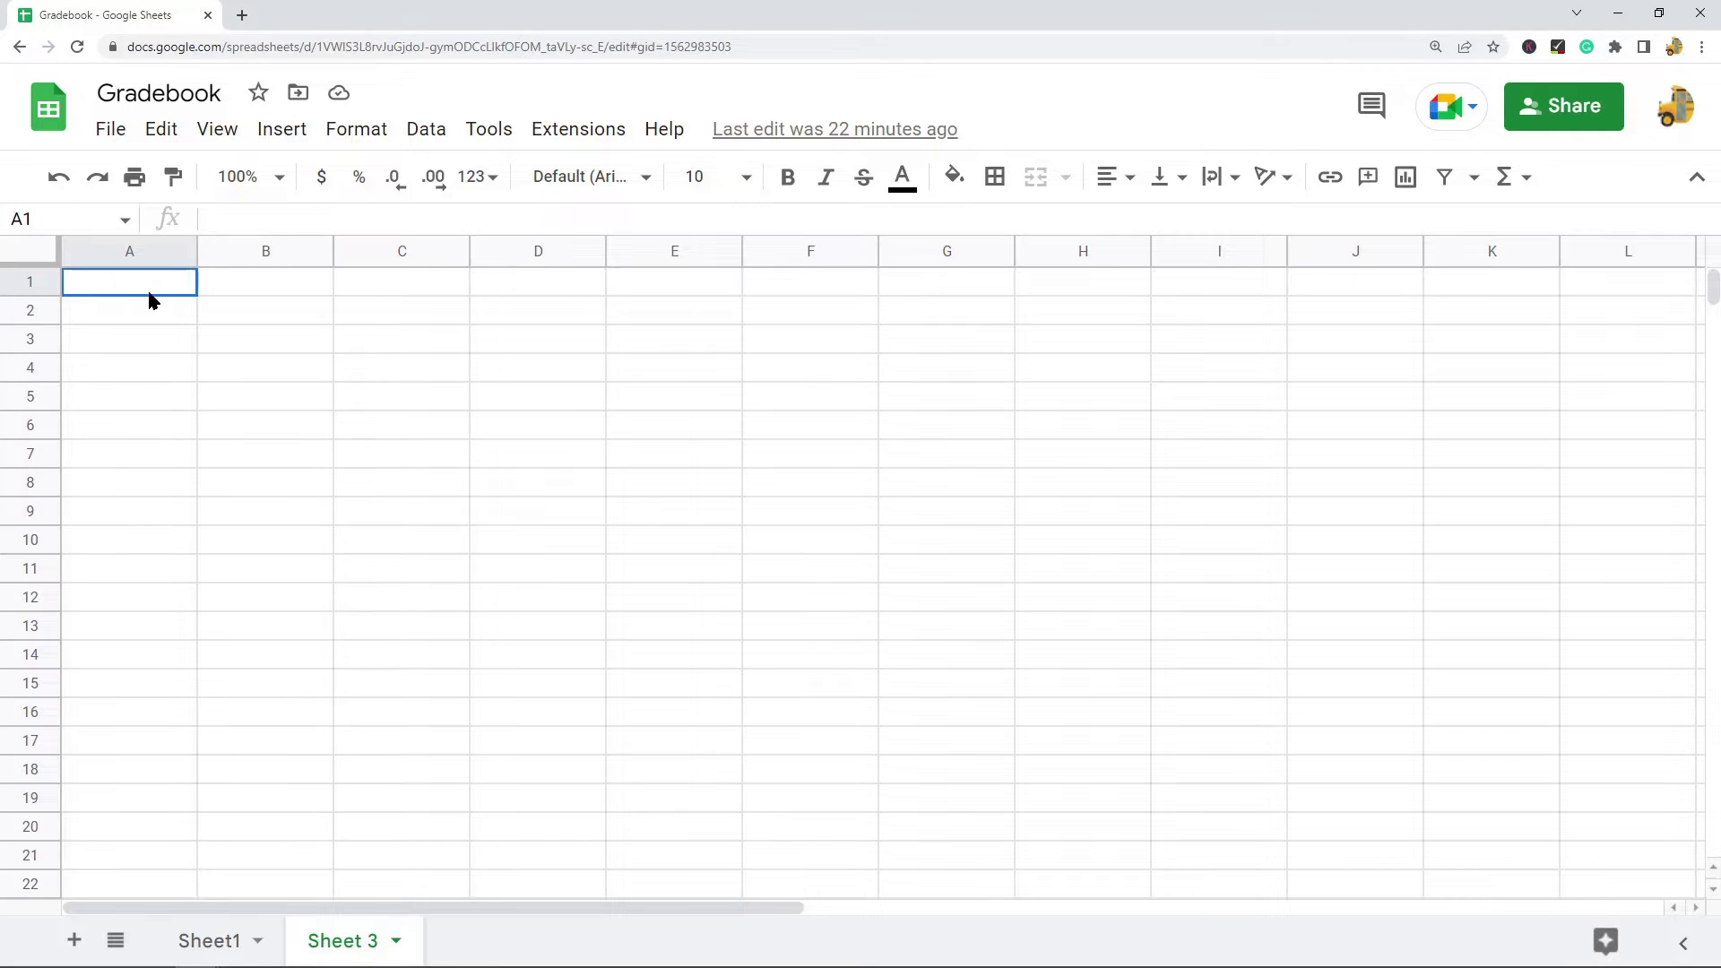
Apply borders around every cell in the range A1:L11.
left_click_drag(150, 296, 373, 366)
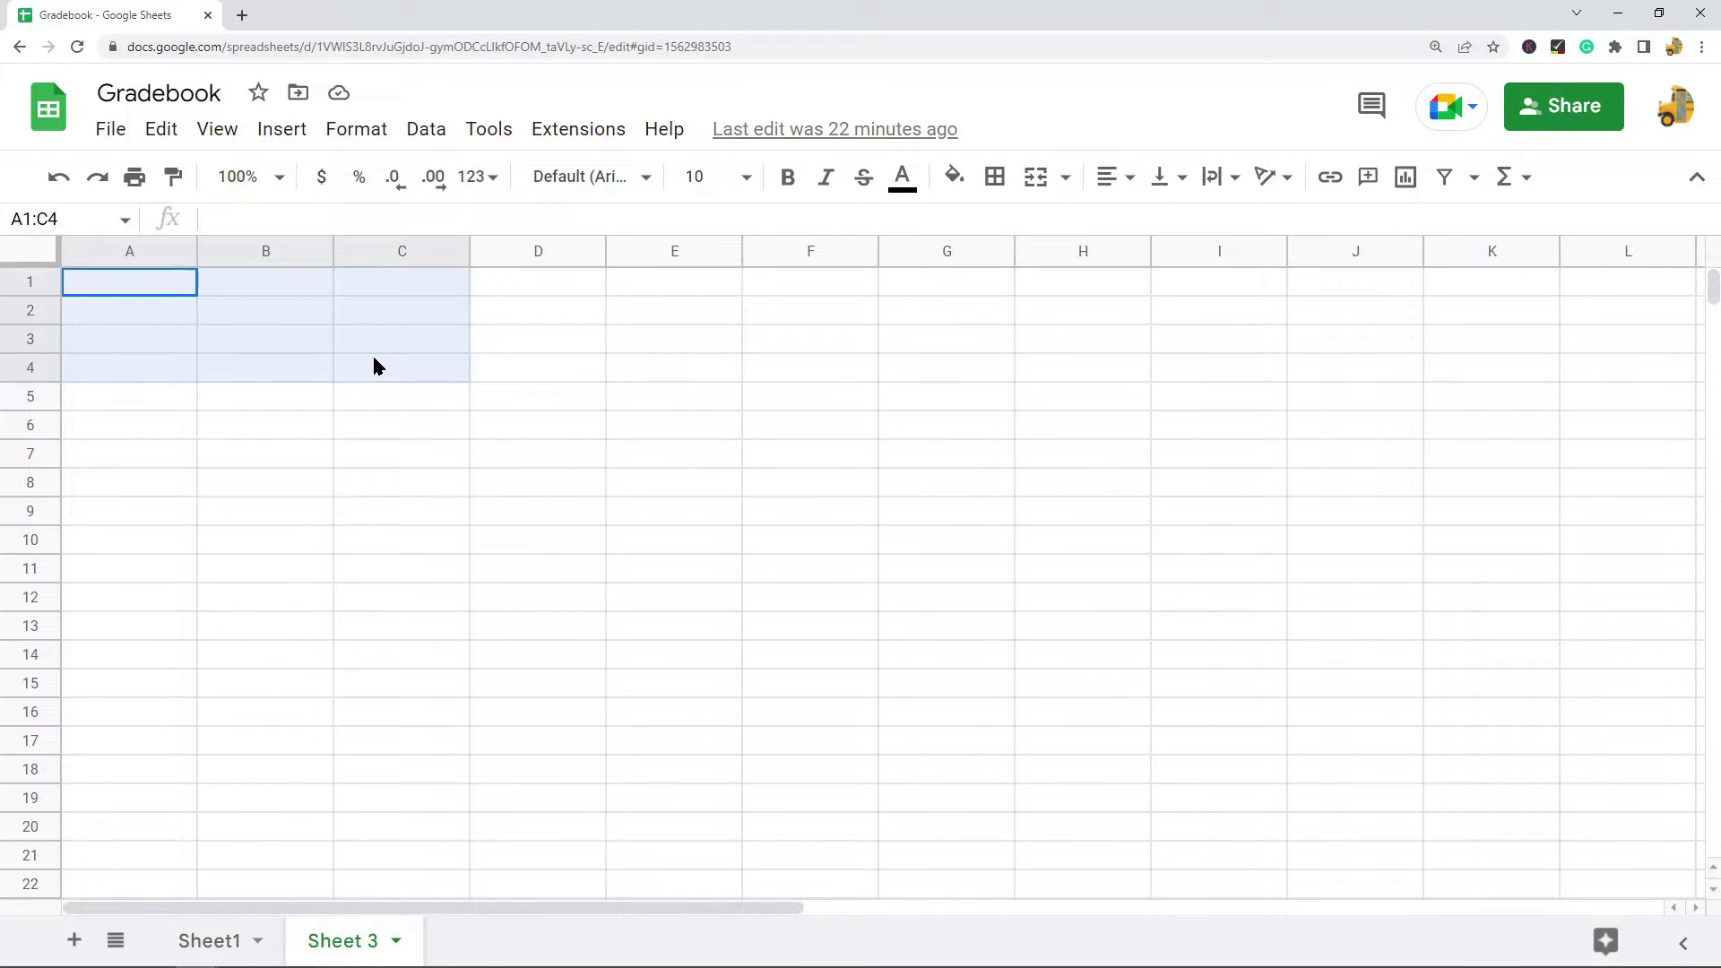
left_click_drag(372, 365, 1569, 583)
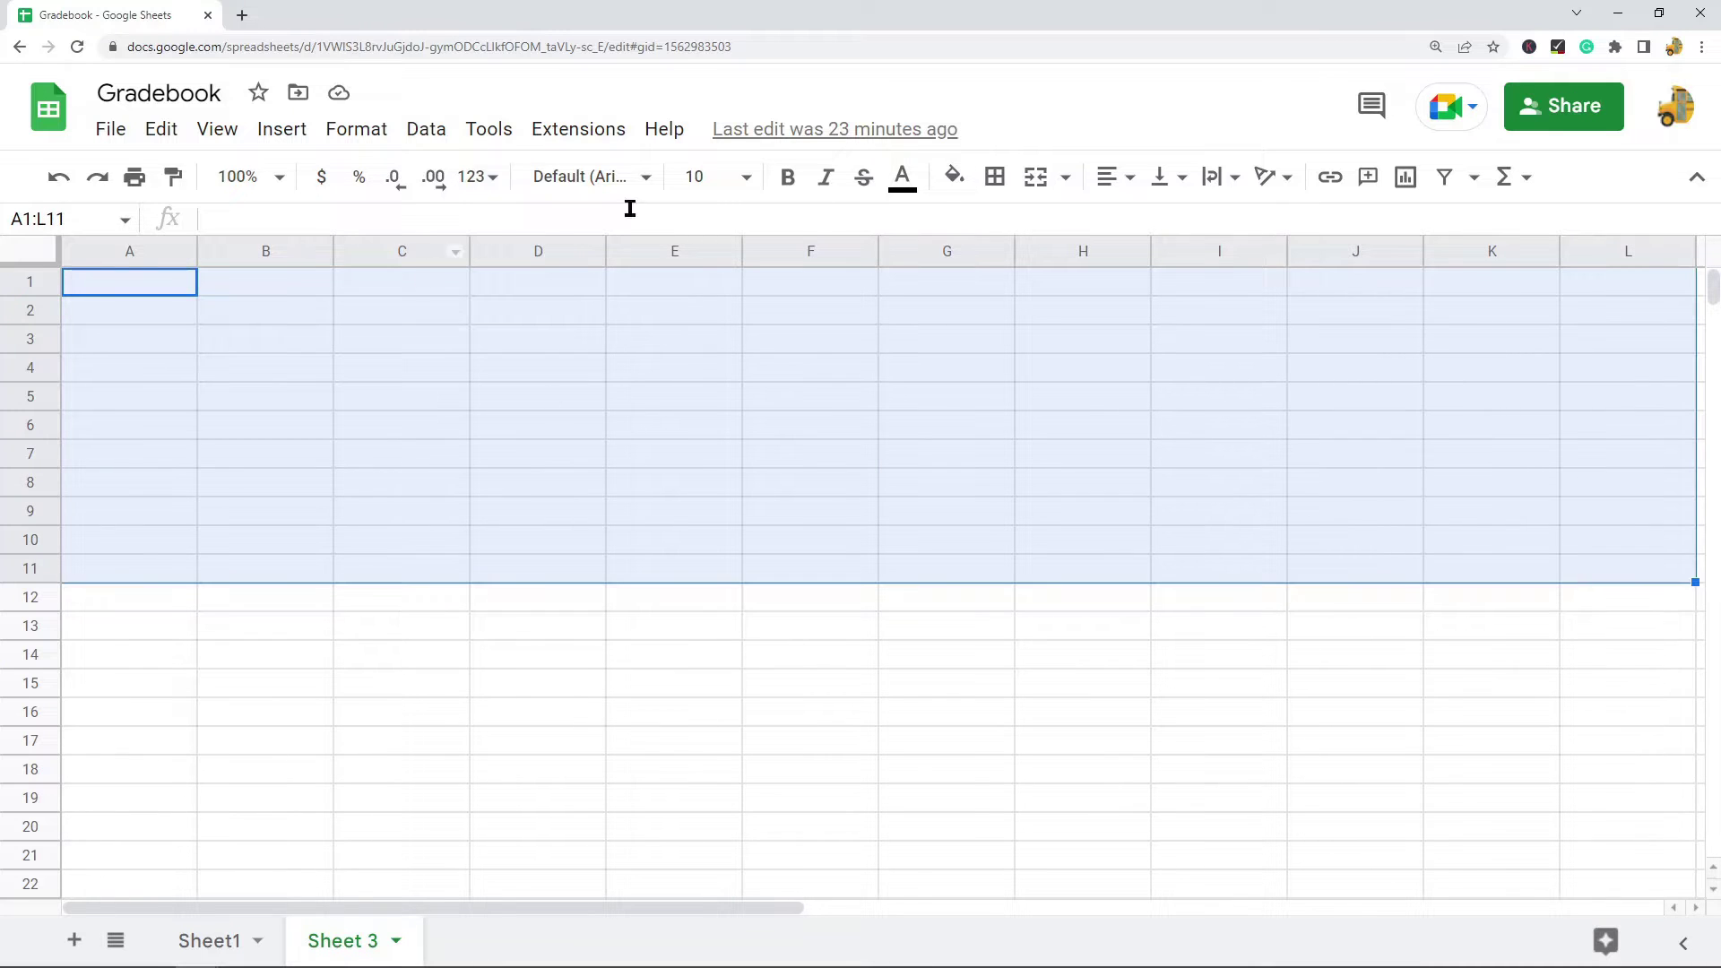
left_click(993, 179)
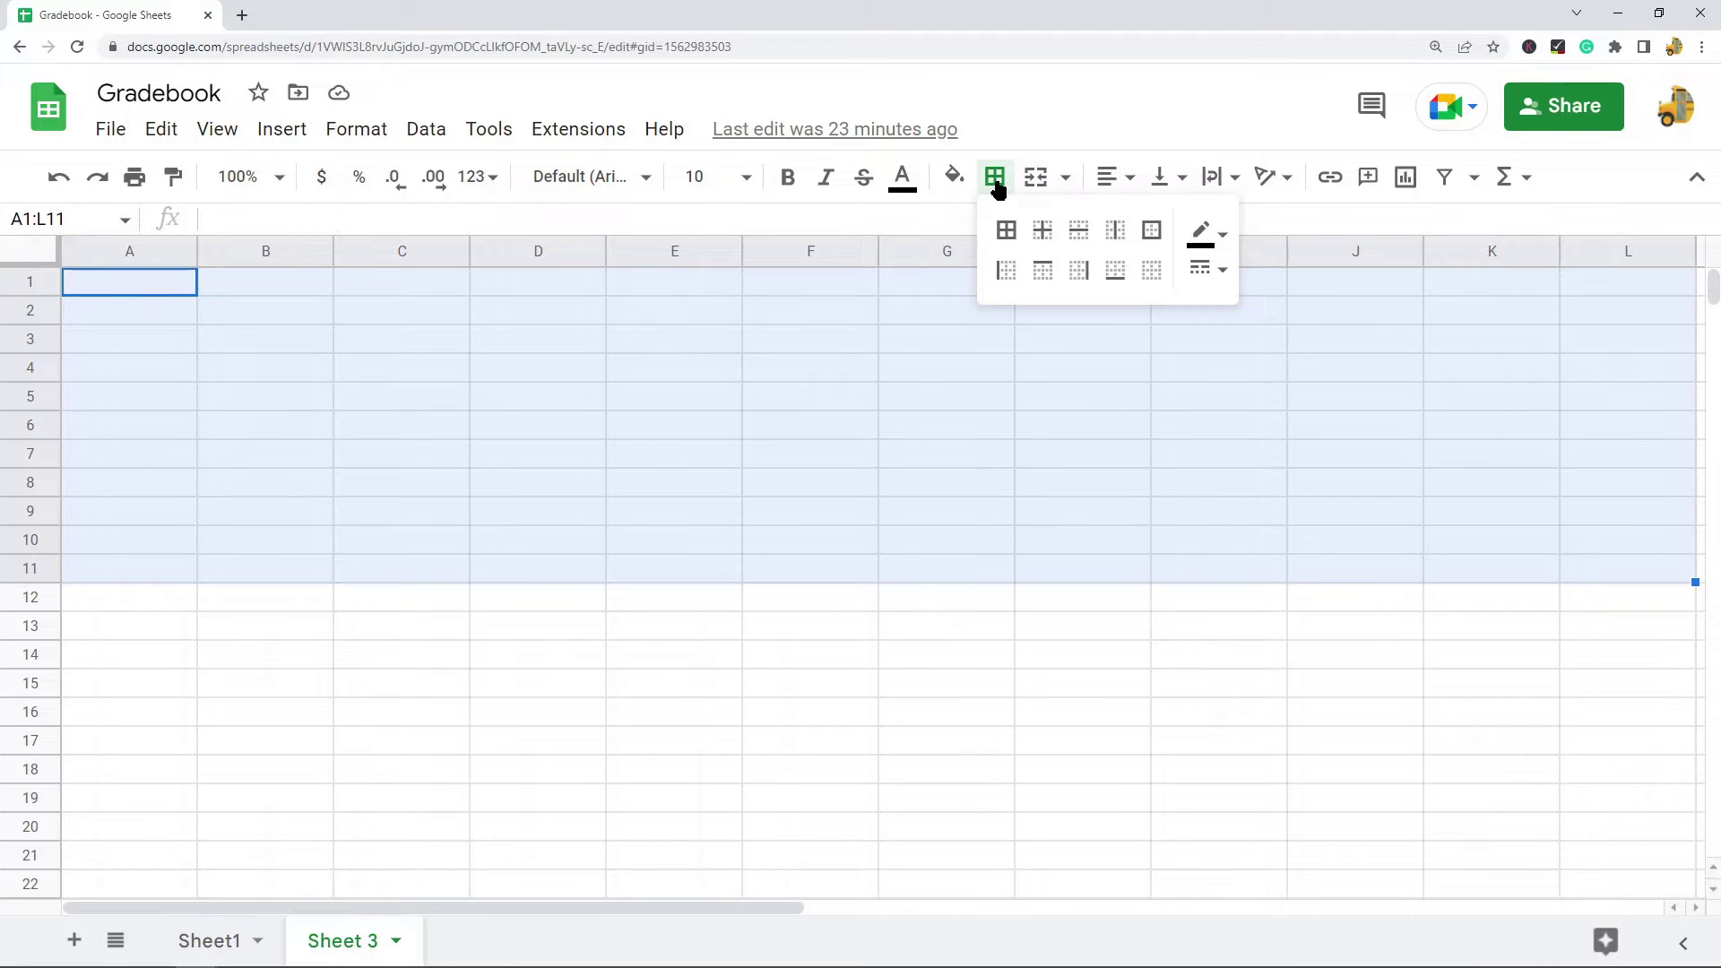
left_click(1005, 231)
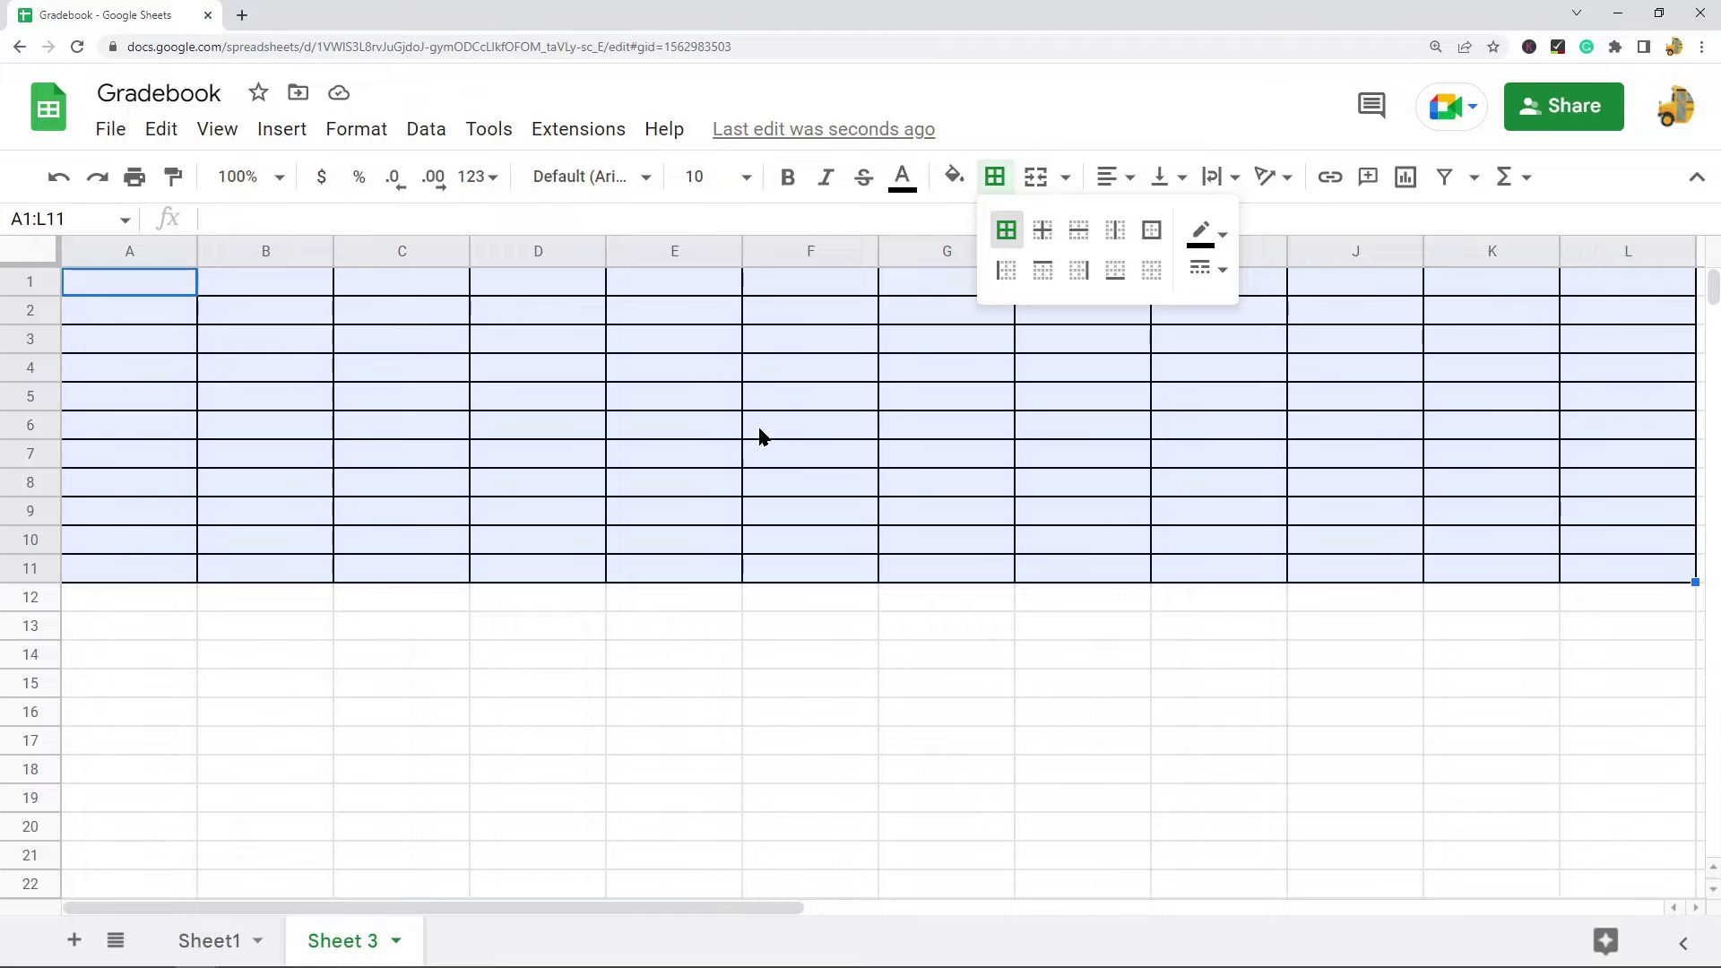
left_click(494, 435)
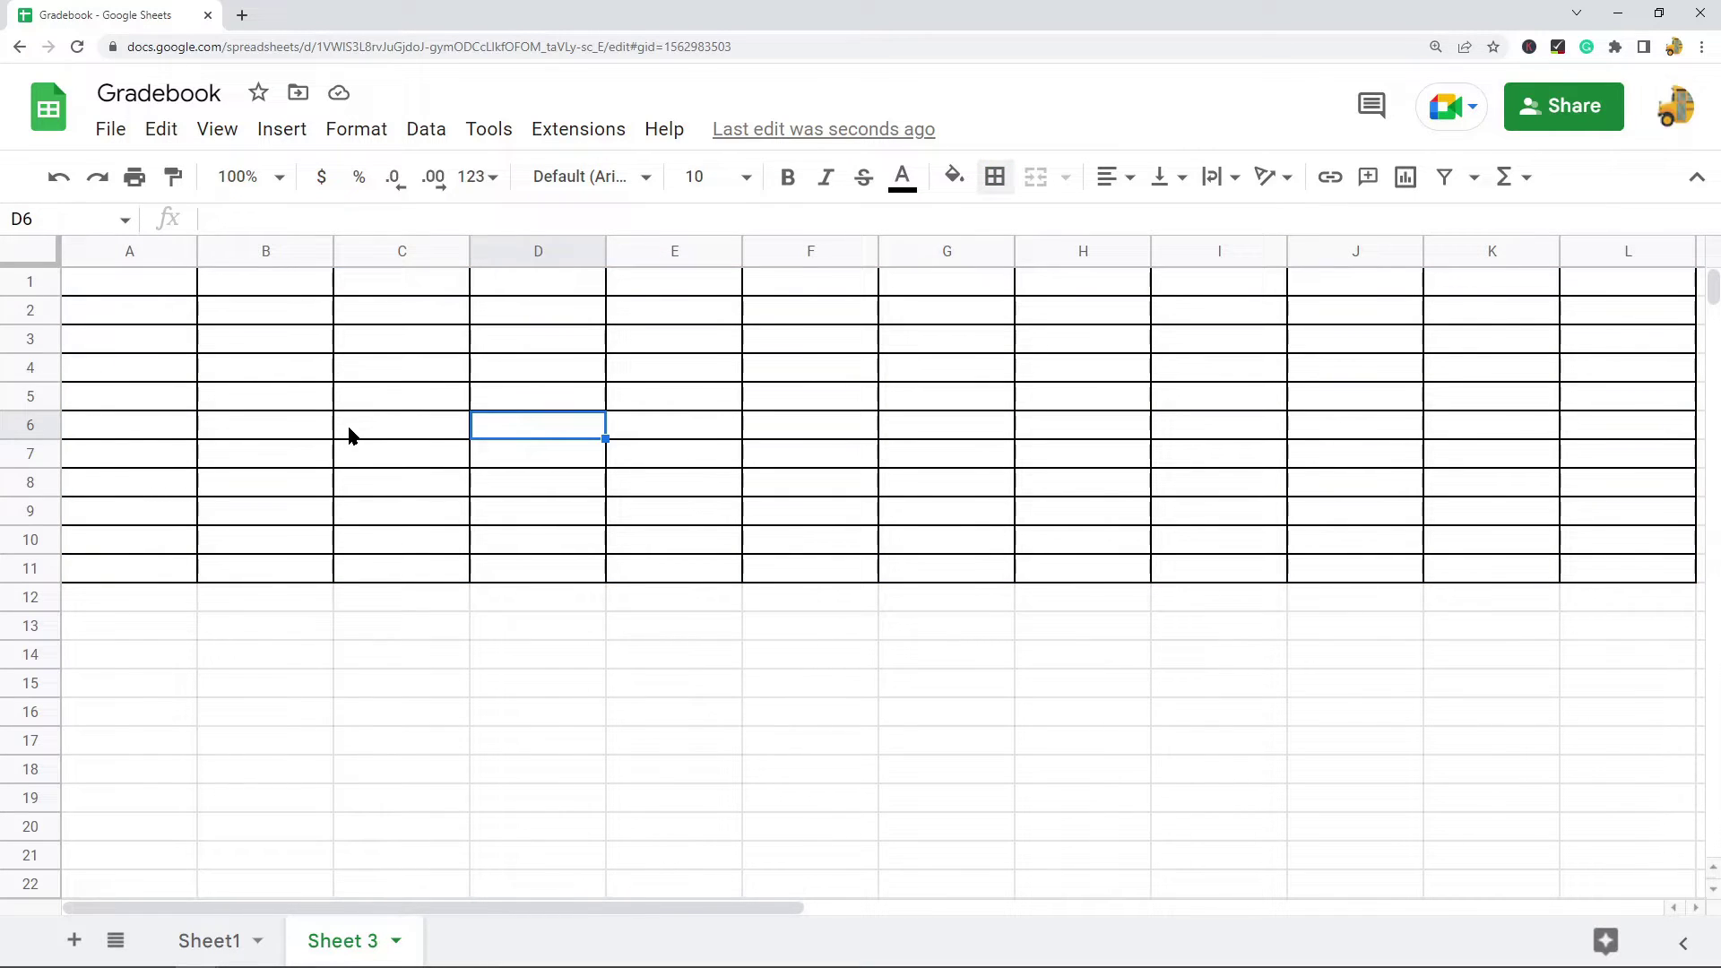
Fill cells A2:C2 with a light blue background color.
left_click(106, 323)
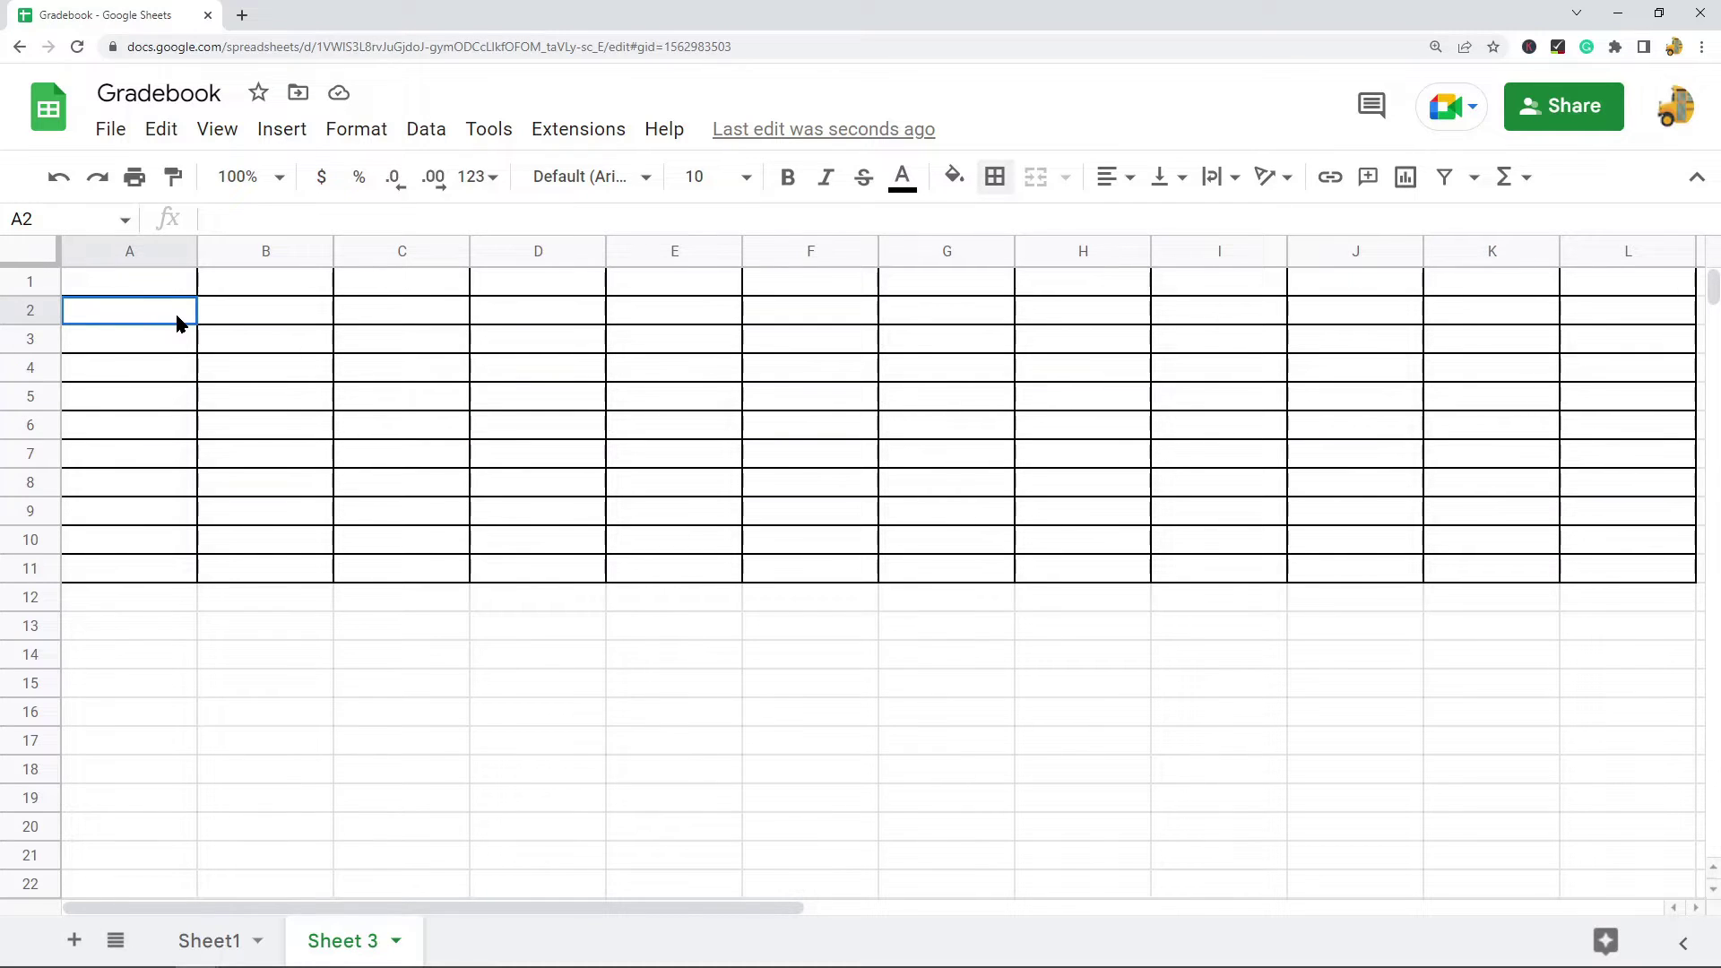
left_click_drag(179, 323, 400, 314)
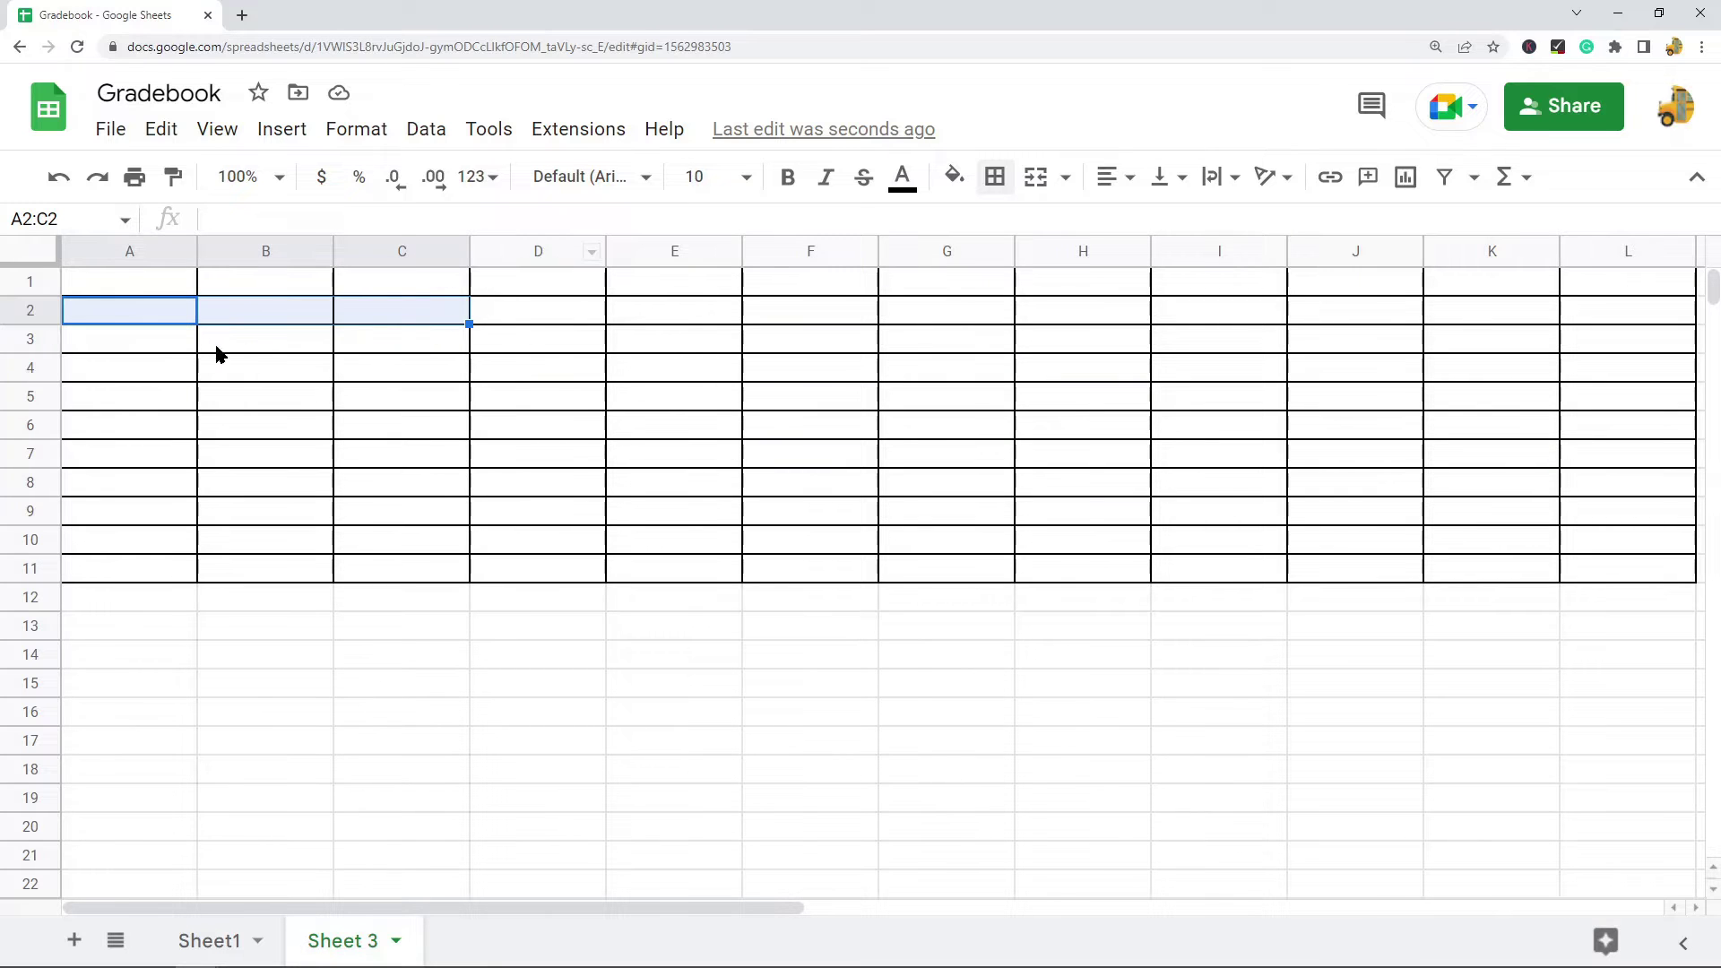
left_click(956, 177)
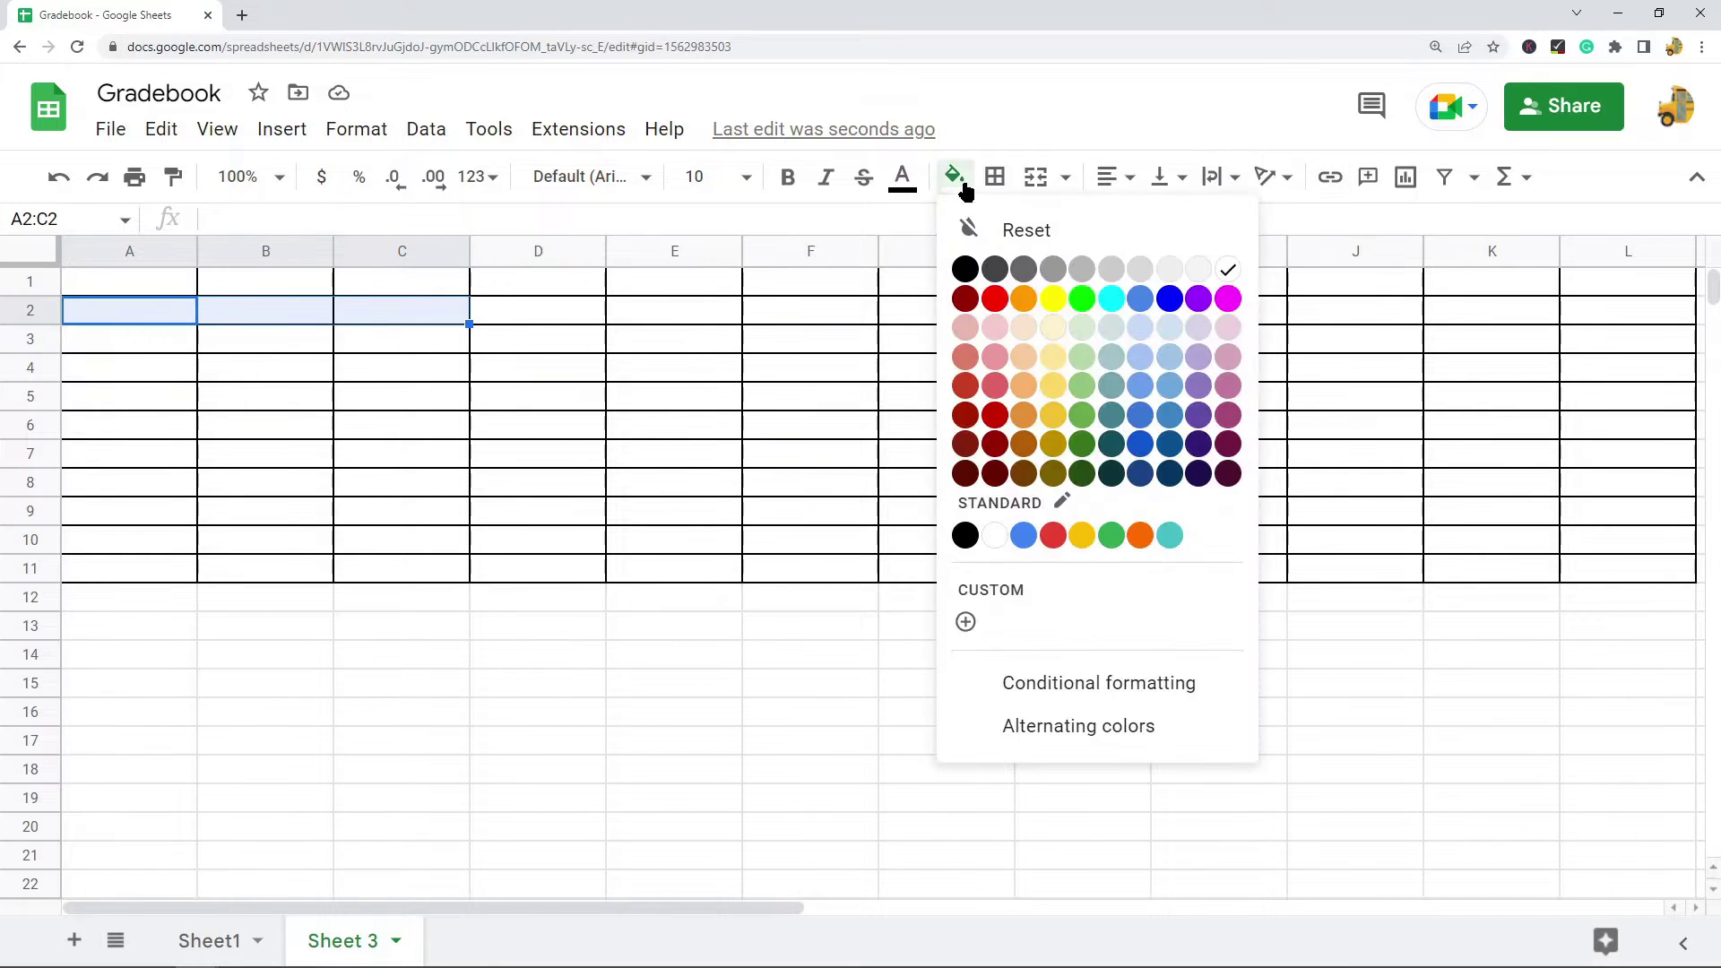
left_click(1139, 328)
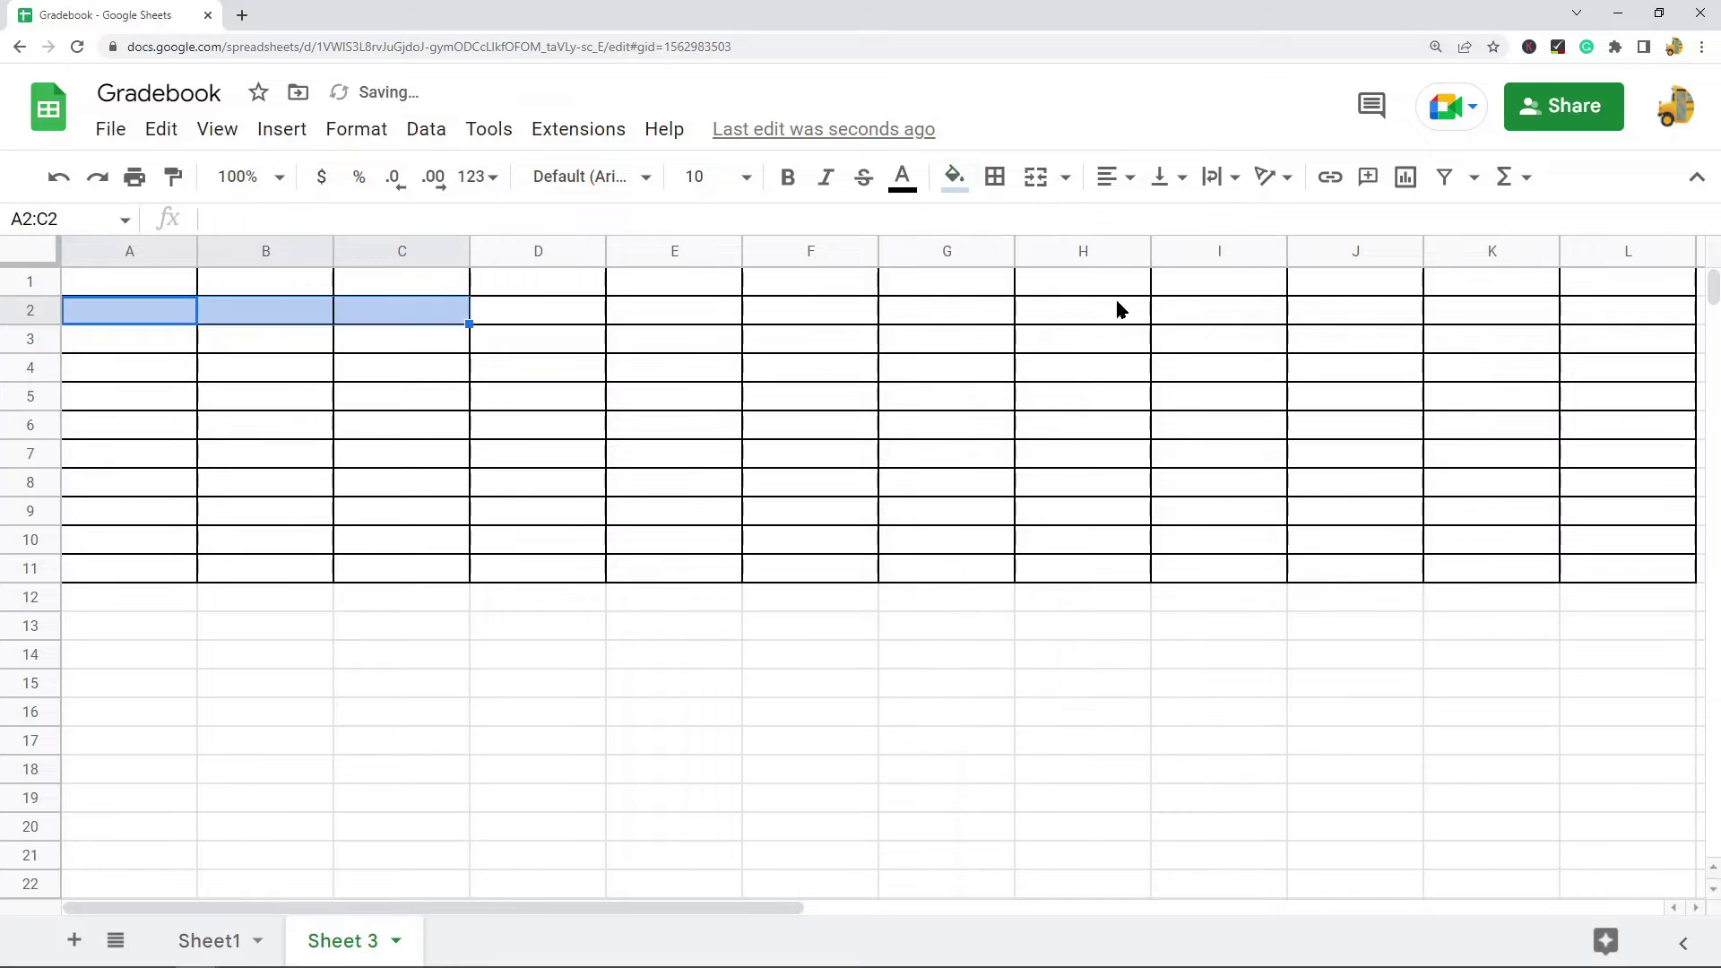
Fill the rest of the header row, cells D2:L2, with a light orange background color.
left_click(527, 314)
left_click(955, 177)
left_click(960, 184)
left_click(961, 184)
left_click(661, 401)
left_click_drag(581, 315, 903, 315)
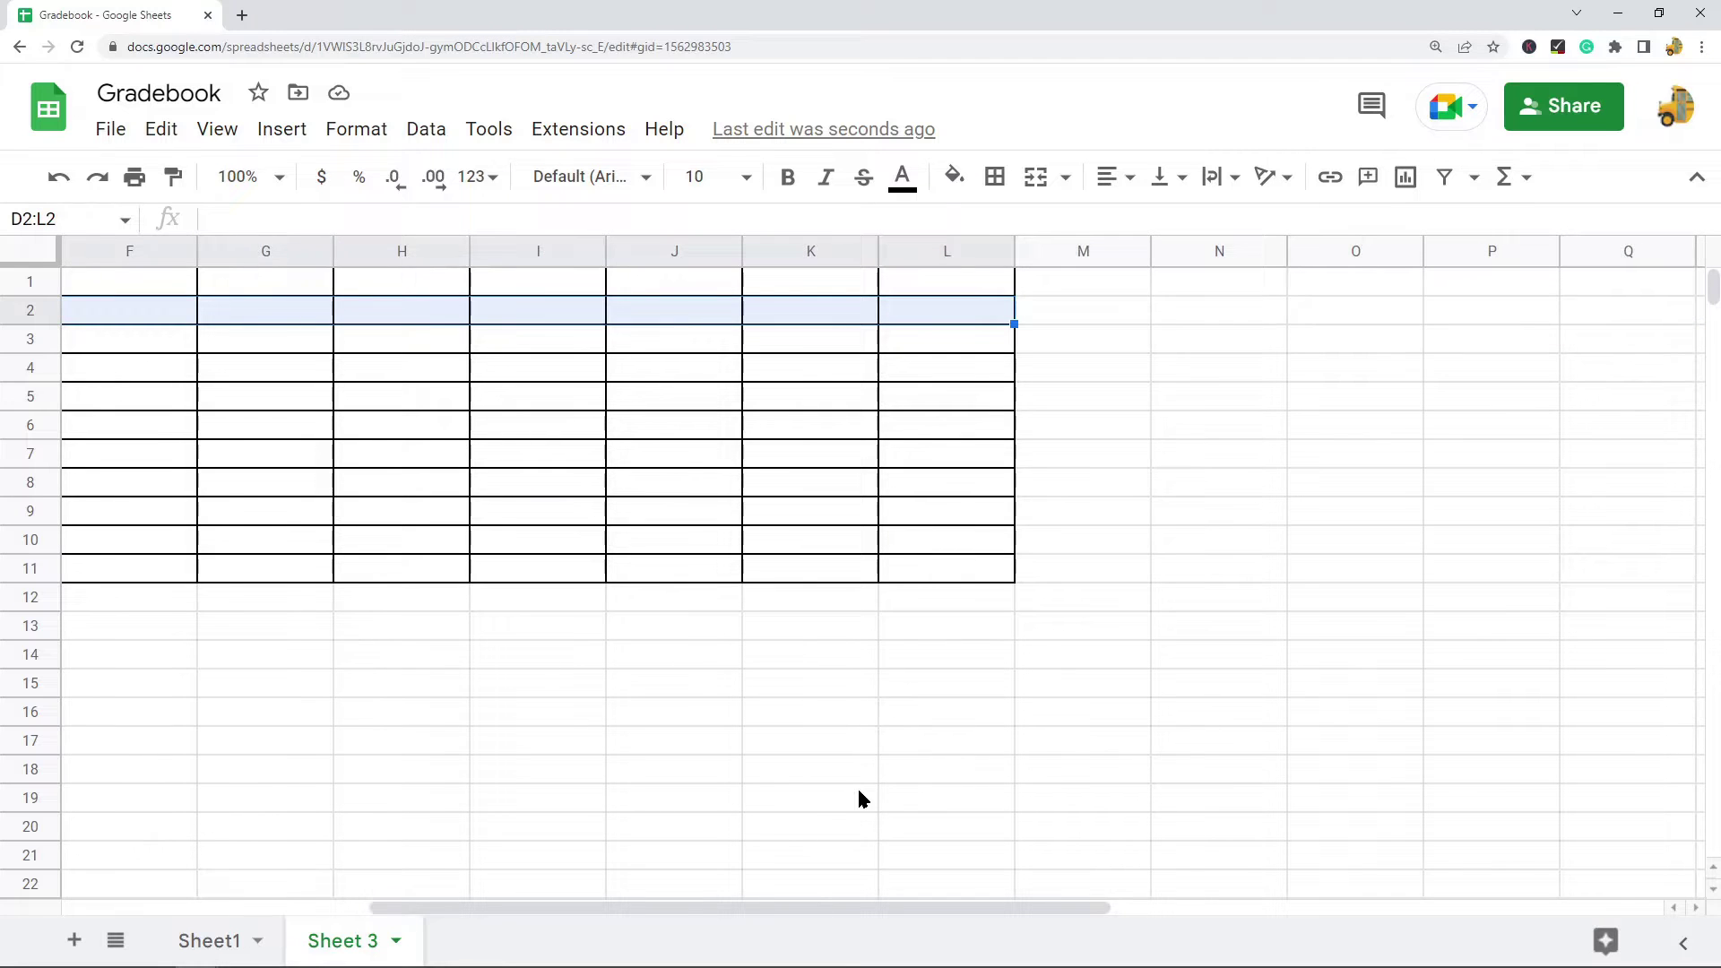
left_click_drag(860, 910, 503, 911)
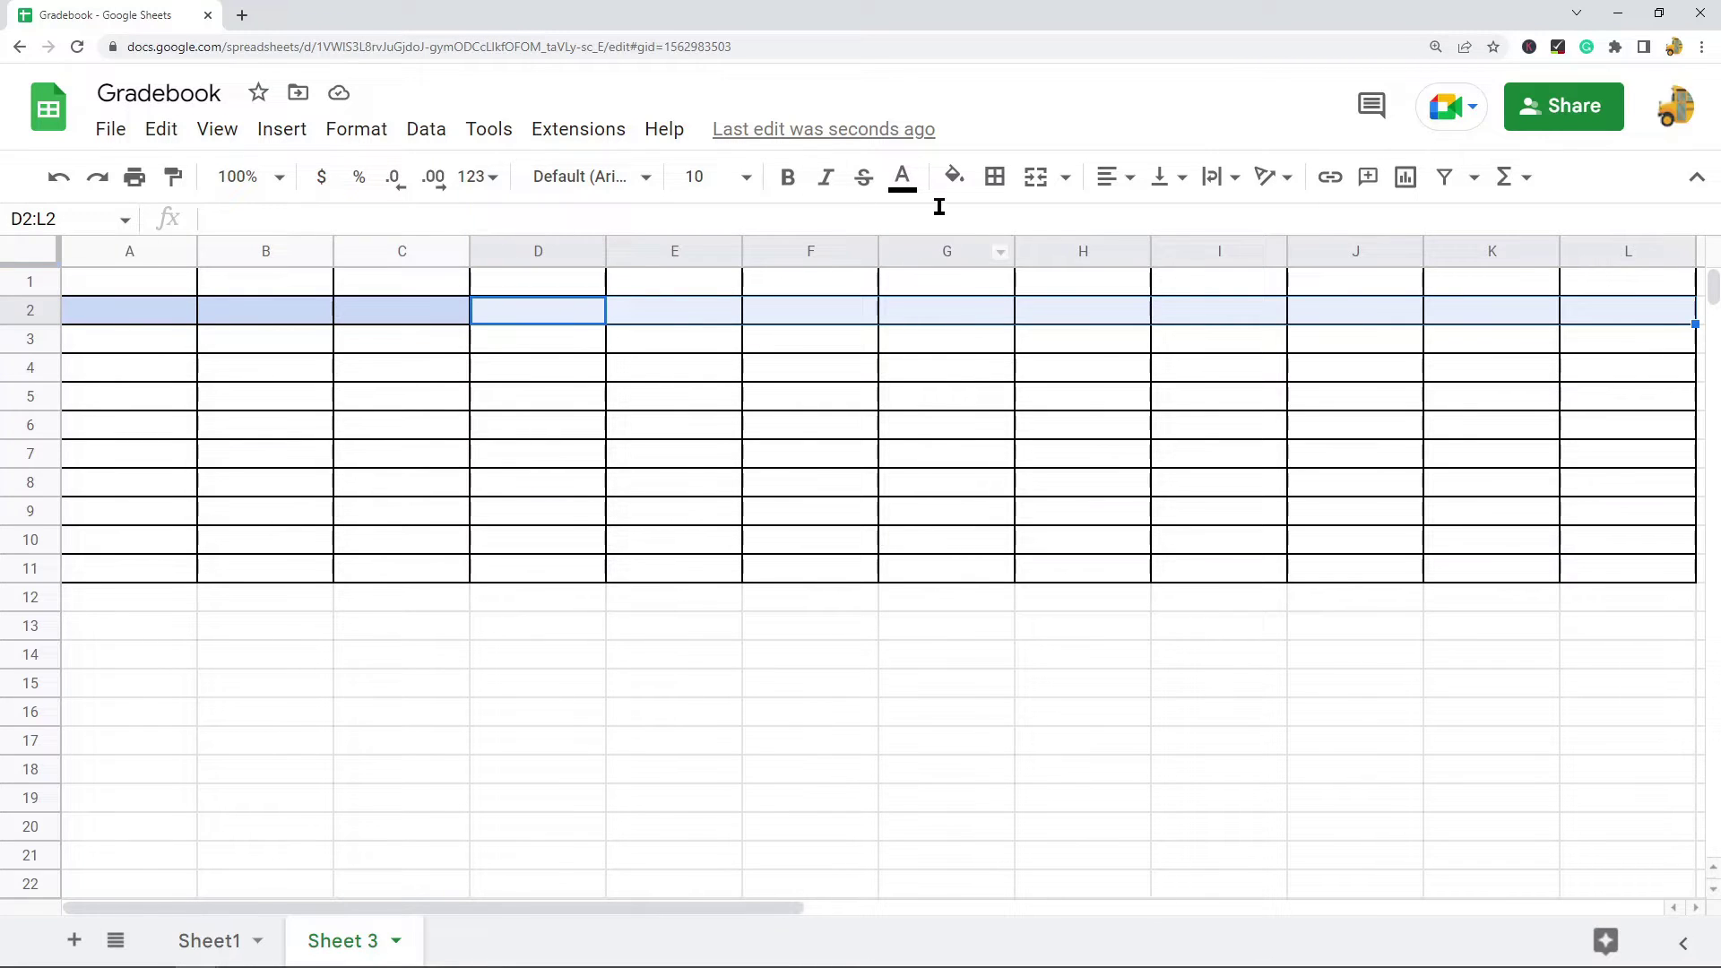
left_click(956, 179)
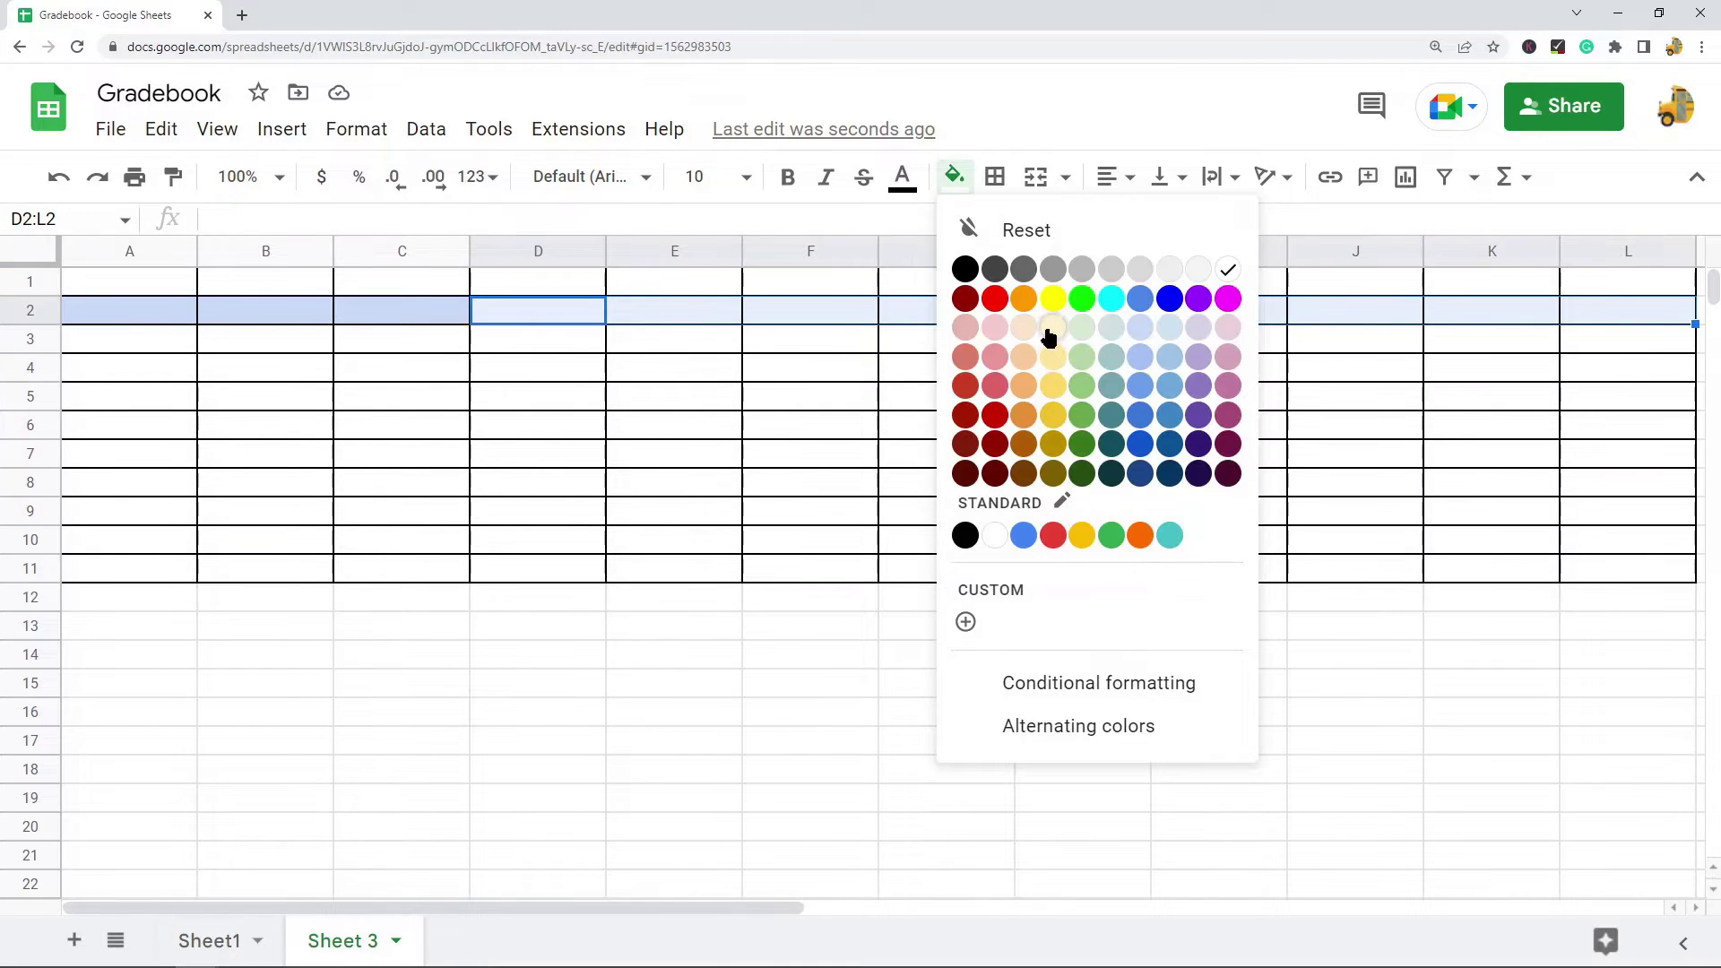
left_click(1023, 328)
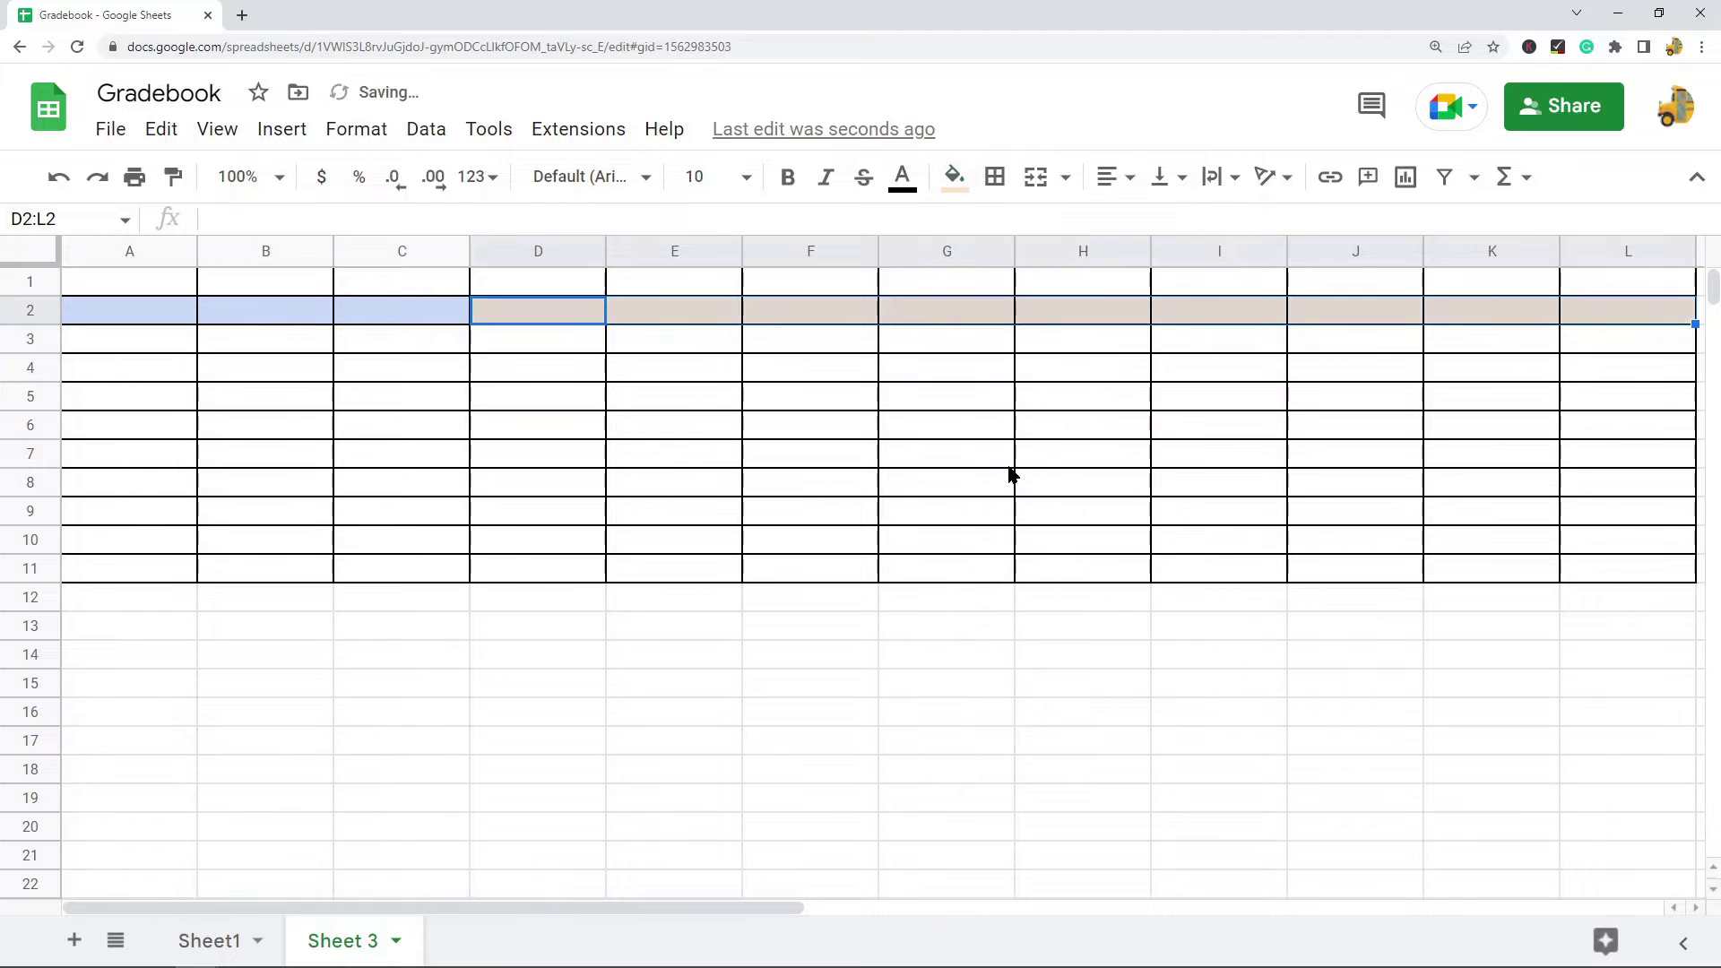
left_click(1005, 462)
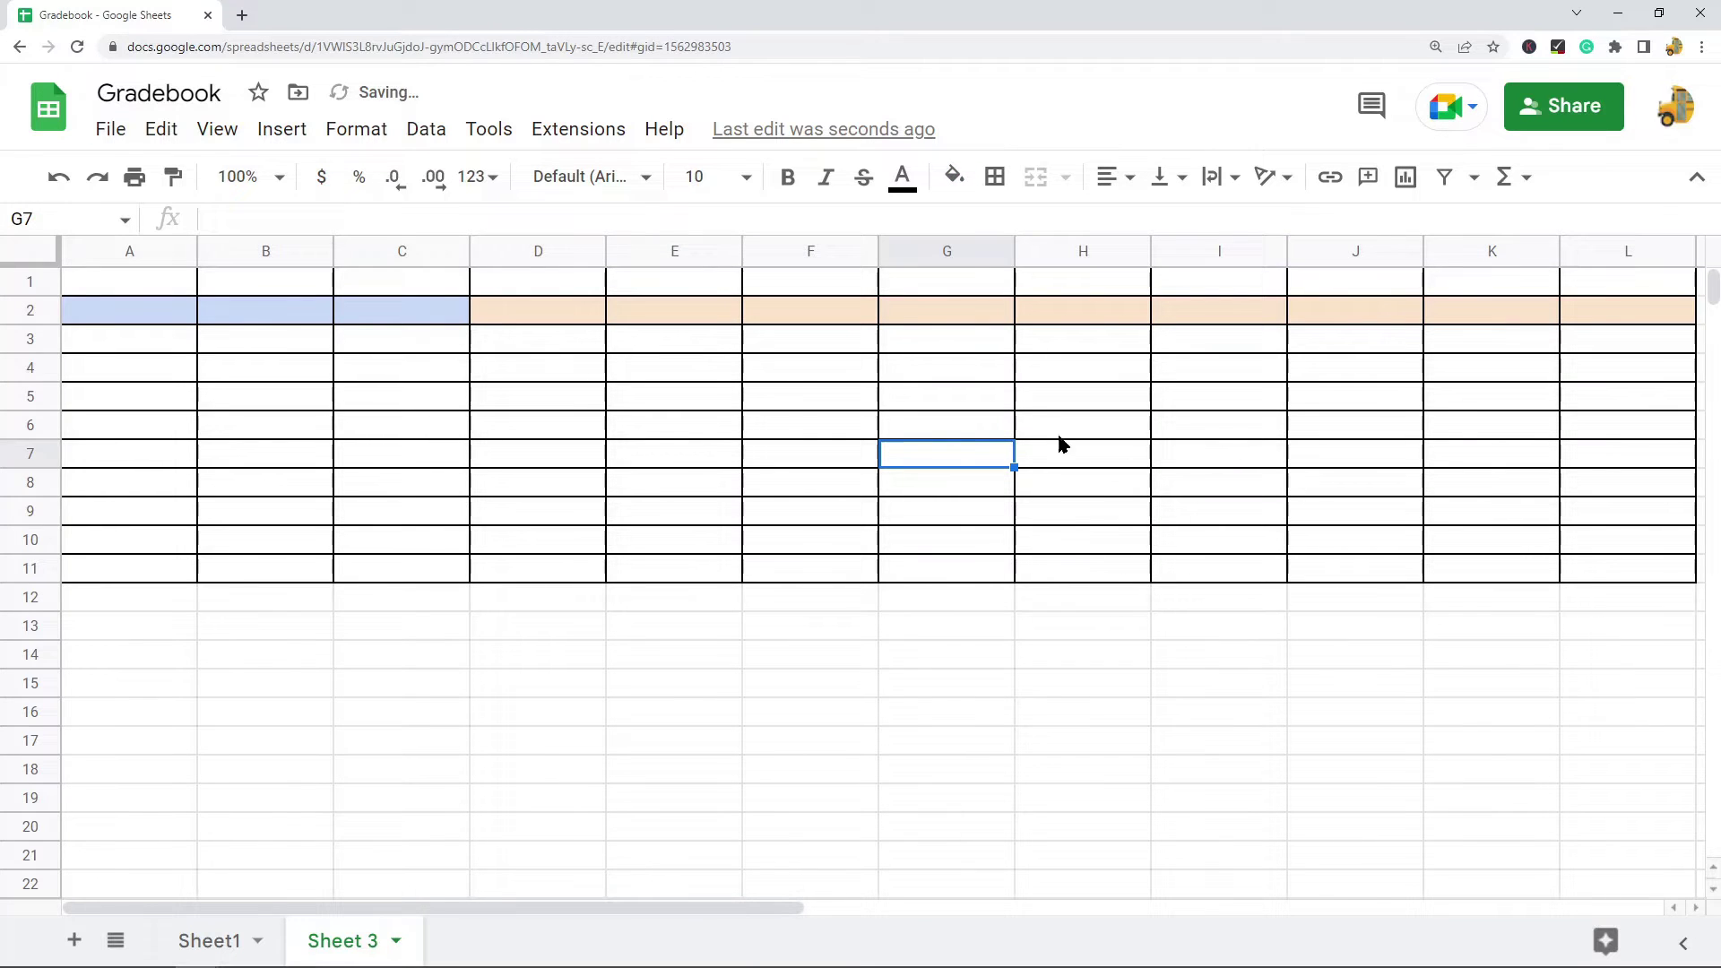
Enter the headers Student Name, Total Percentage and Points in A2:C2, widening column B and narrowing column C to fit.
left_click(131, 314)
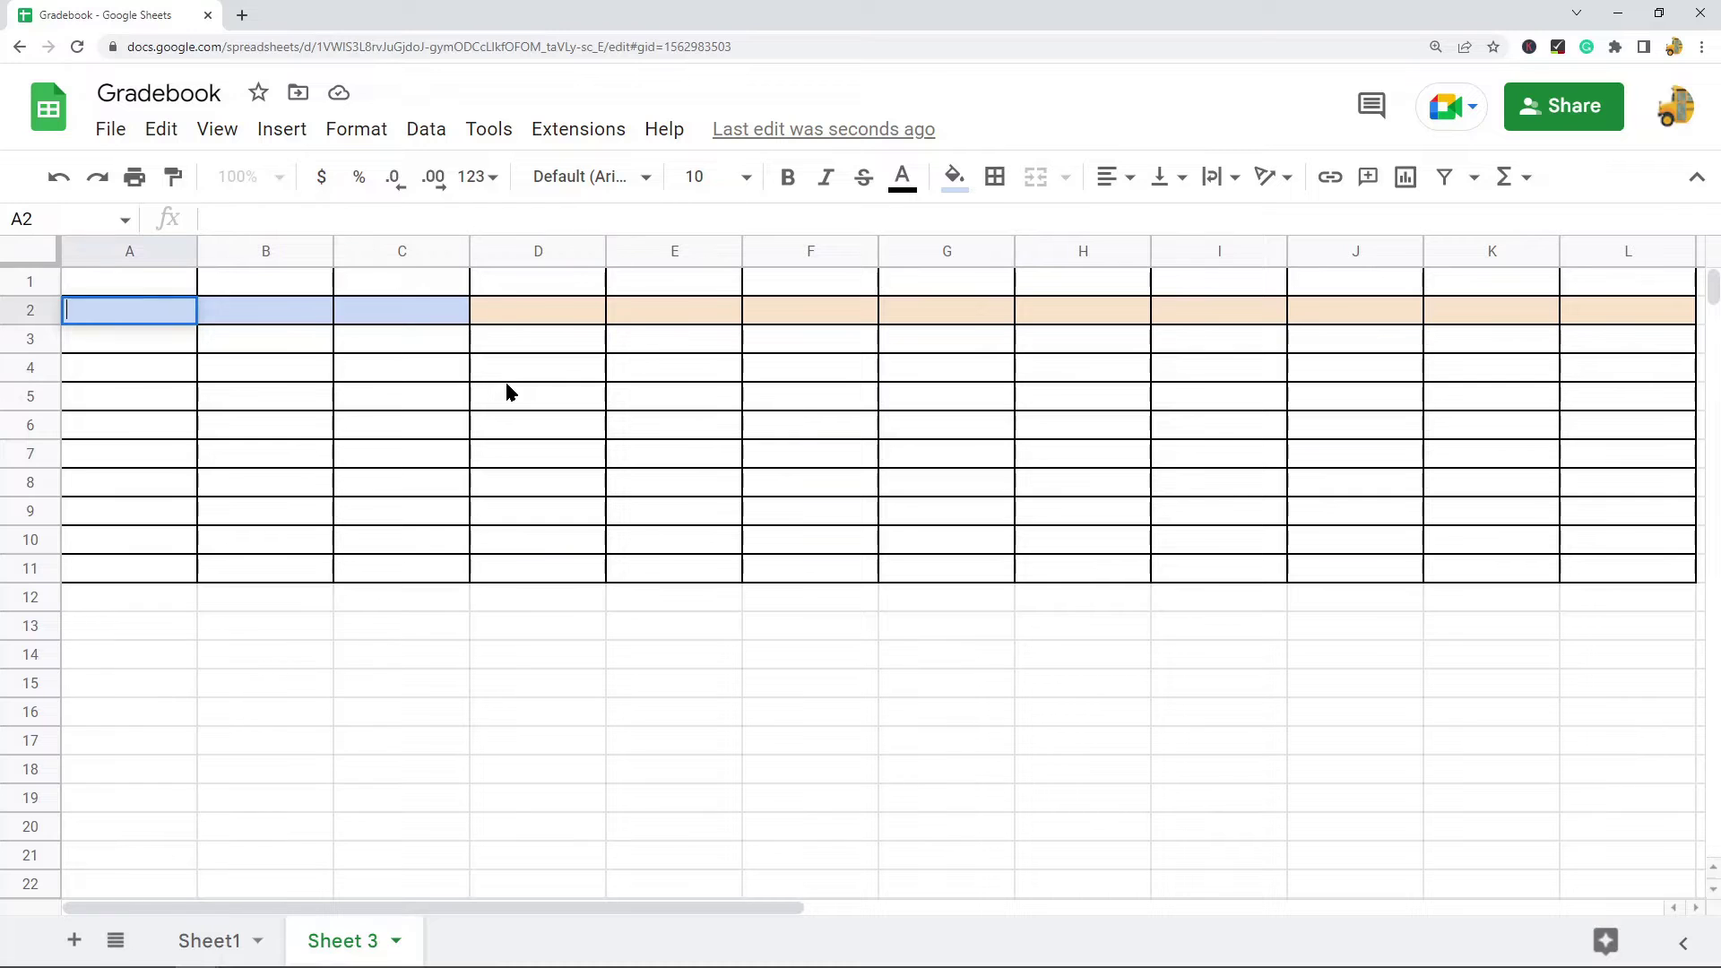
type("Student Name")
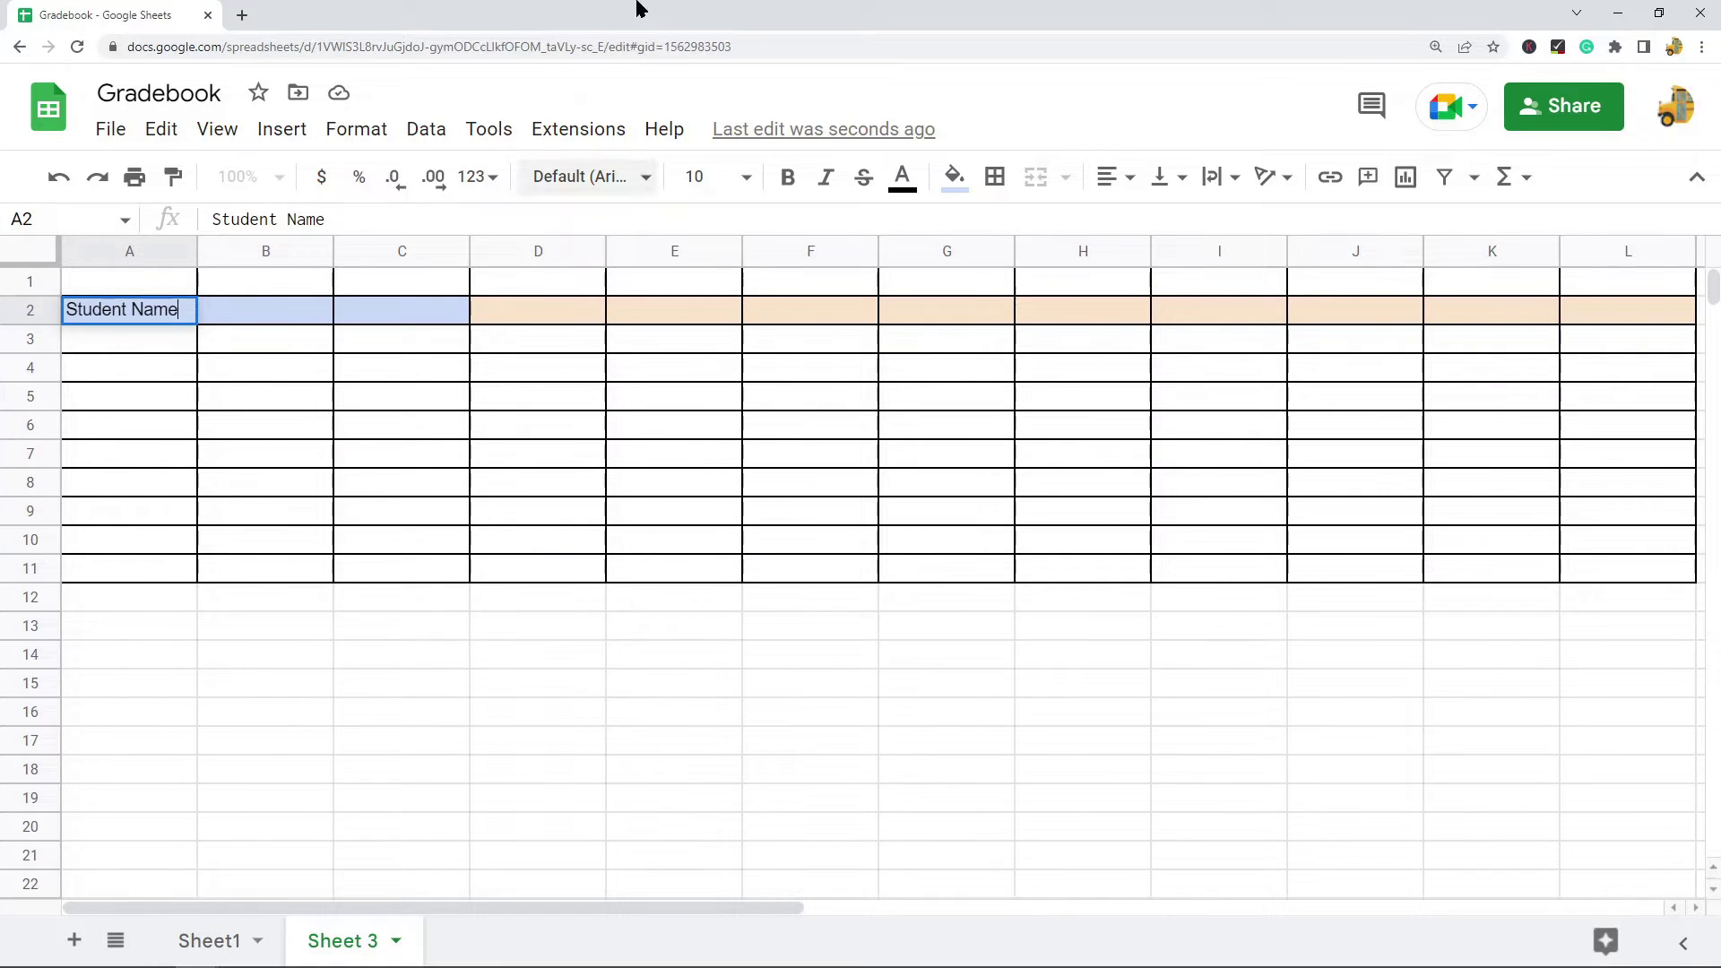
left_click(265, 321)
type("Total Percentage")
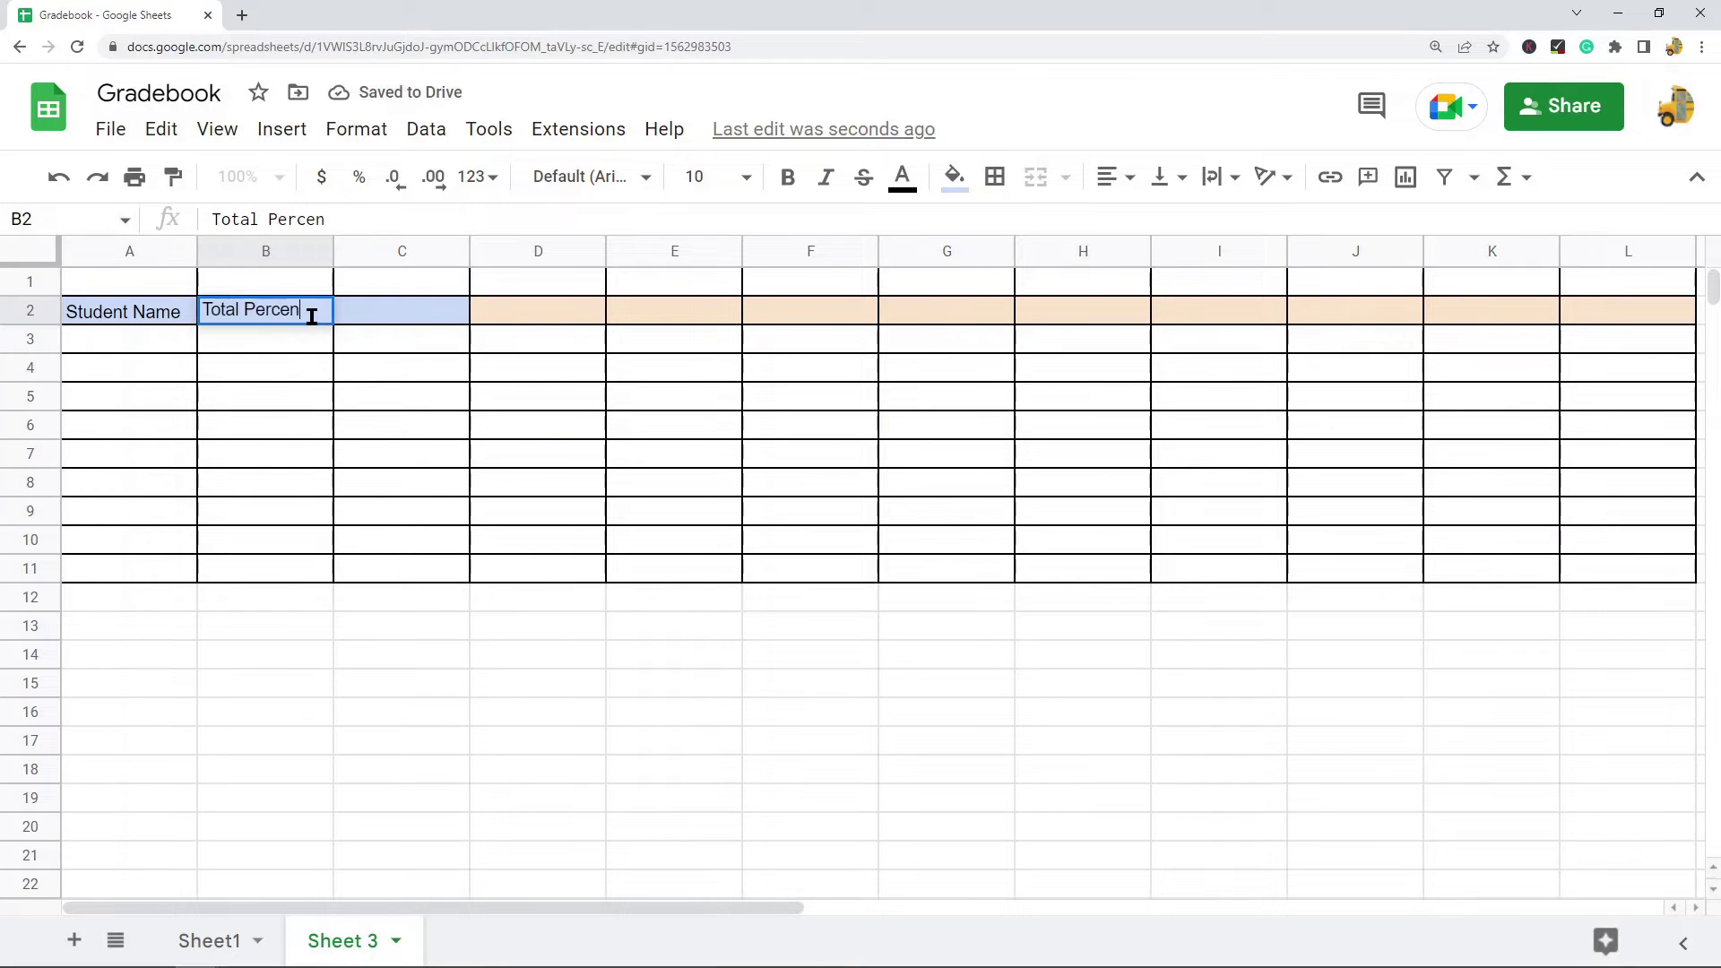
double_click(435, 310)
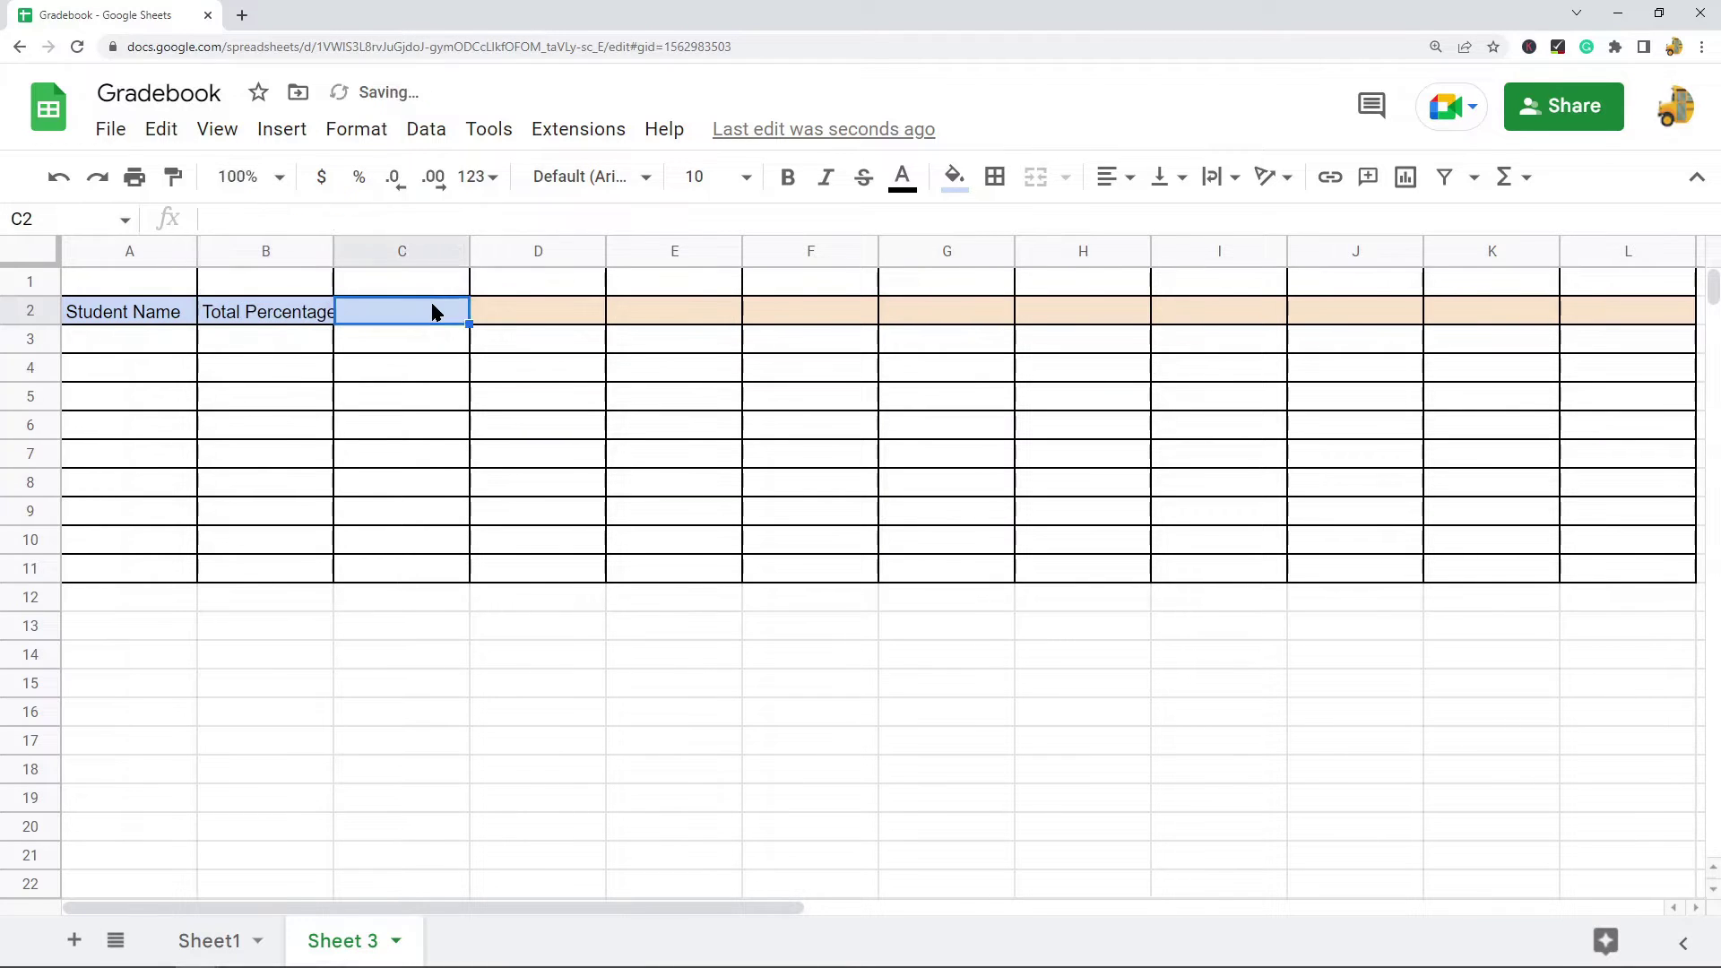
type("Points")
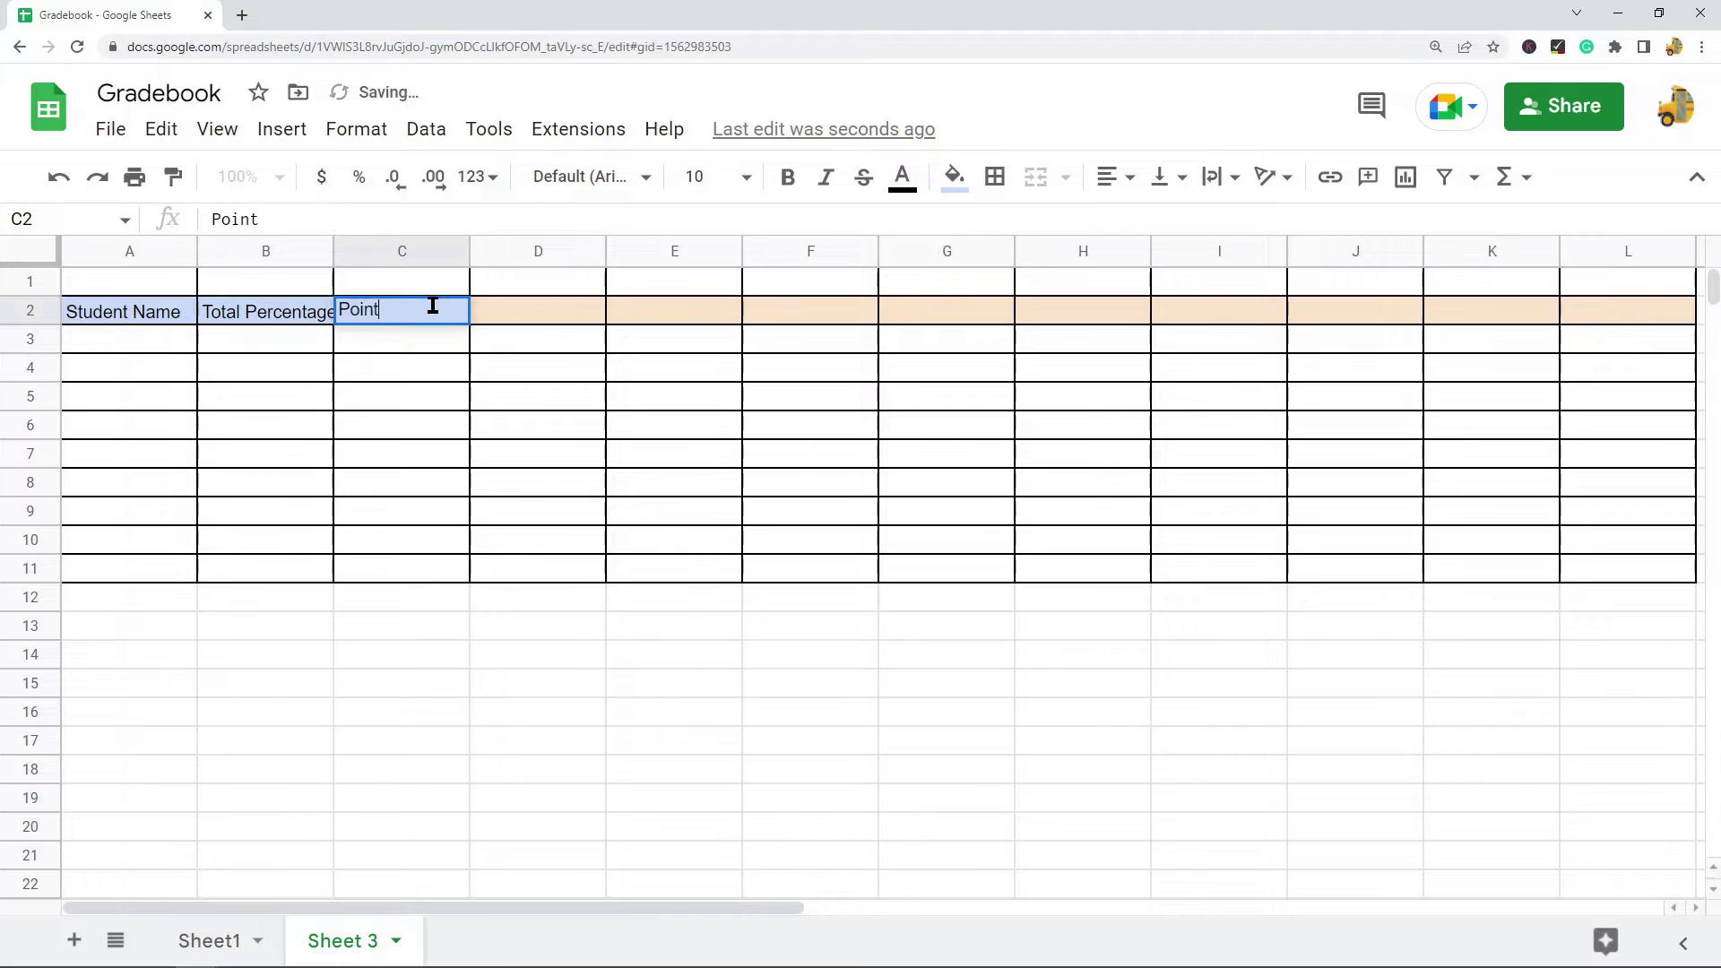
left_click(556, 454)
left_click_drag(334, 251, 357, 251)
left_click_drag(493, 251, 435, 254)
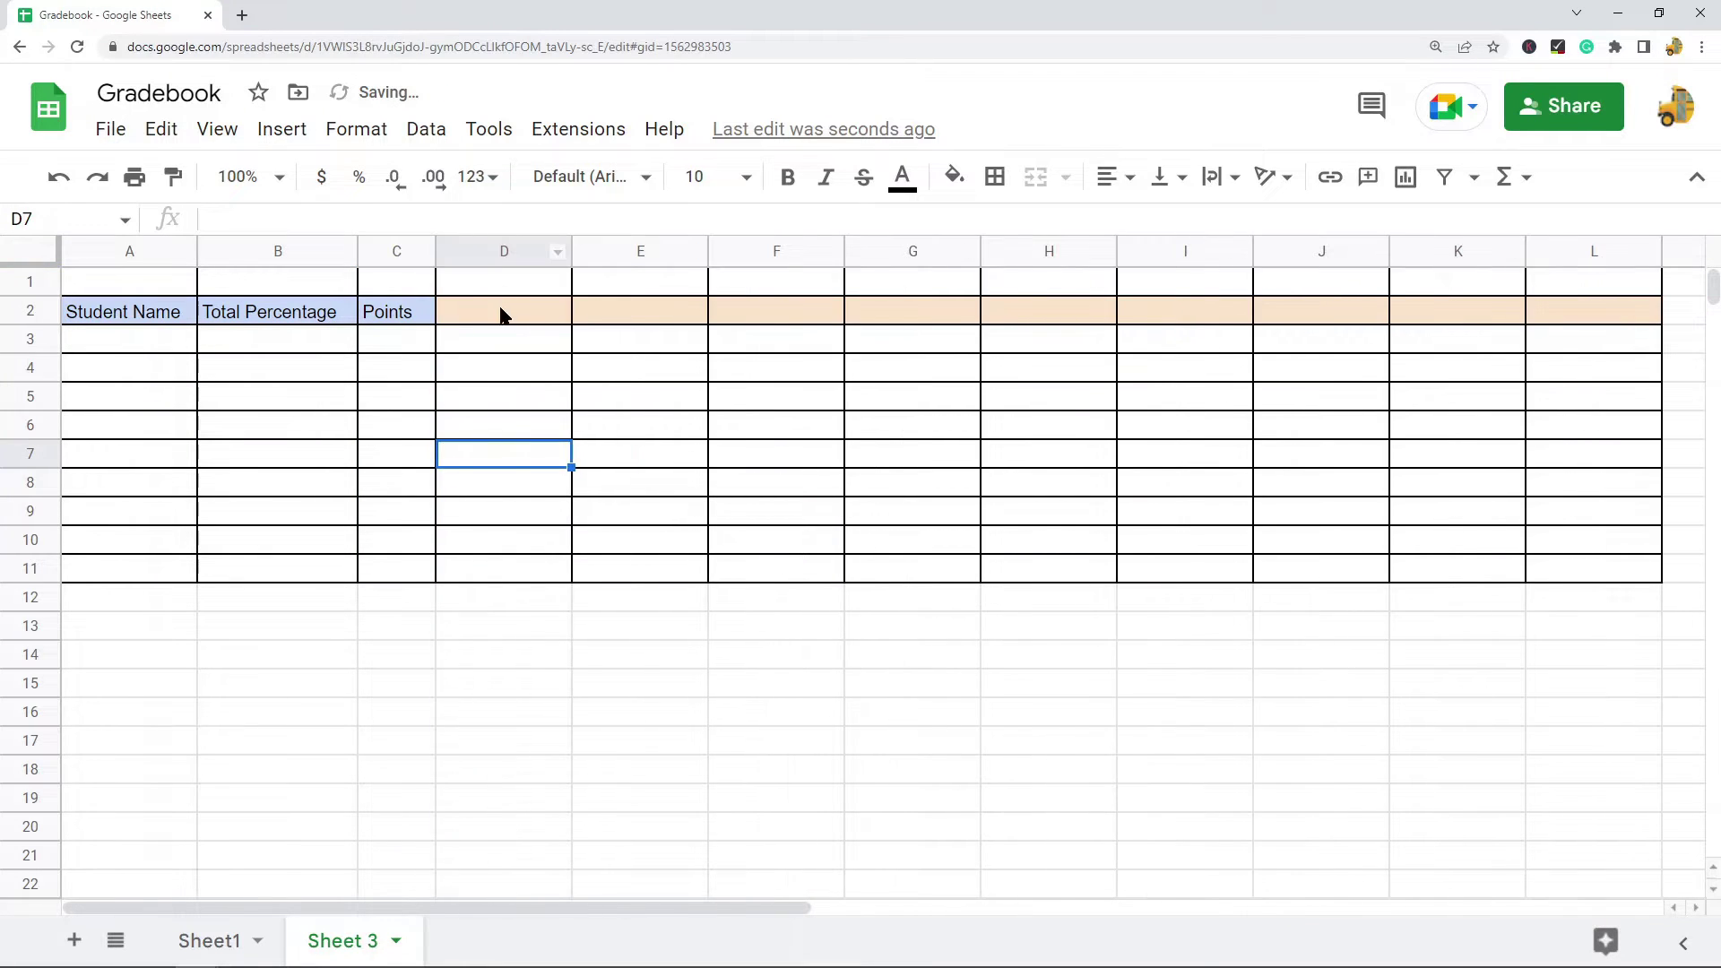
Enter Assignment 1 and Assignment 2 in D2:E2 and autofill the series across to Assignment 4 in G2.
left_click(499, 311)
type("A")
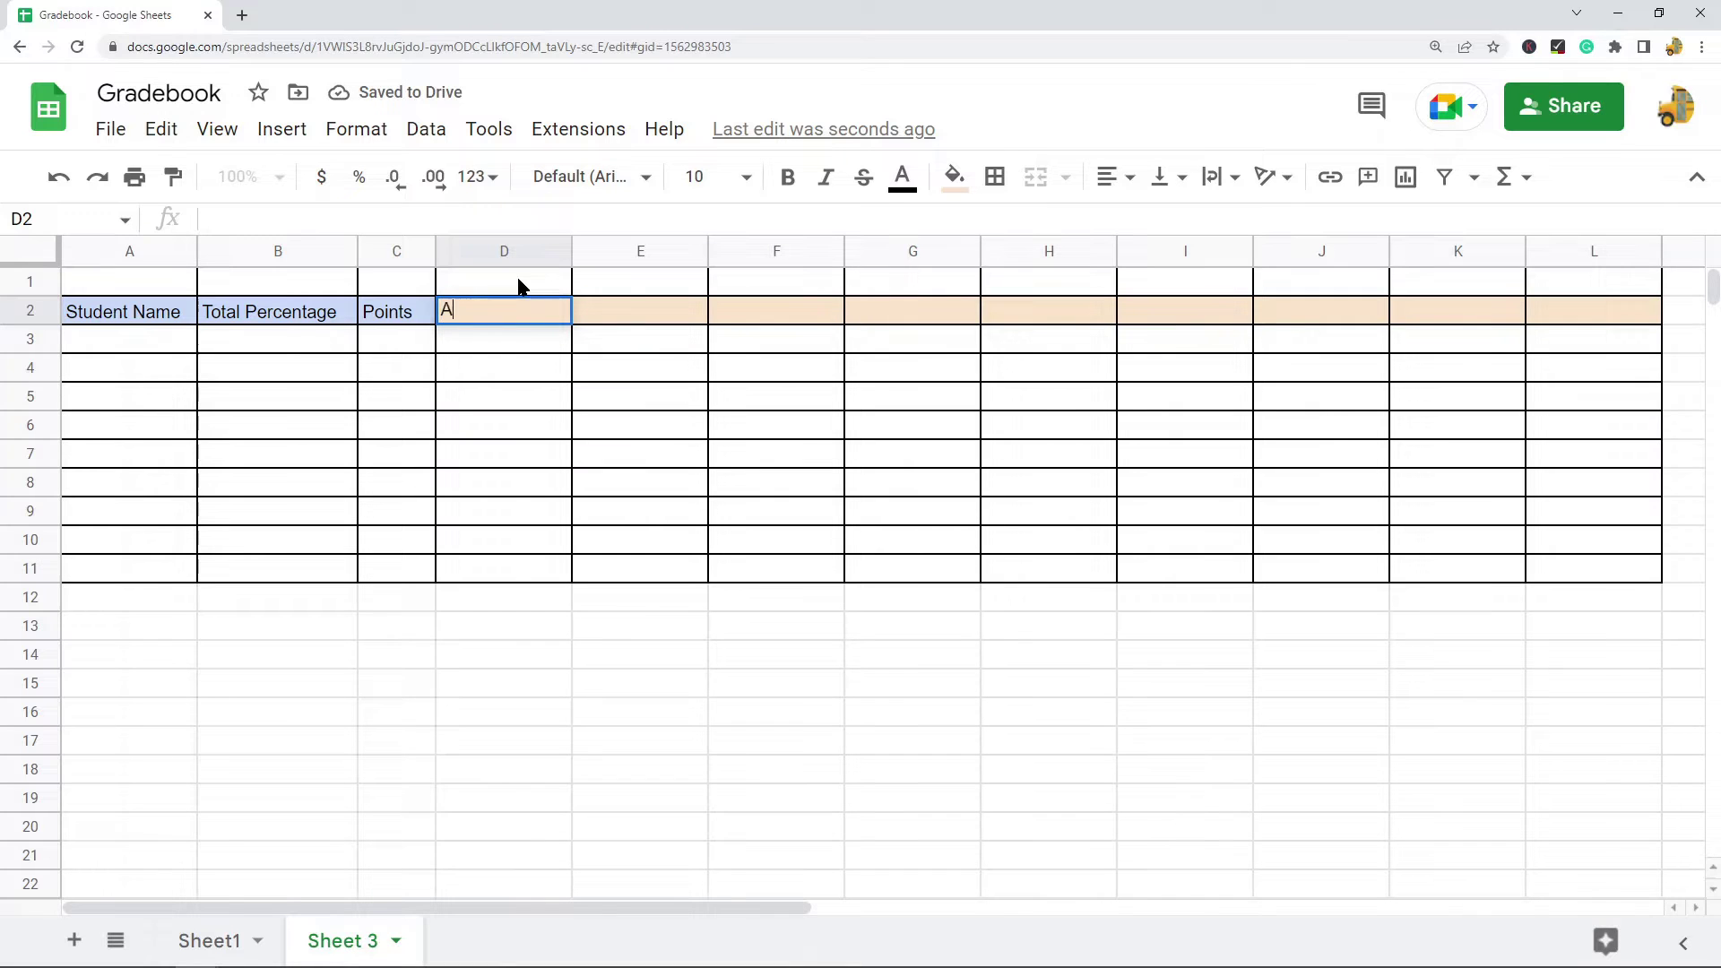
type("ssignment 1")
left_click(642, 311)
type("Assignment")
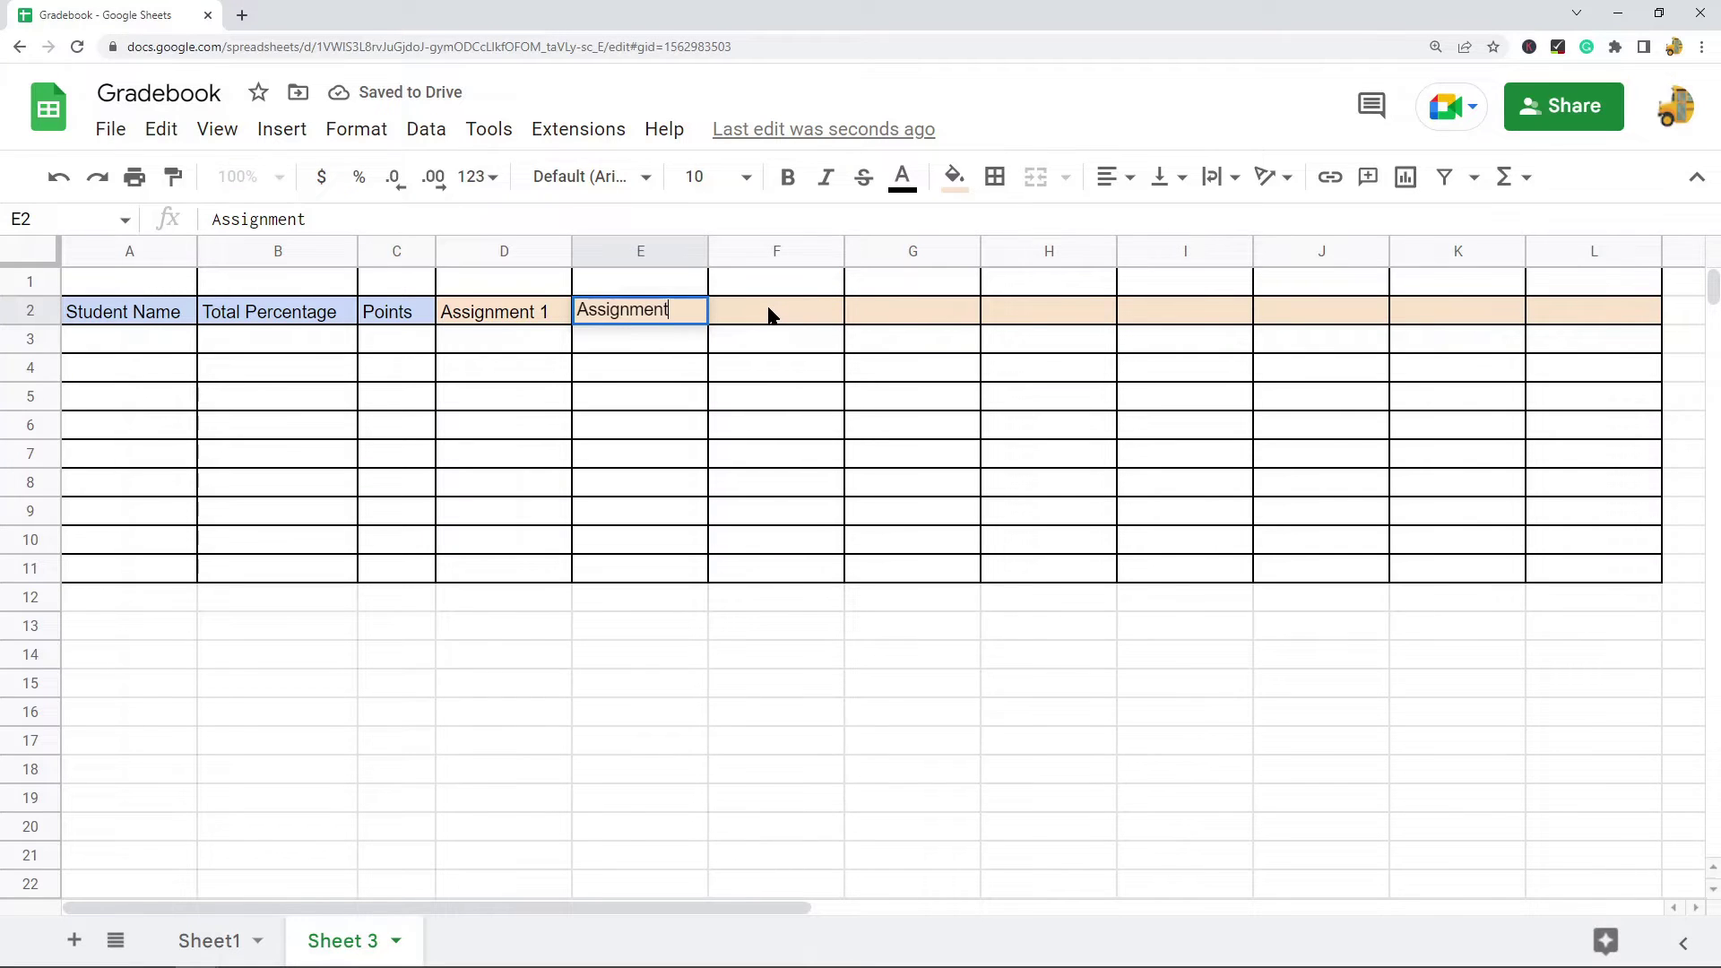
type(" 2")
left_click(737, 348)
left_click(469, 307)
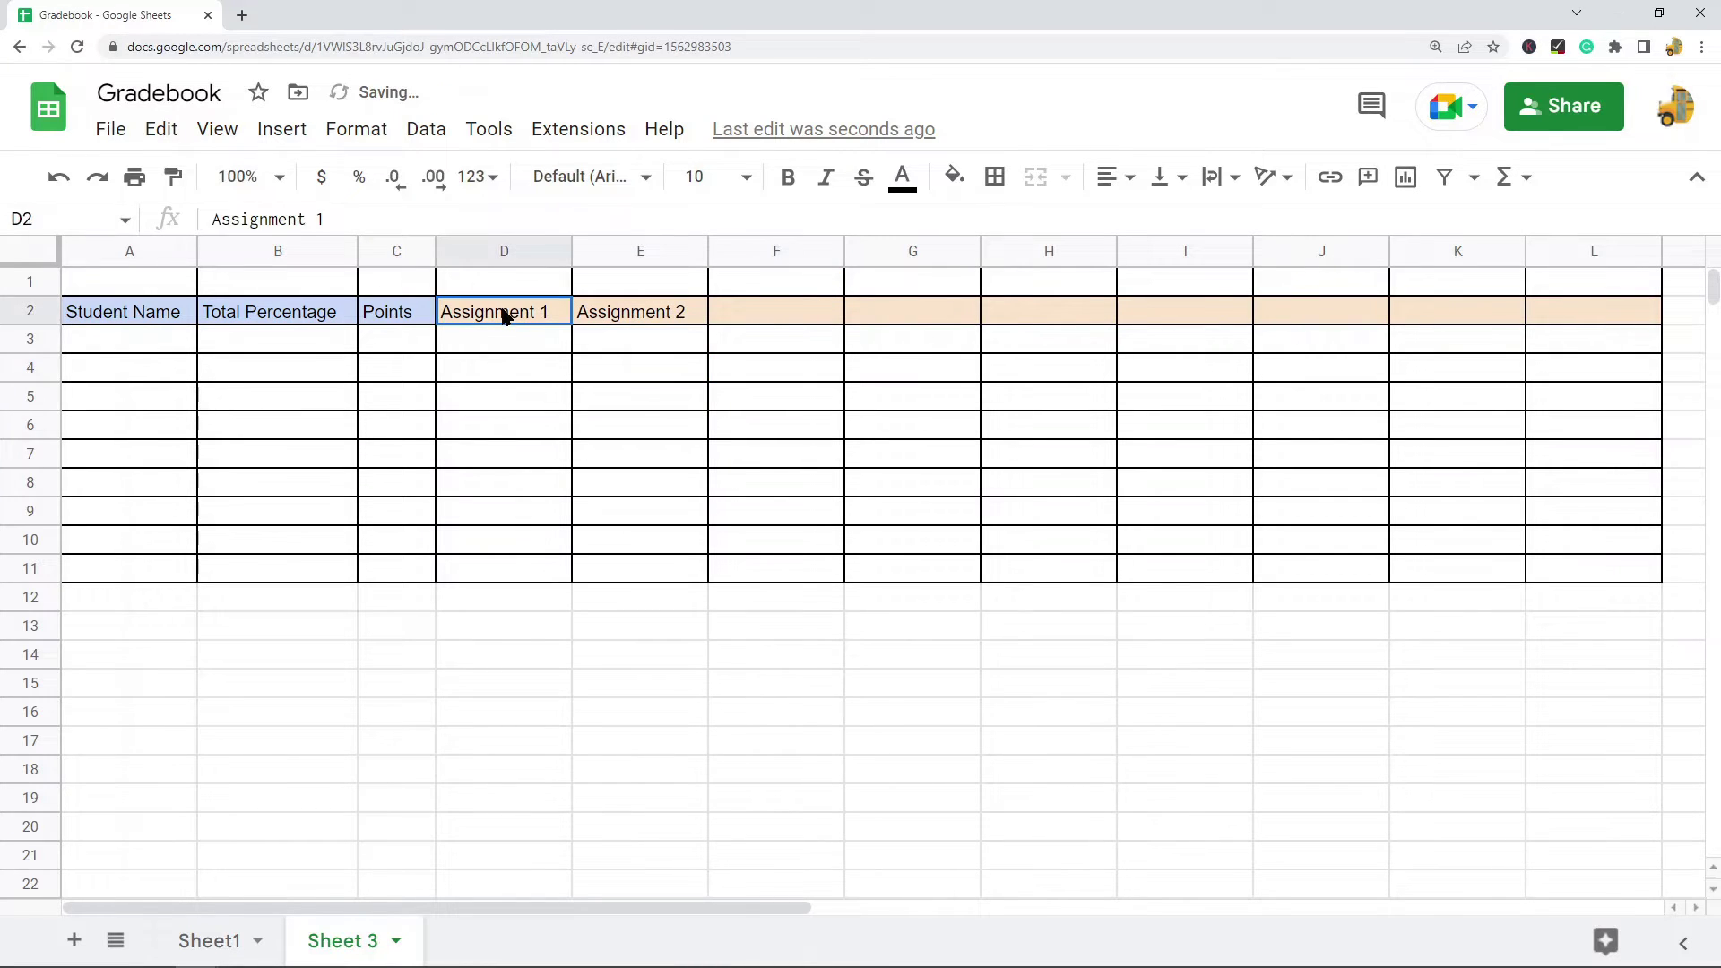
left_click(589, 321, "shift")
left_click_drag(707, 325, 905, 333)
left_click(539, 316)
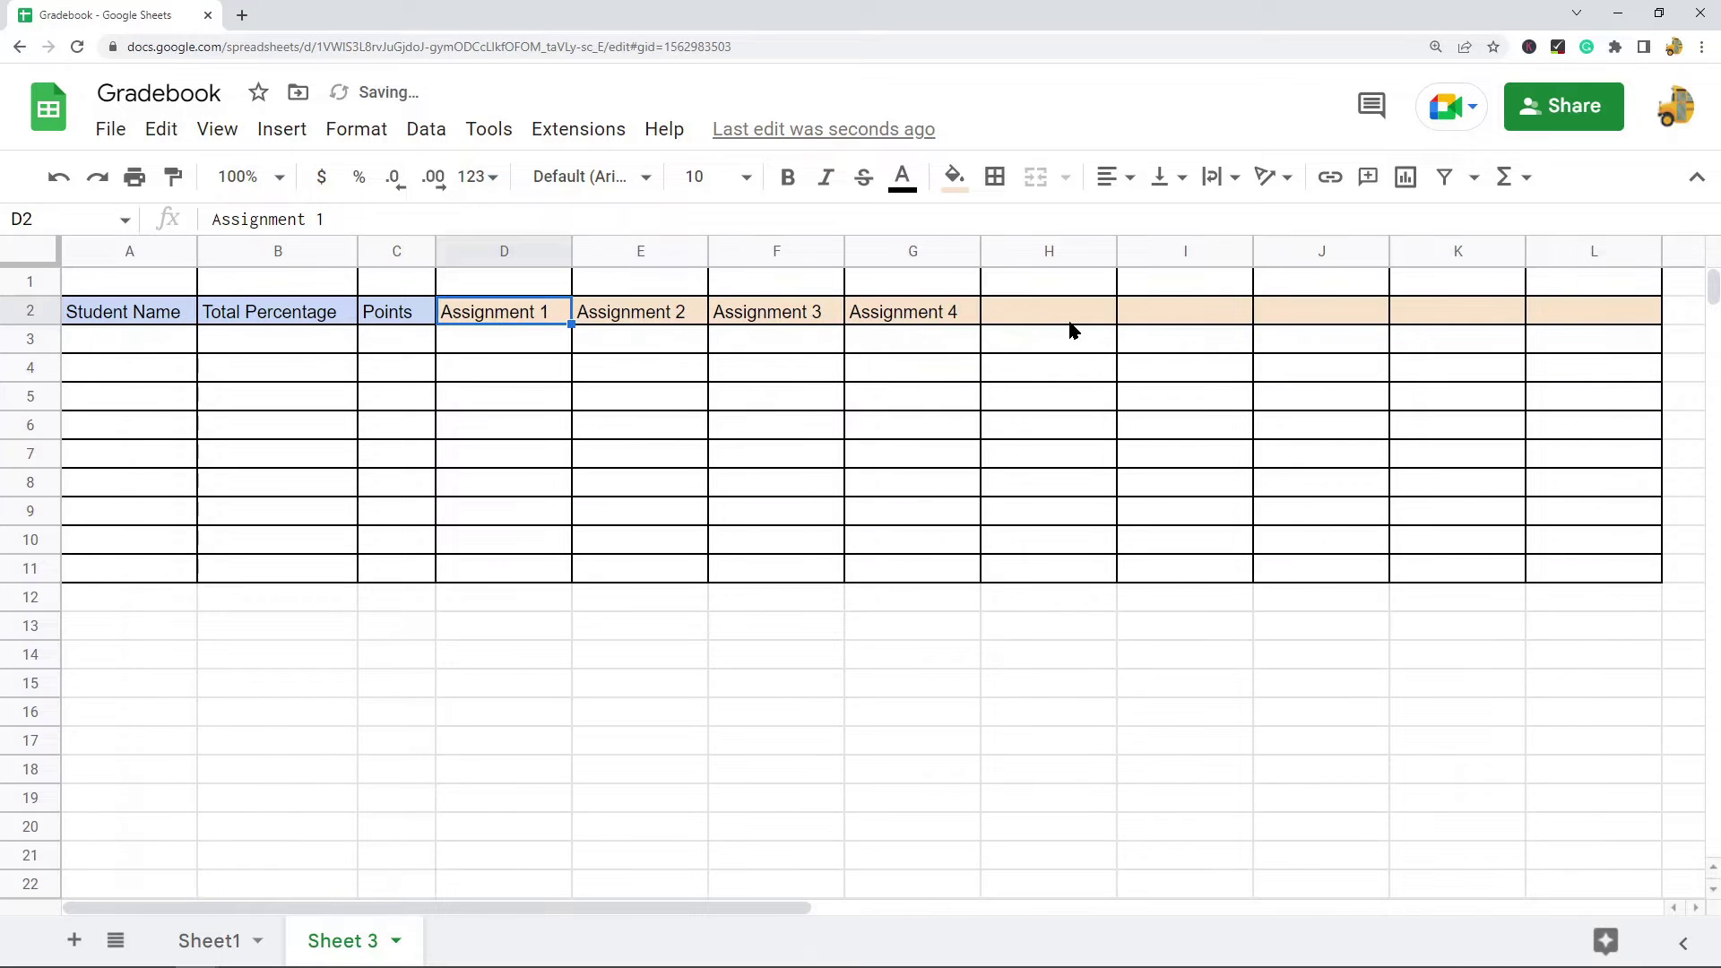
Enter Quiz 1 and Quiz 2 in H2:I2 and autofill the series across to Quiz 3 in J2.
left_click(1042, 312)
type("Quiz")
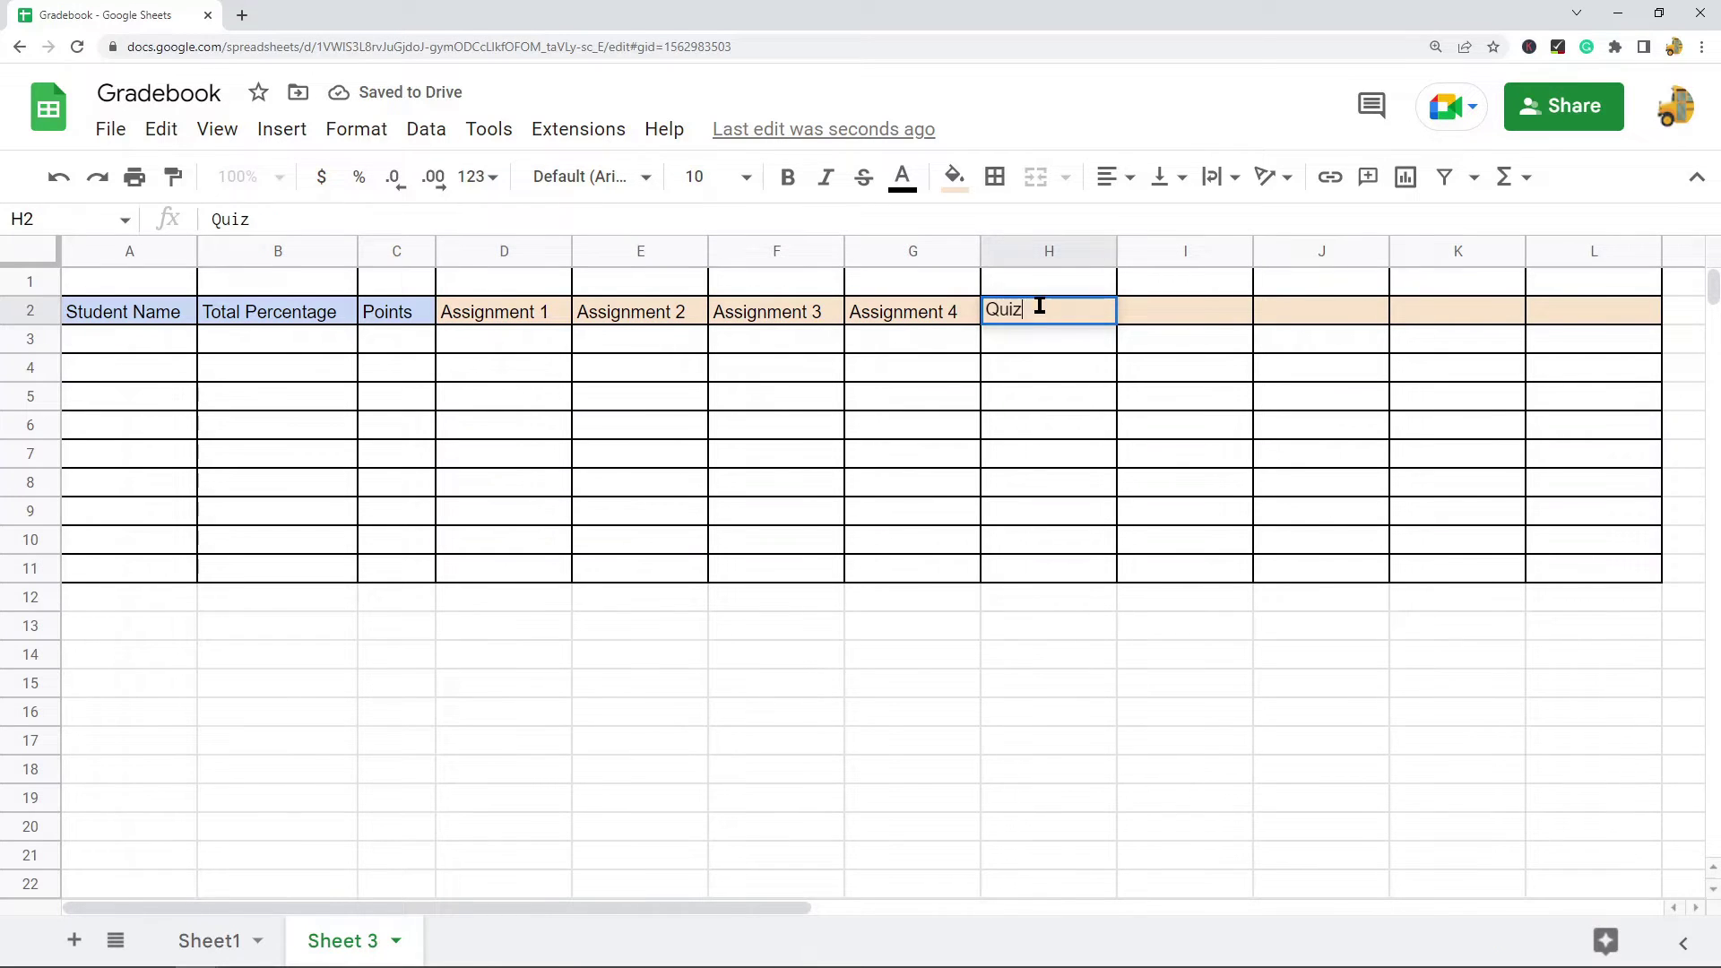
type(" 1")
left_click(1088, 395)
double_click(1148, 320)
type("Quiz 2")
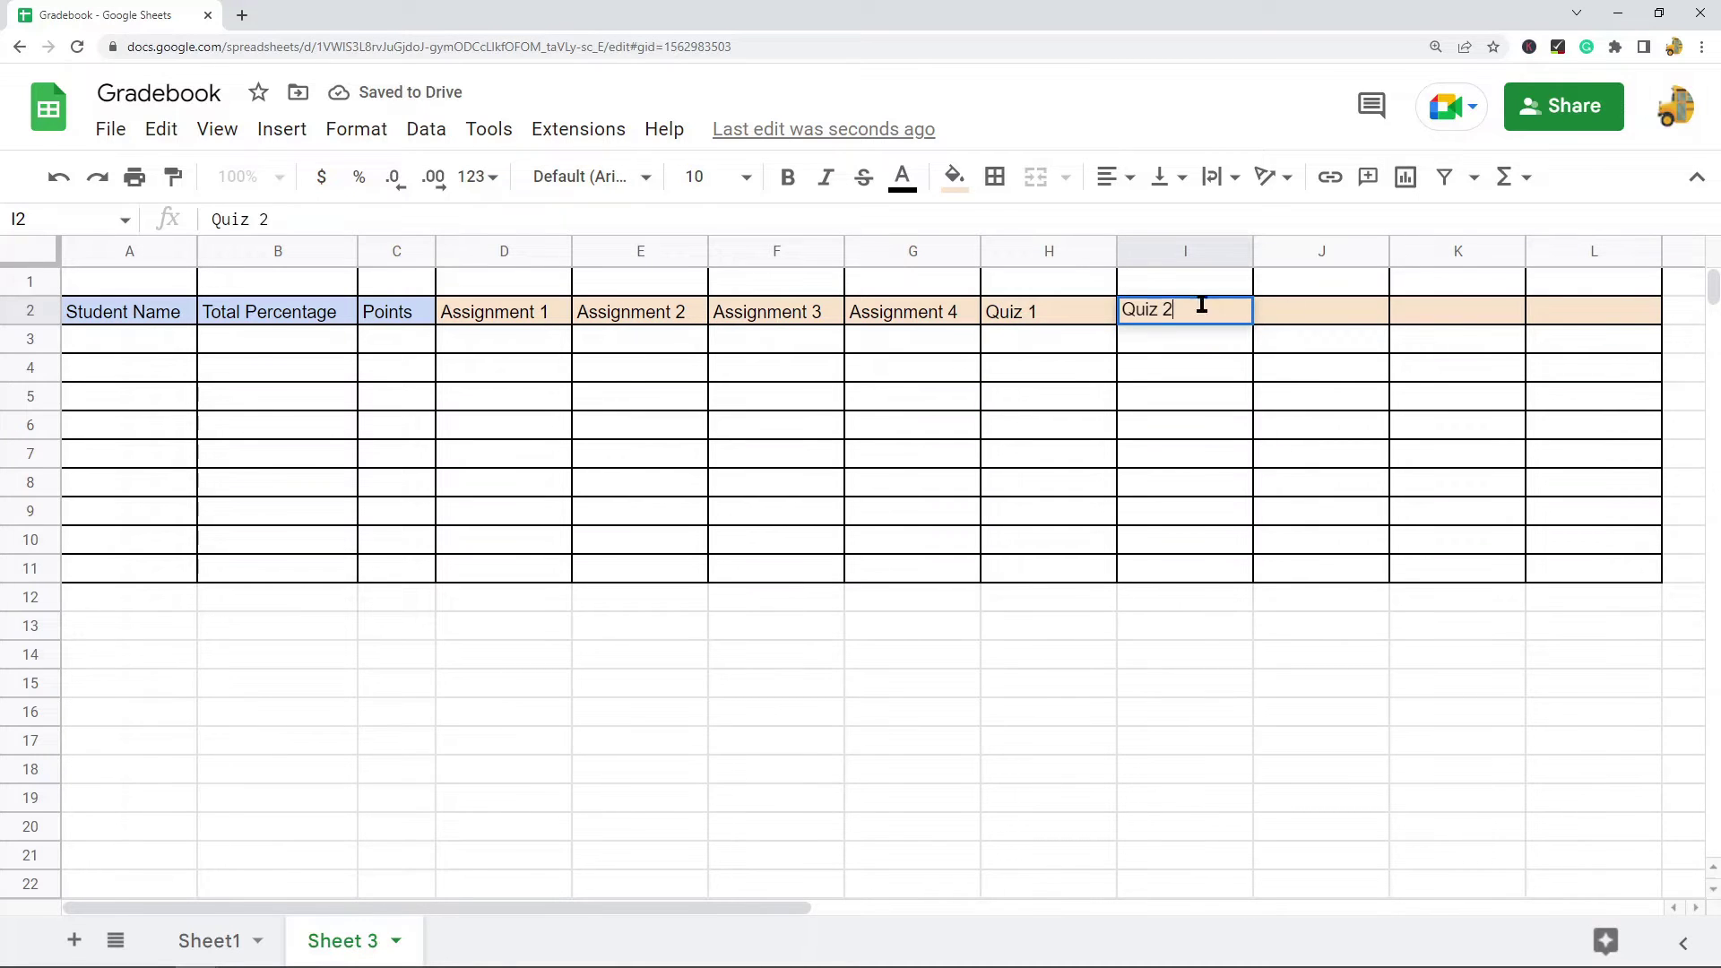
left_click(1277, 405)
left_click_drag(1057, 315, 1336, 323)
Enter the headers Test 1 in K2 and Test 2 in L2.
left_click(1453, 316)
type("Test 1")
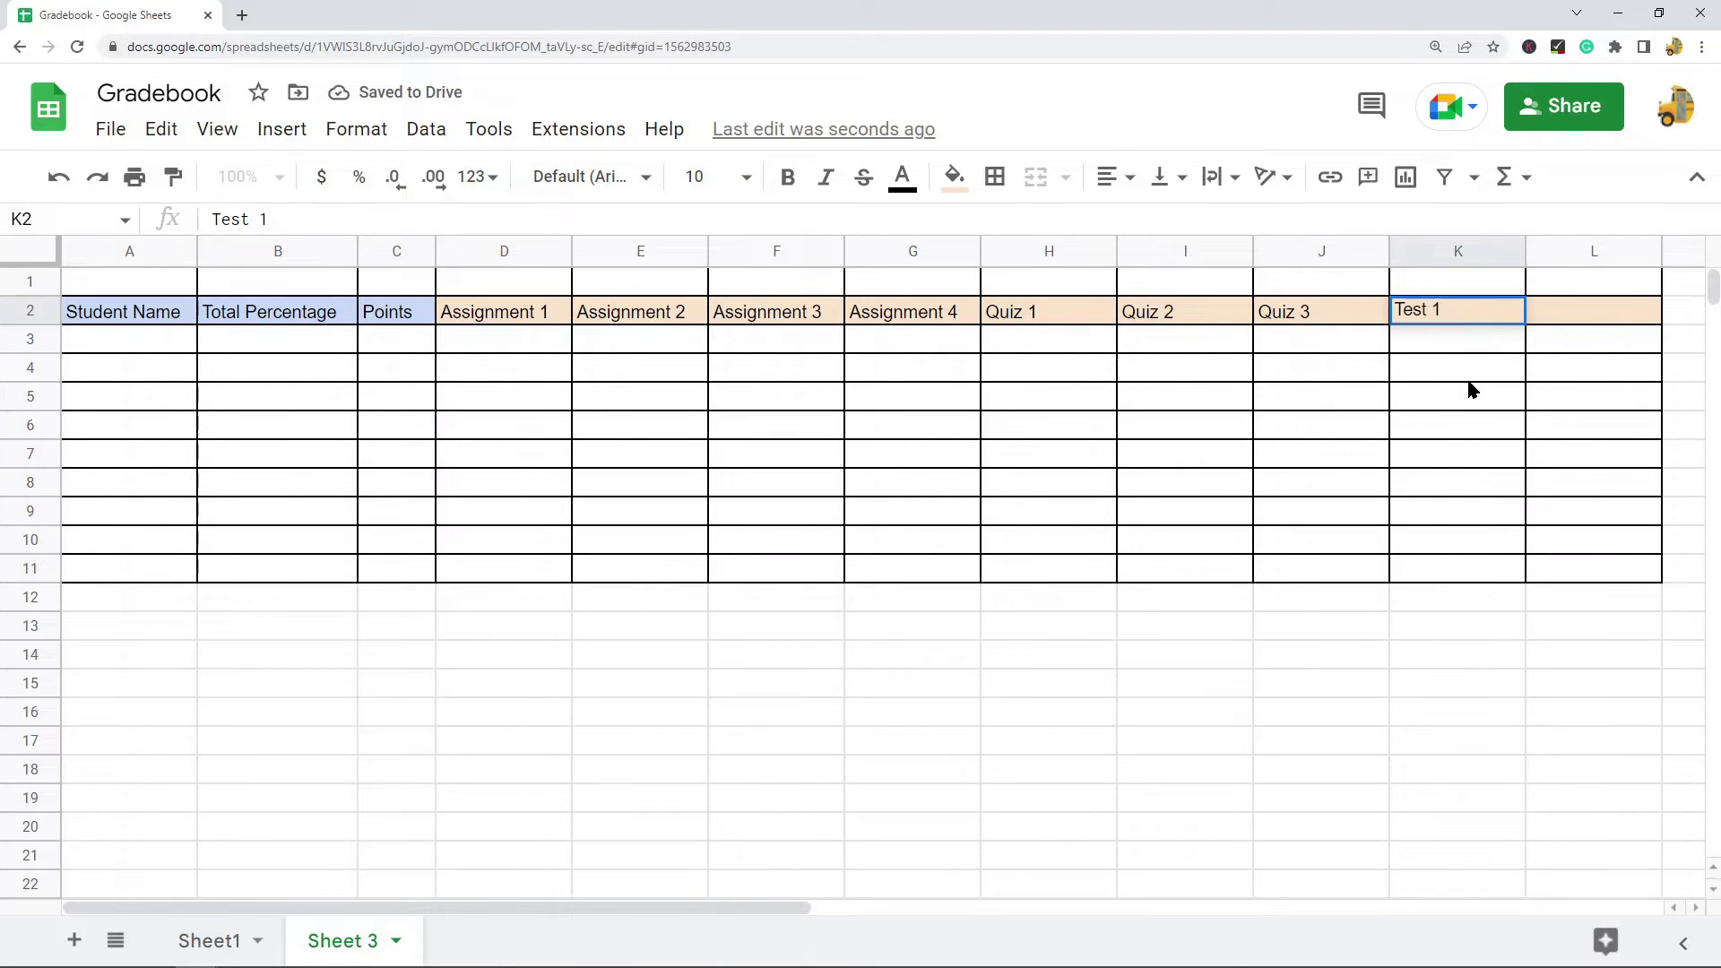
left_click(1467, 372)
double_click(1551, 316)
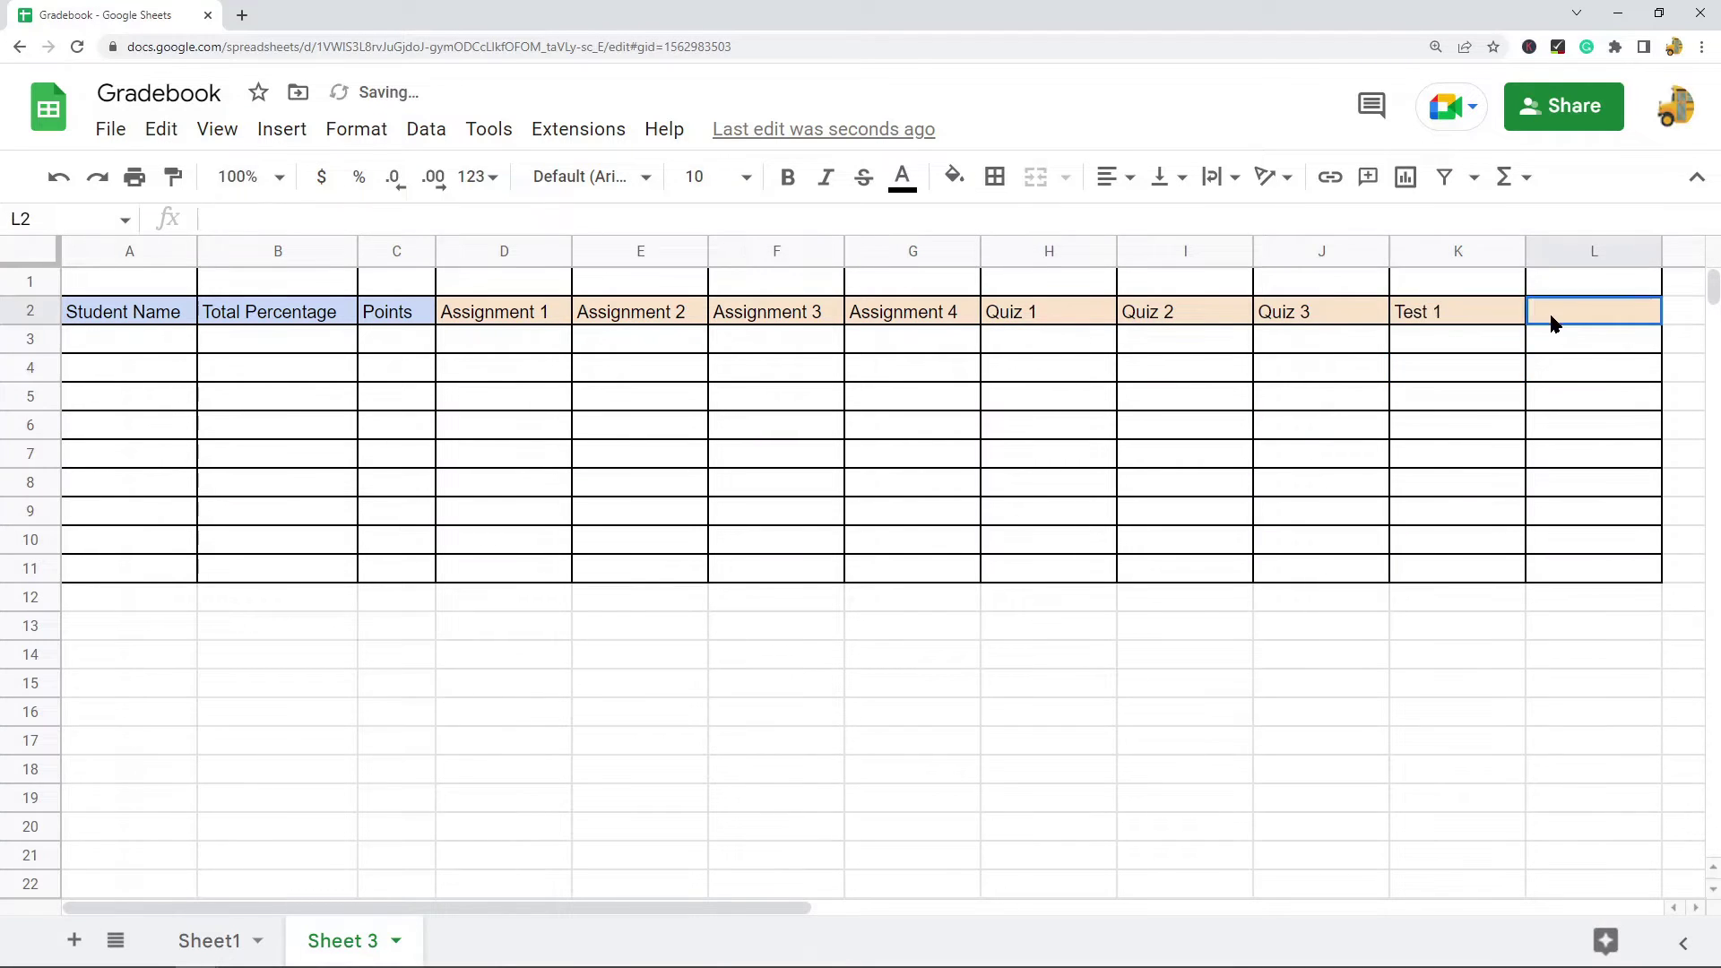
type("Test 2")
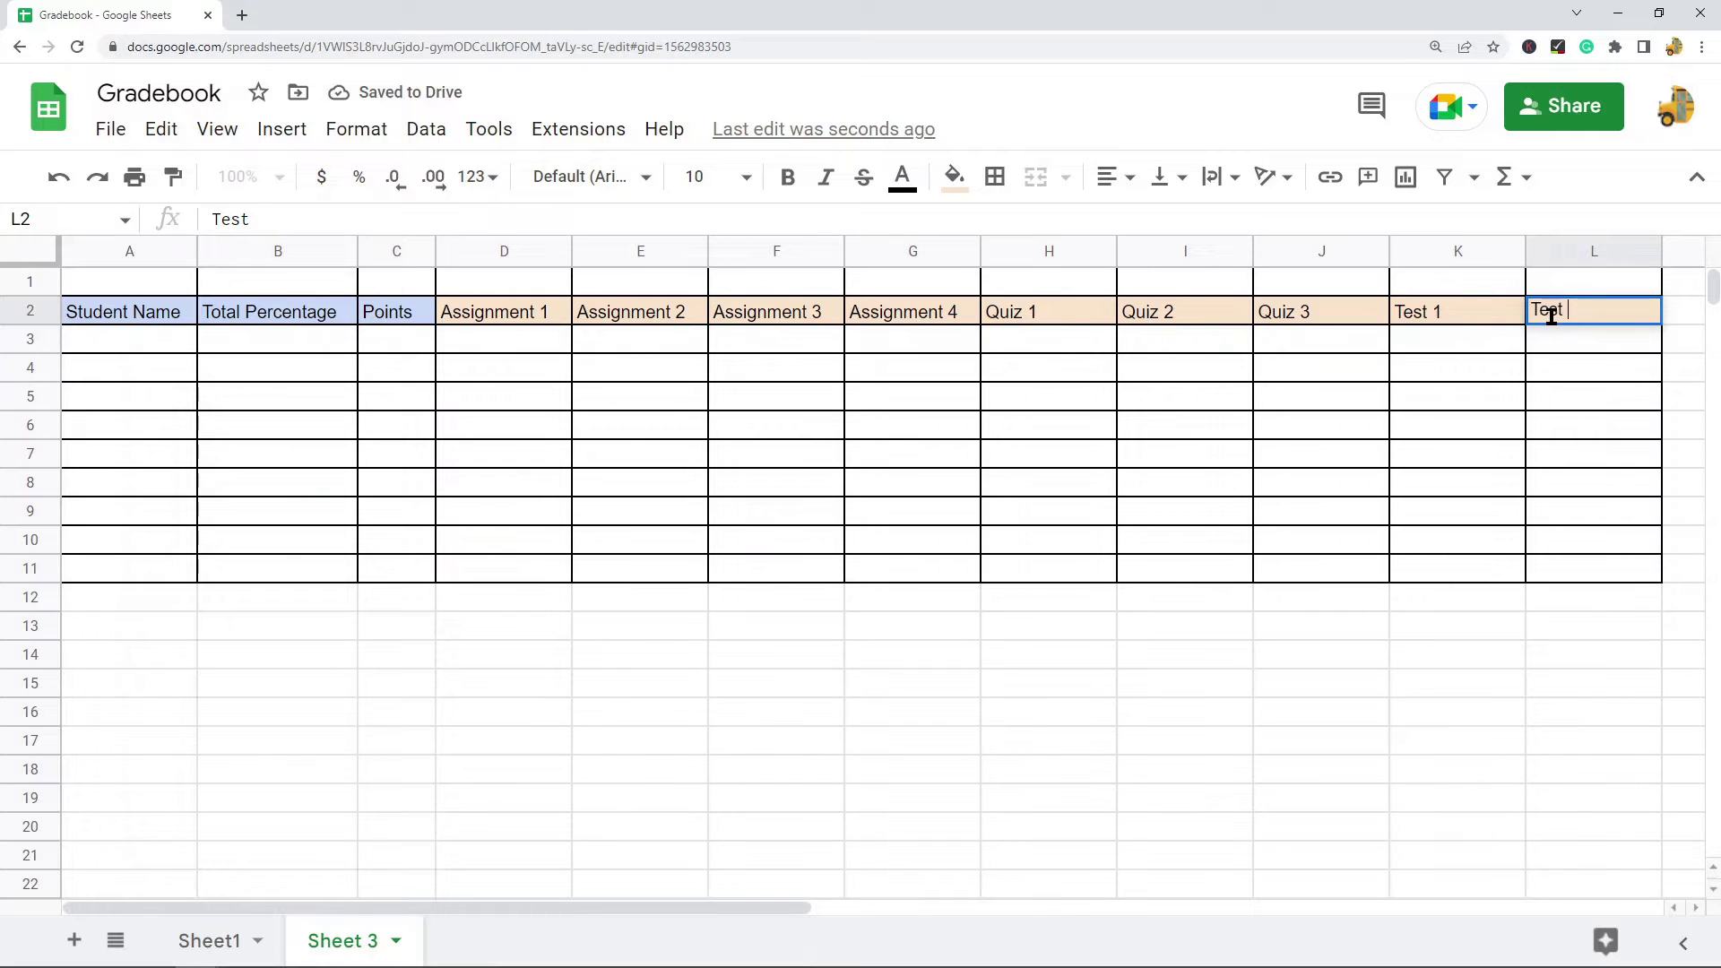
left_click(1377, 403)
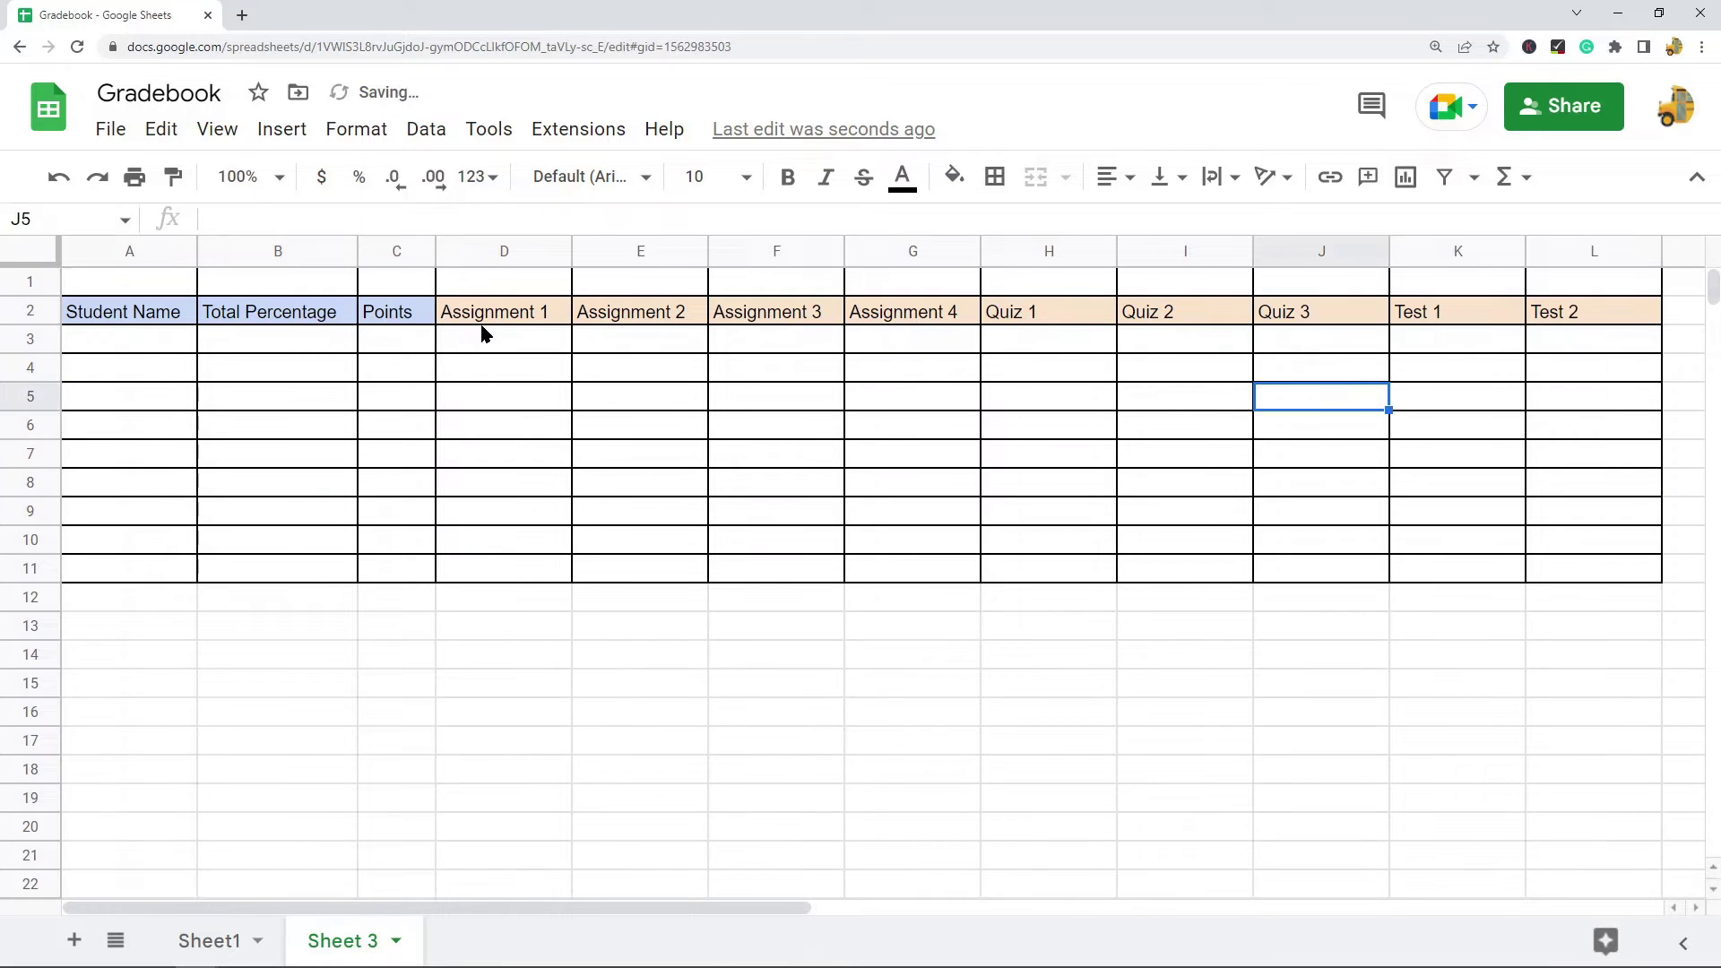
Make the header row A2:L2 bold and center its text horizontally.
left_click(135, 316)
left_click(1590, 325, "shift")
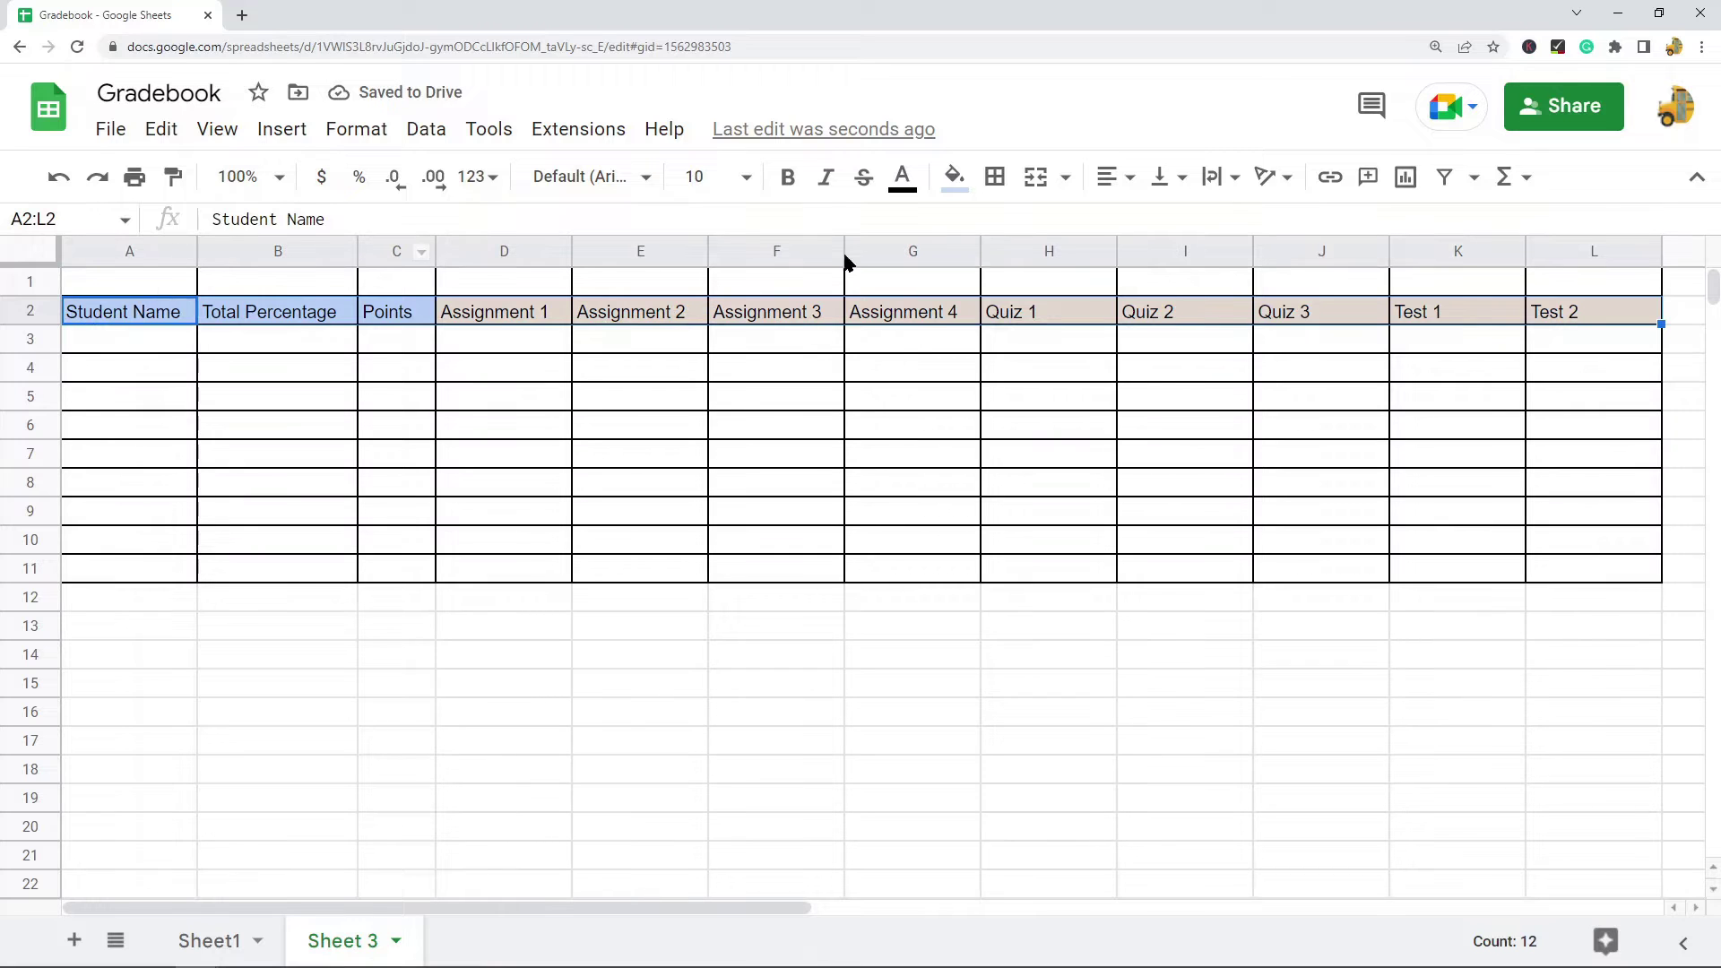
left_click(793, 179)
left_click(1116, 177)
left_click(1144, 223)
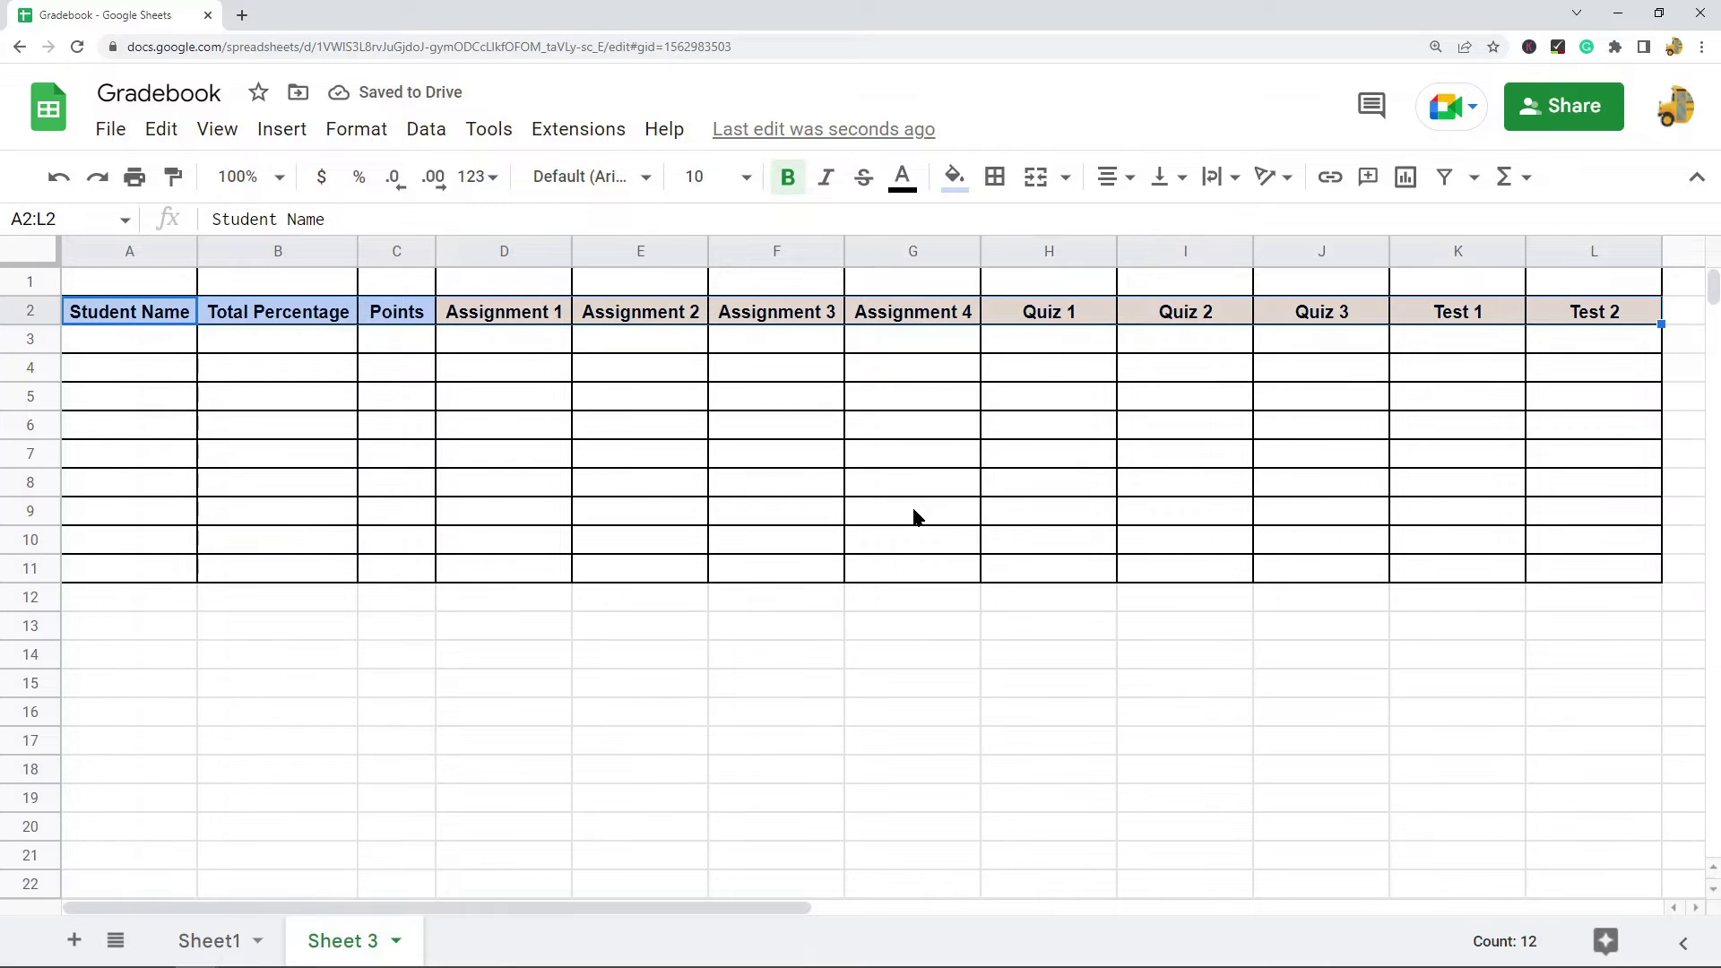
Enter Student 1 in A3 and autofill the series down to Student 9 in A11.
double_click(167, 340)
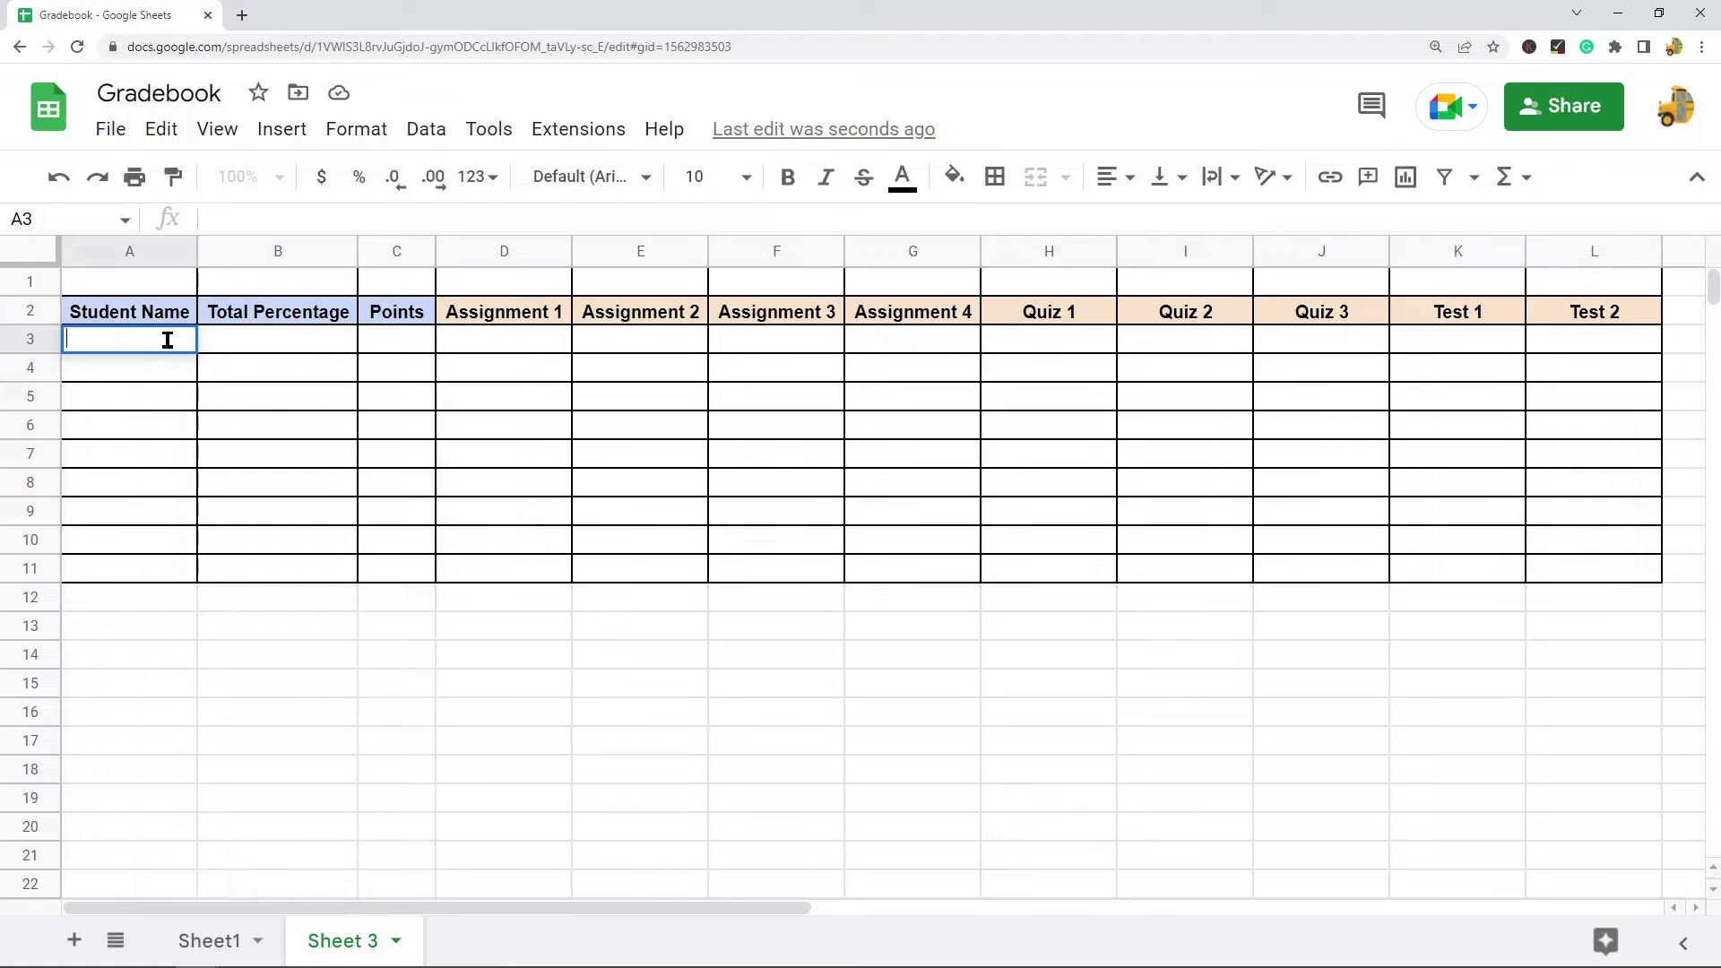
type("Studnet")
key("BackSpace")
type("ent 1")
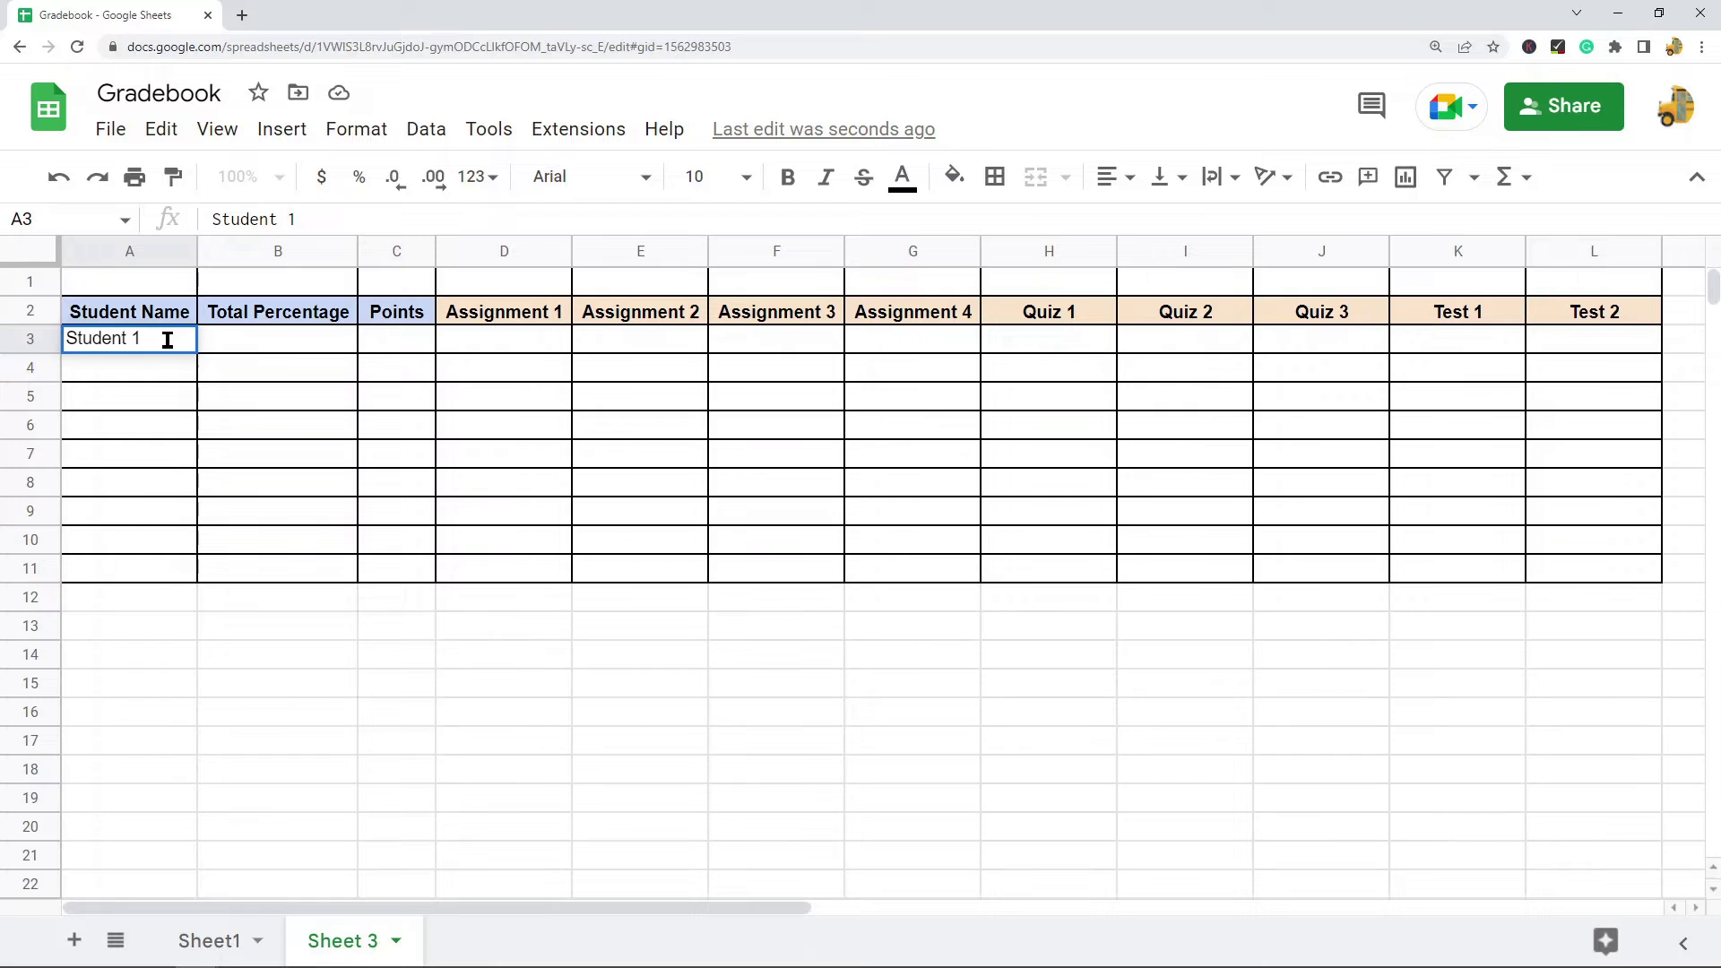
key("Return")
left_click(164, 347)
left_click_drag(196, 353, 259, 574)
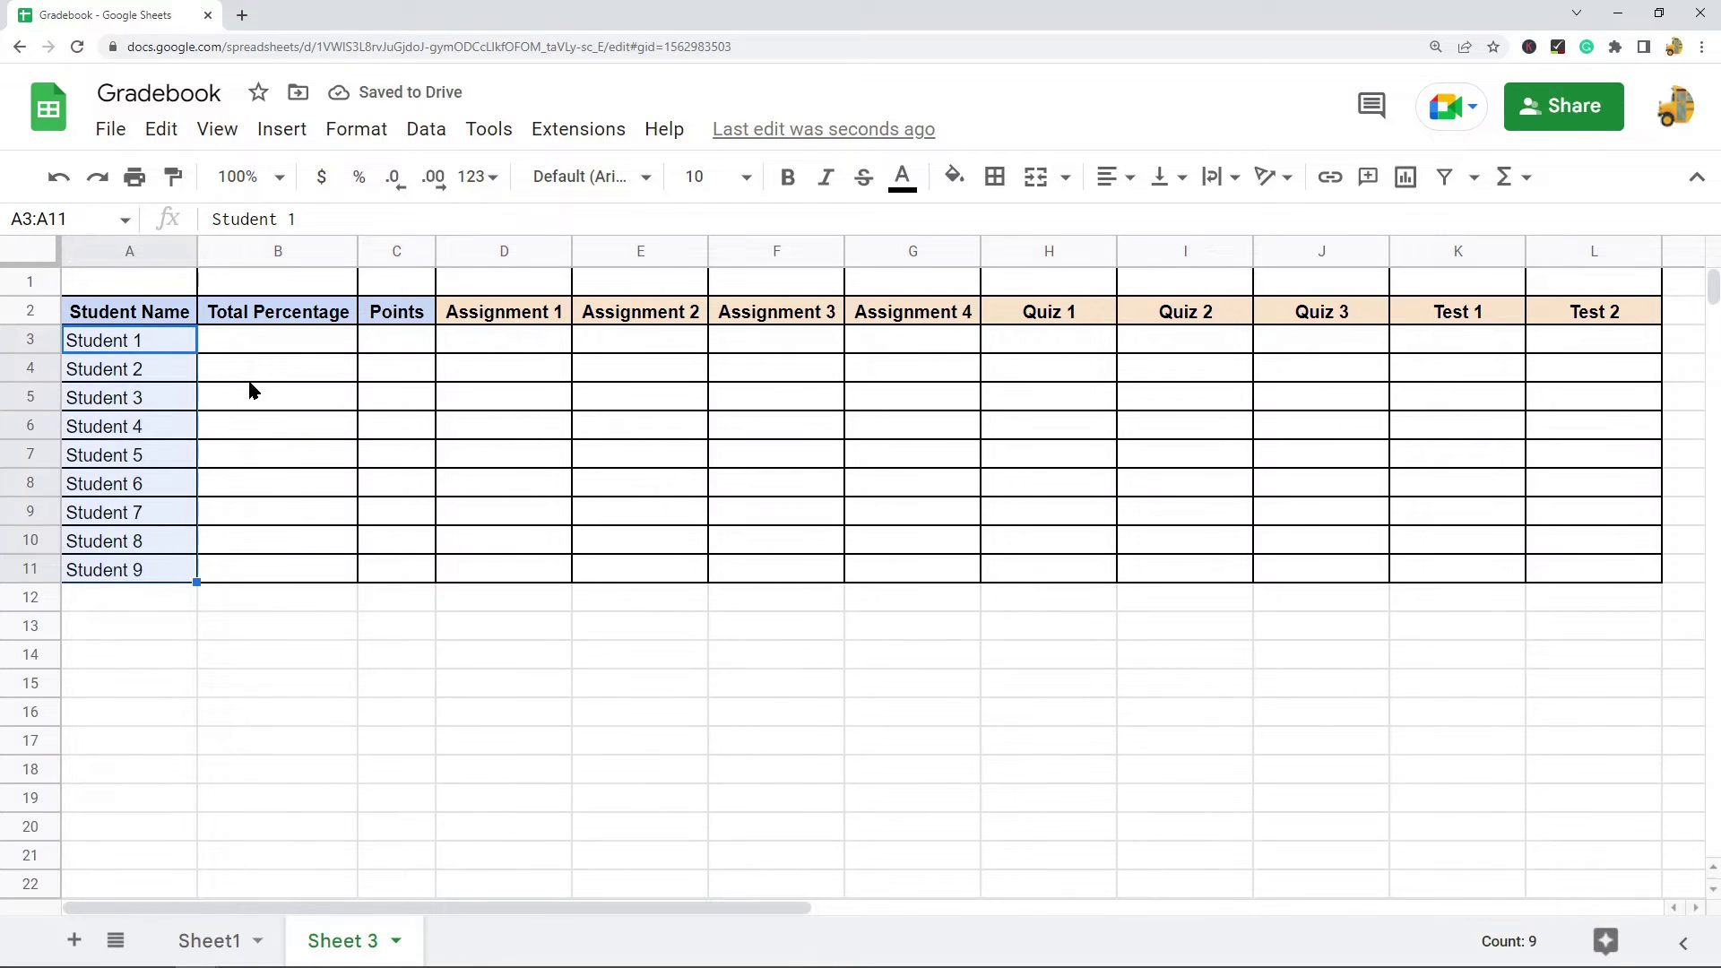
Enter the label Points Possible in B1, above the Total Percentage header.
left_click(317, 461)
left_click_drag(127, 343, 135, 572)
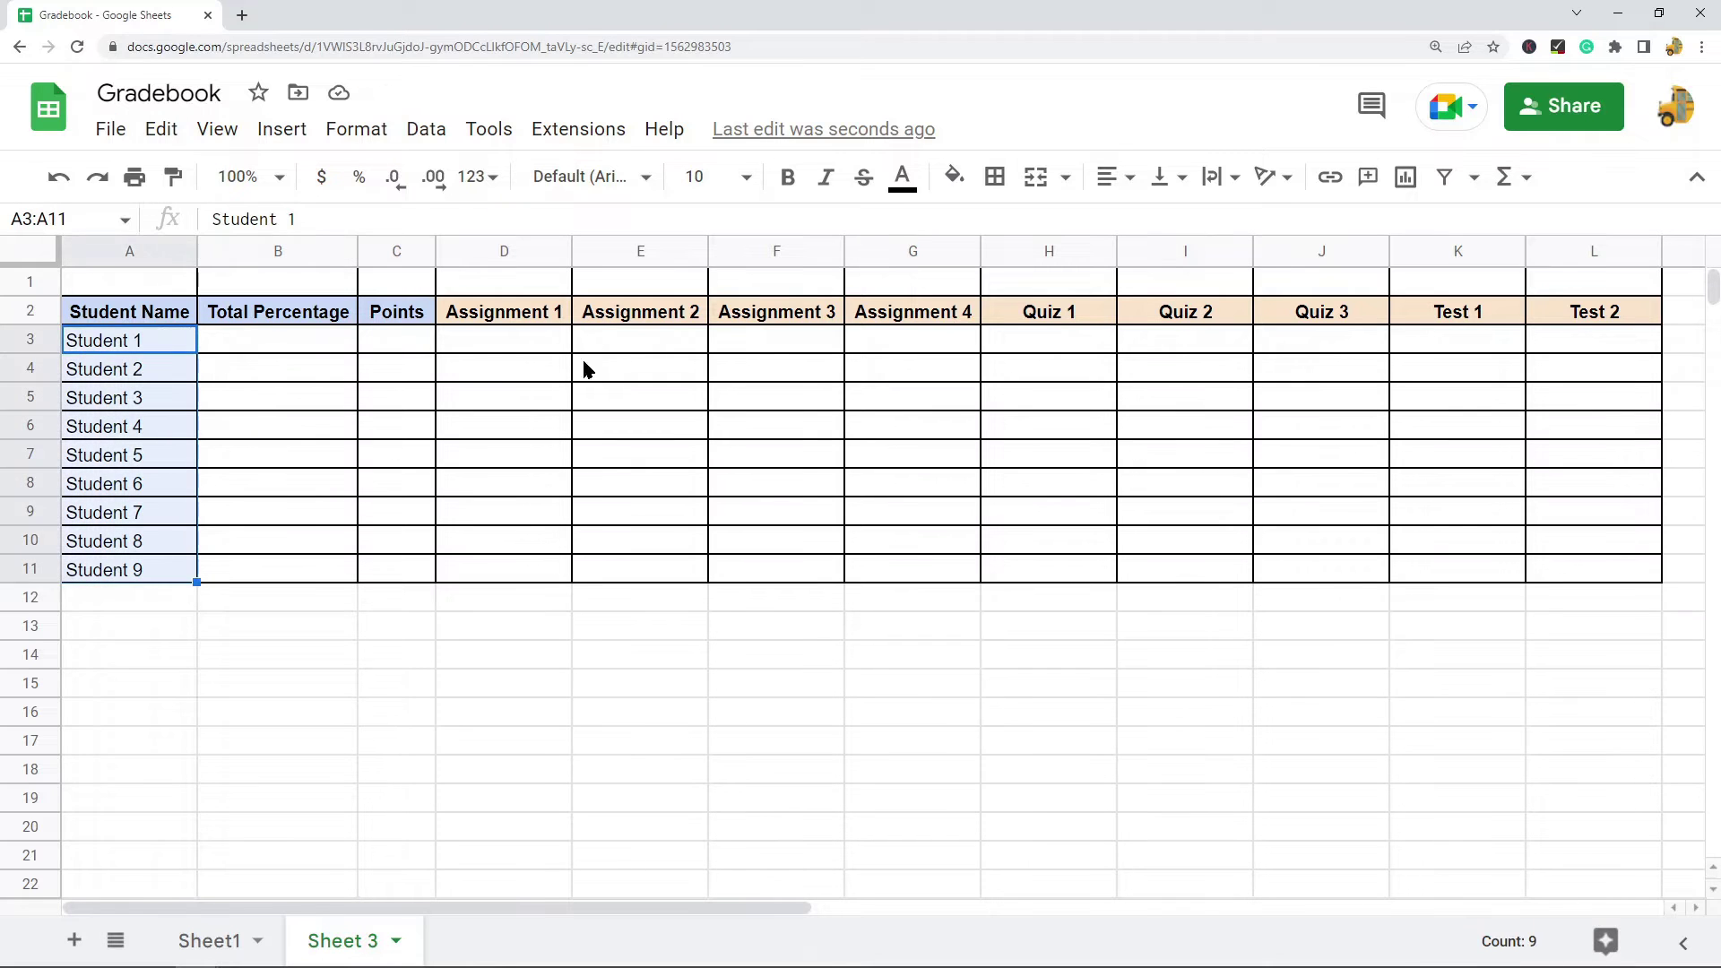
double_click(323, 277)
type("Po")
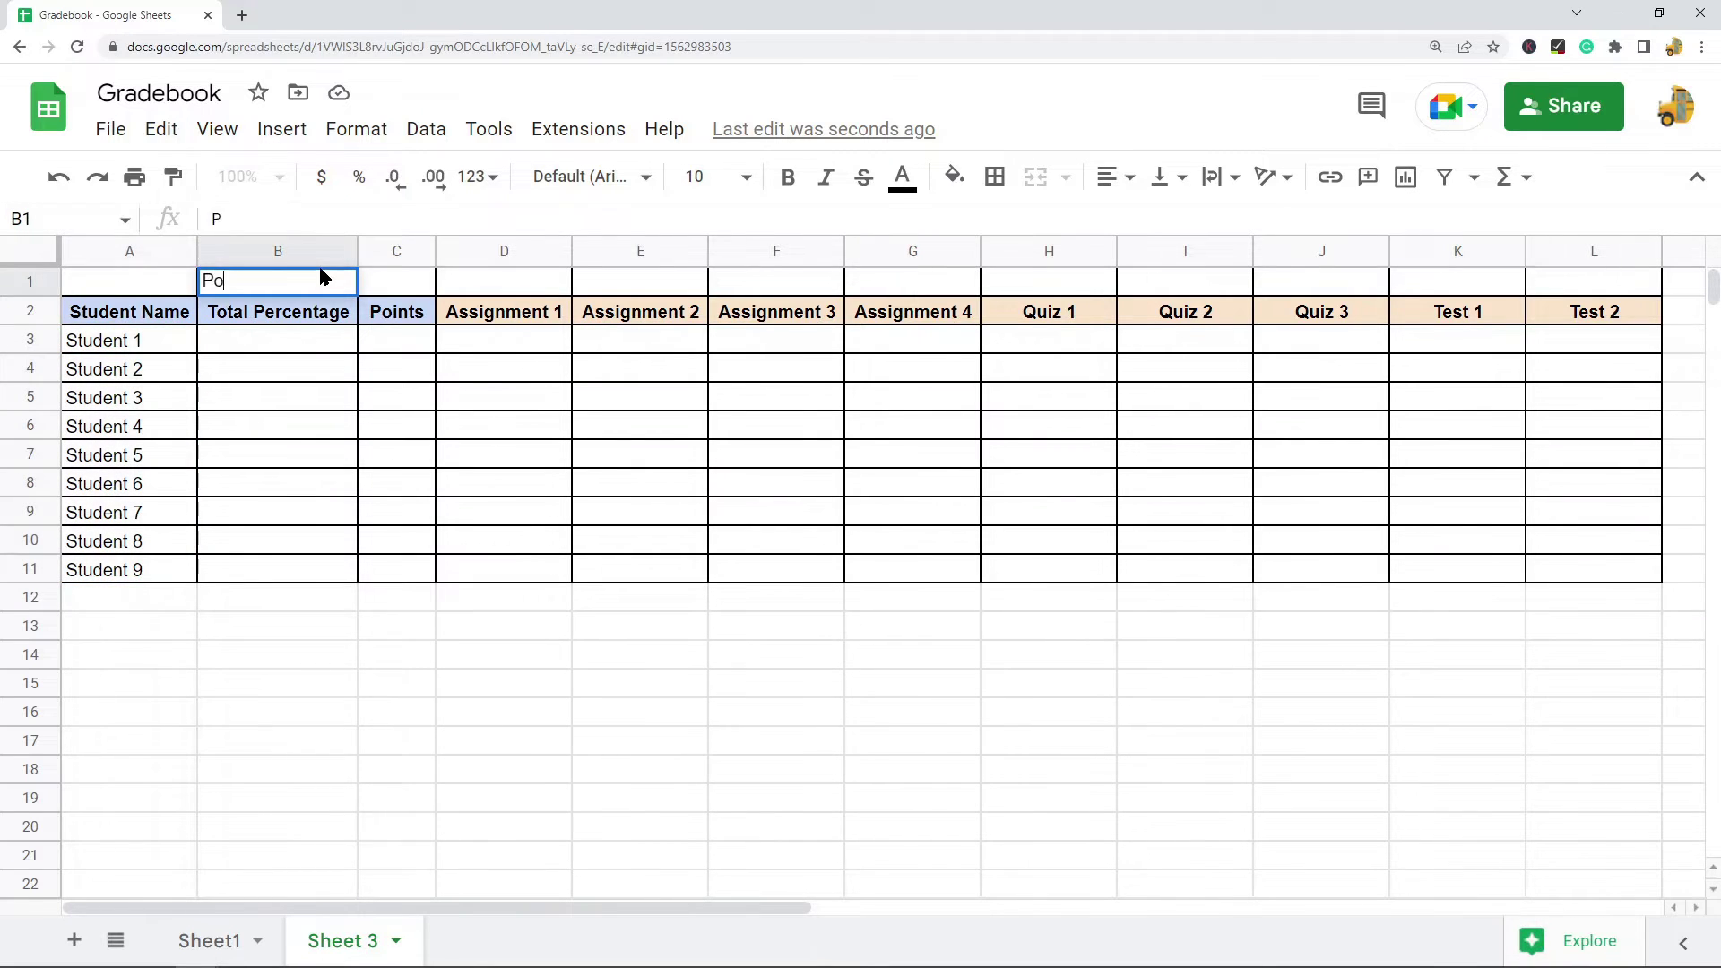
type("ints Possible")
left_click_drag(538, 313, 941, 316)
left_click_drag(1102, 315, 1294, 319)
left_click_drag(1451, 313, 1595, 315)
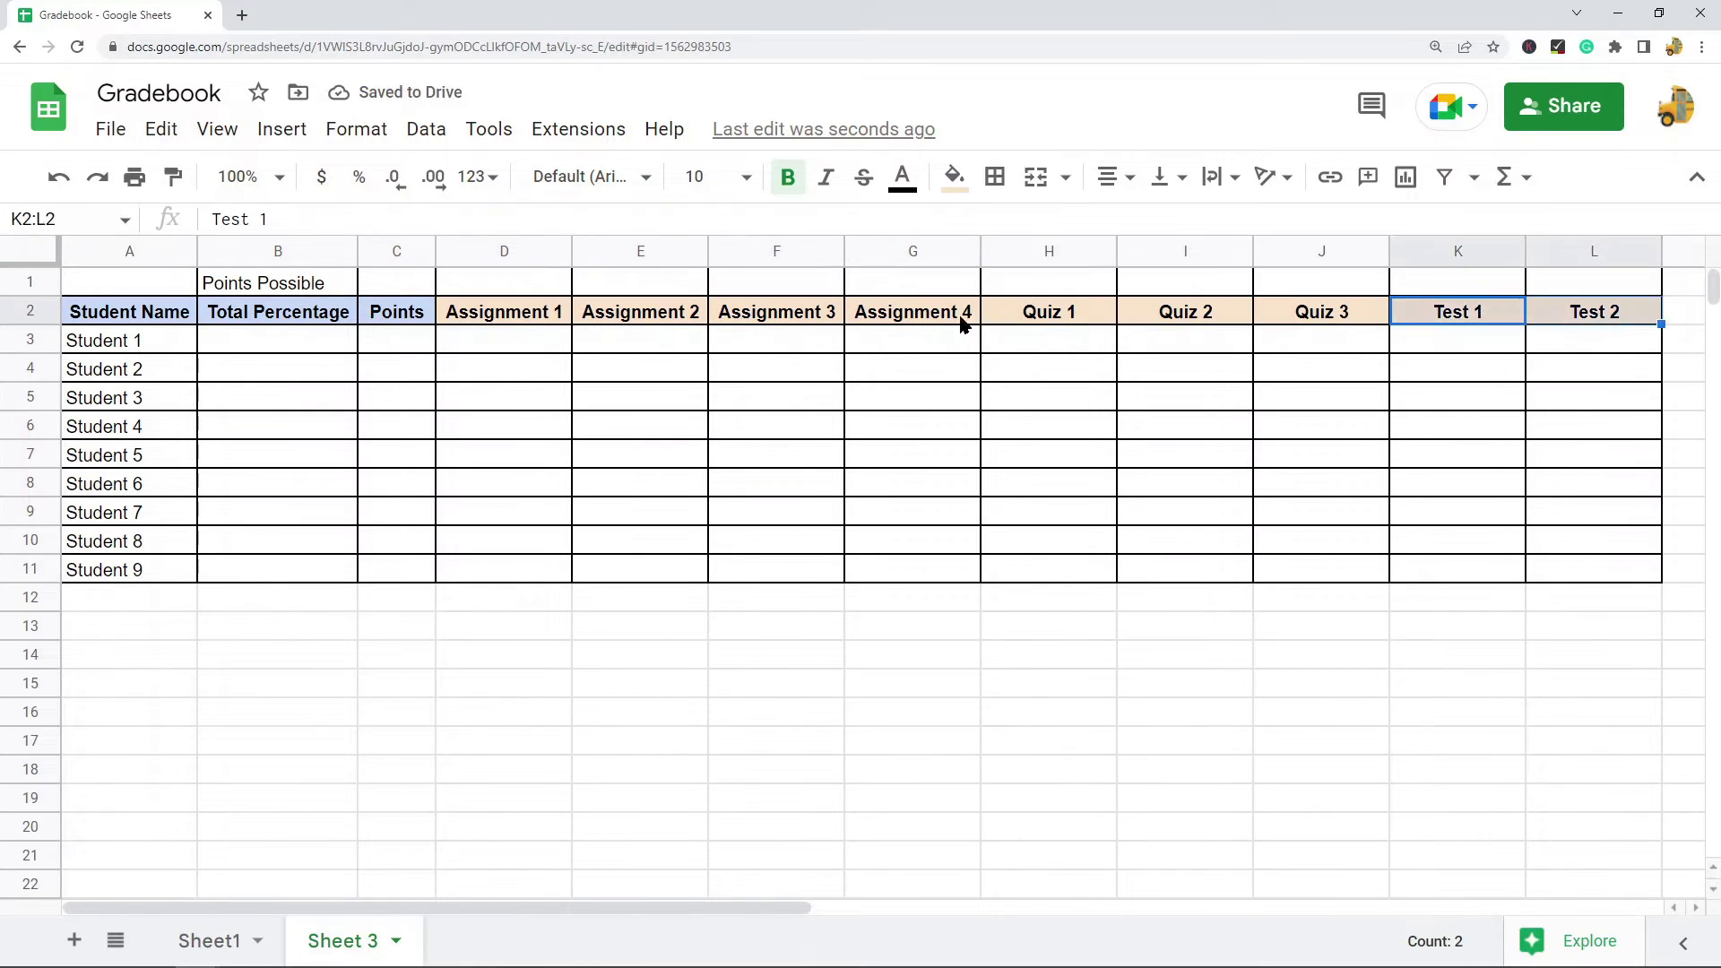
Enter the possible points 20, 15, 10 and 20 above Assignments 1 to 4 in D1:G1.
double_click(519, 284)
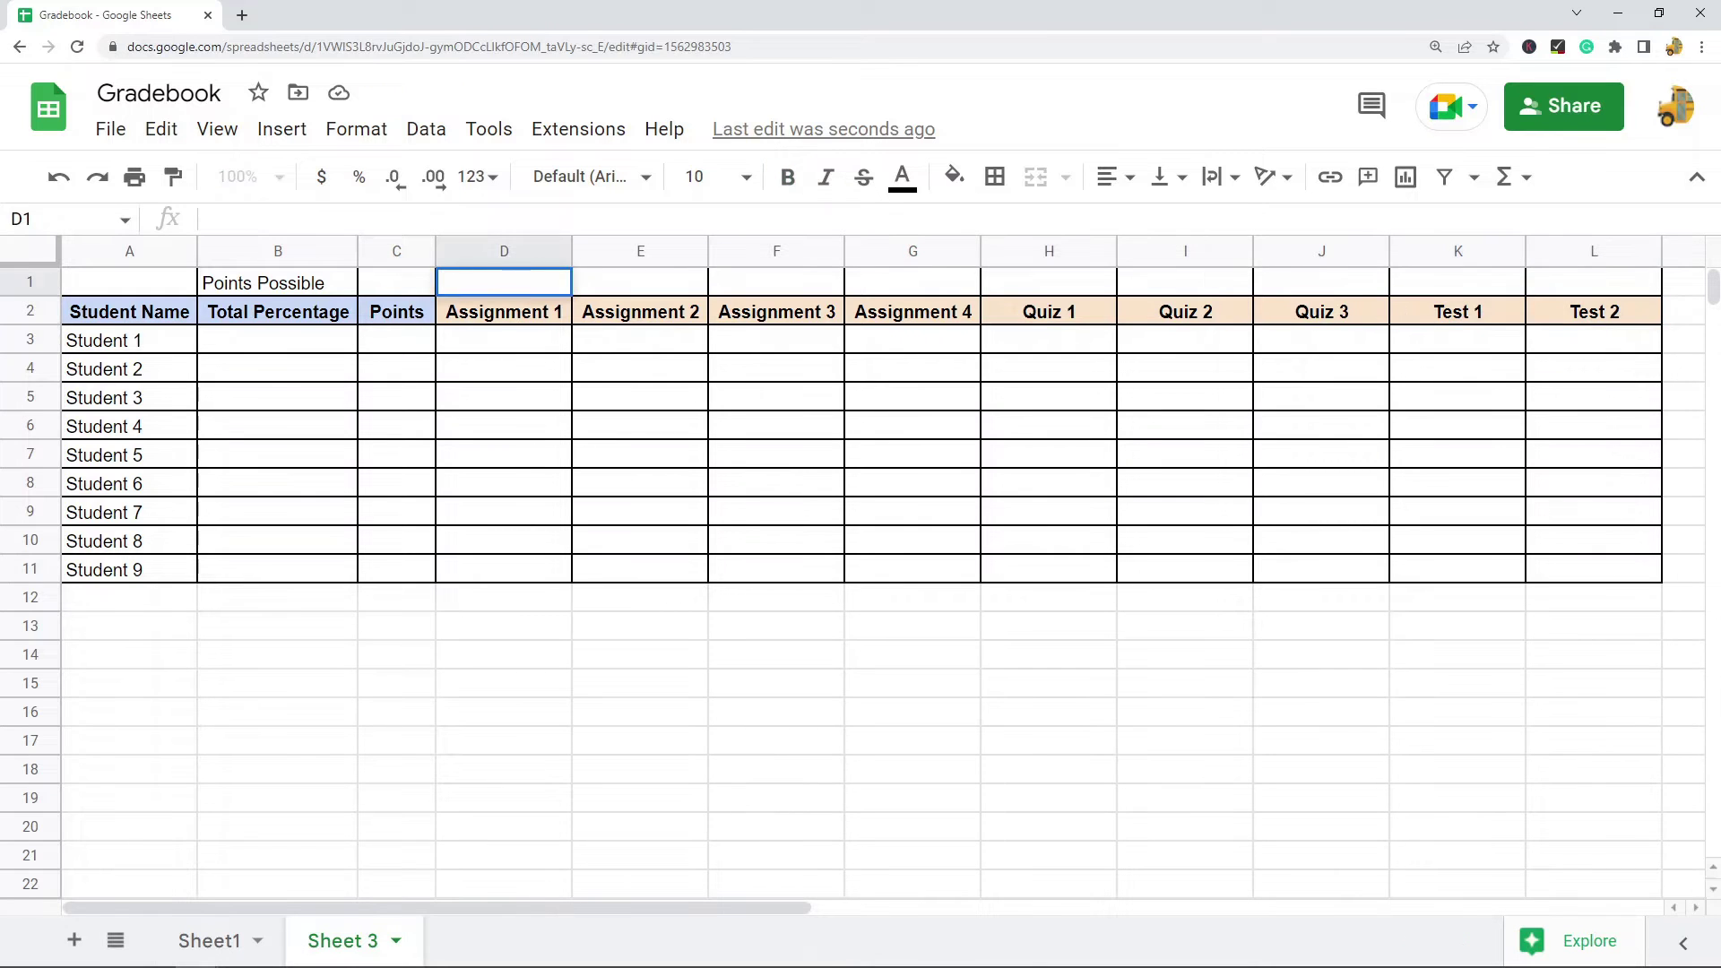
type("20")
double_click(659, 285)
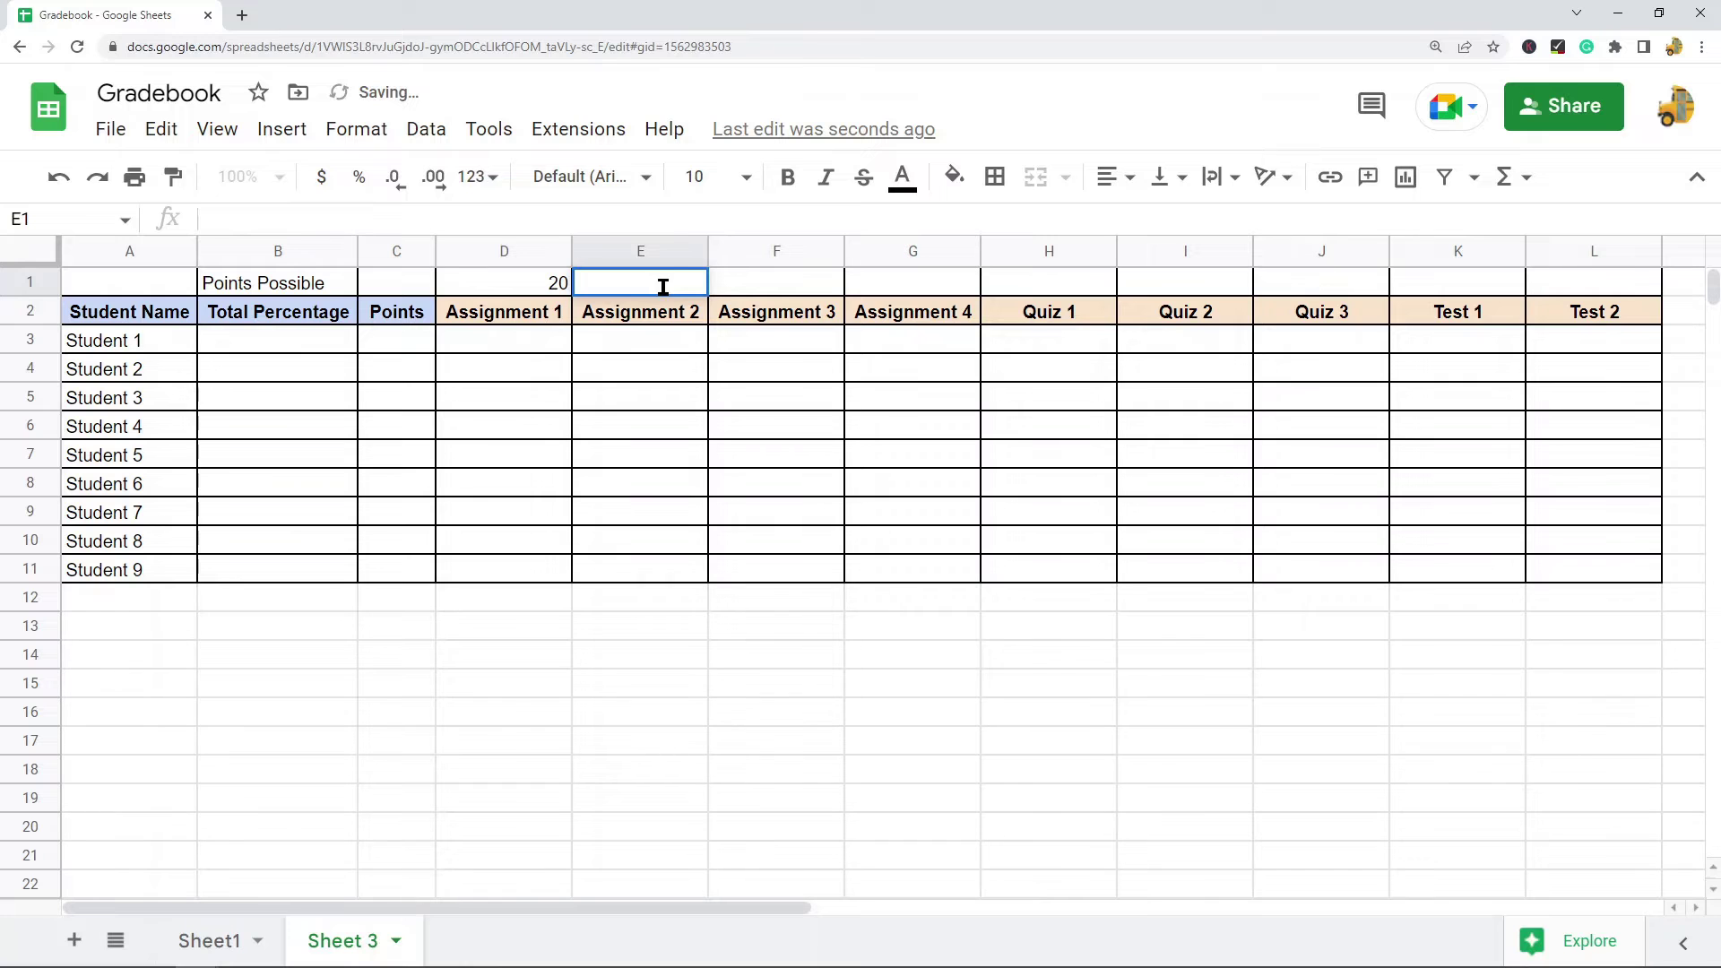
type("15")
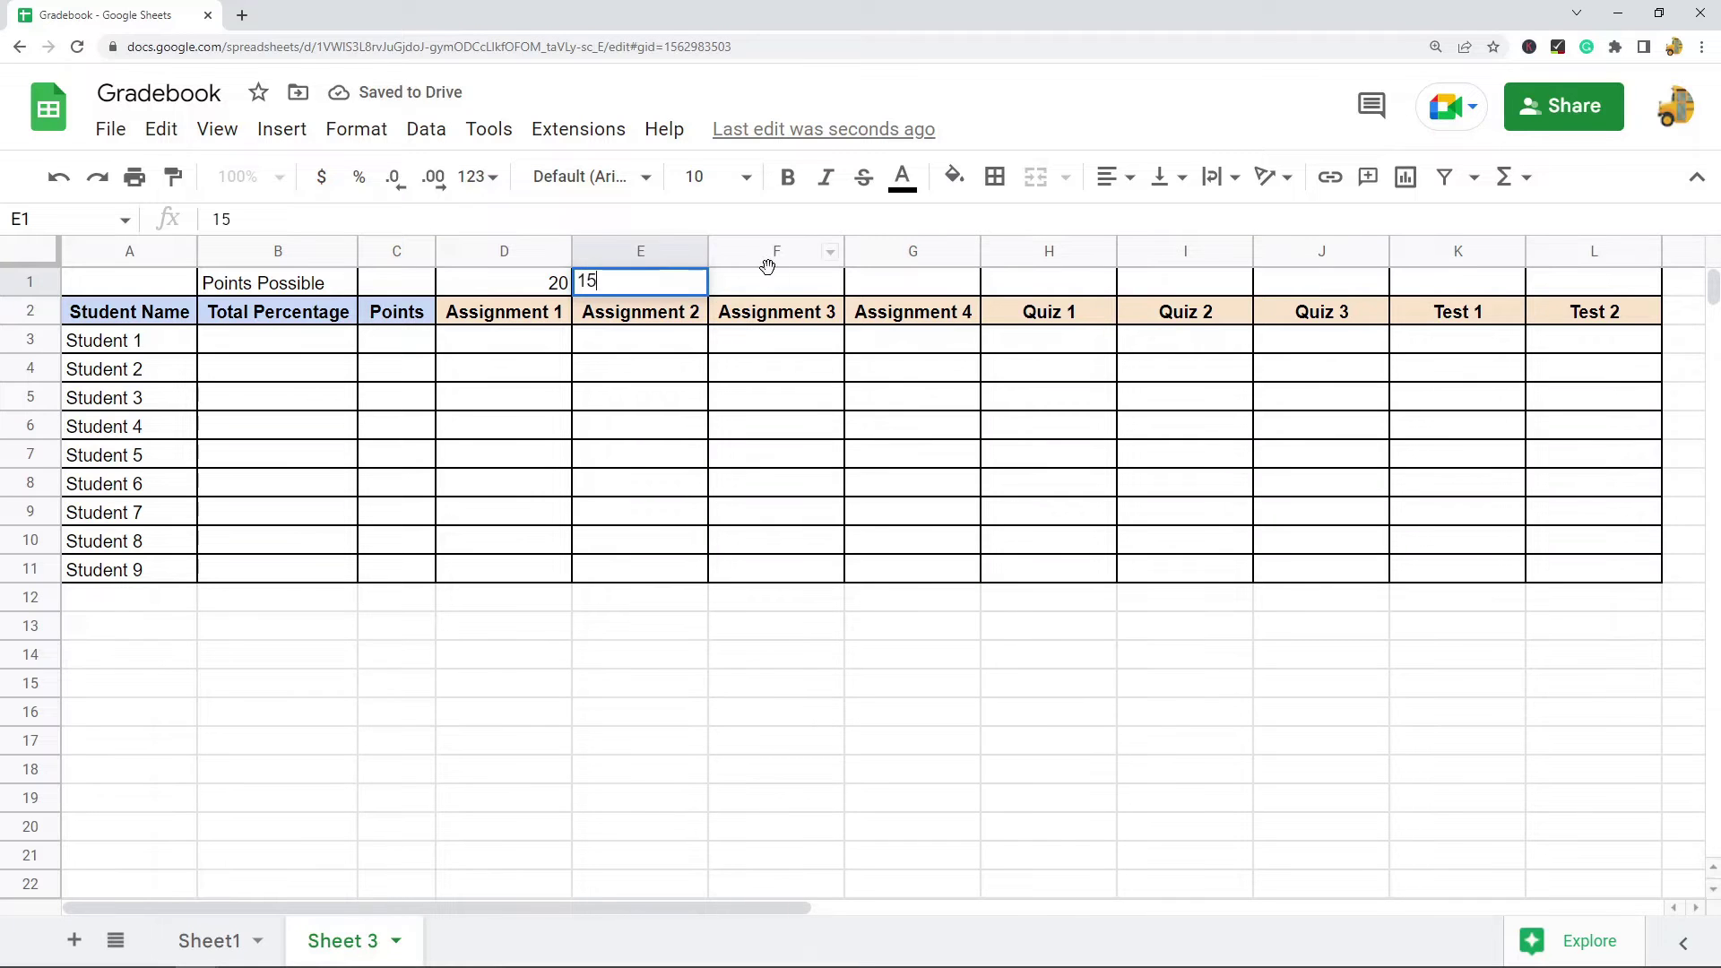
double_click(795, 287)
type("10")
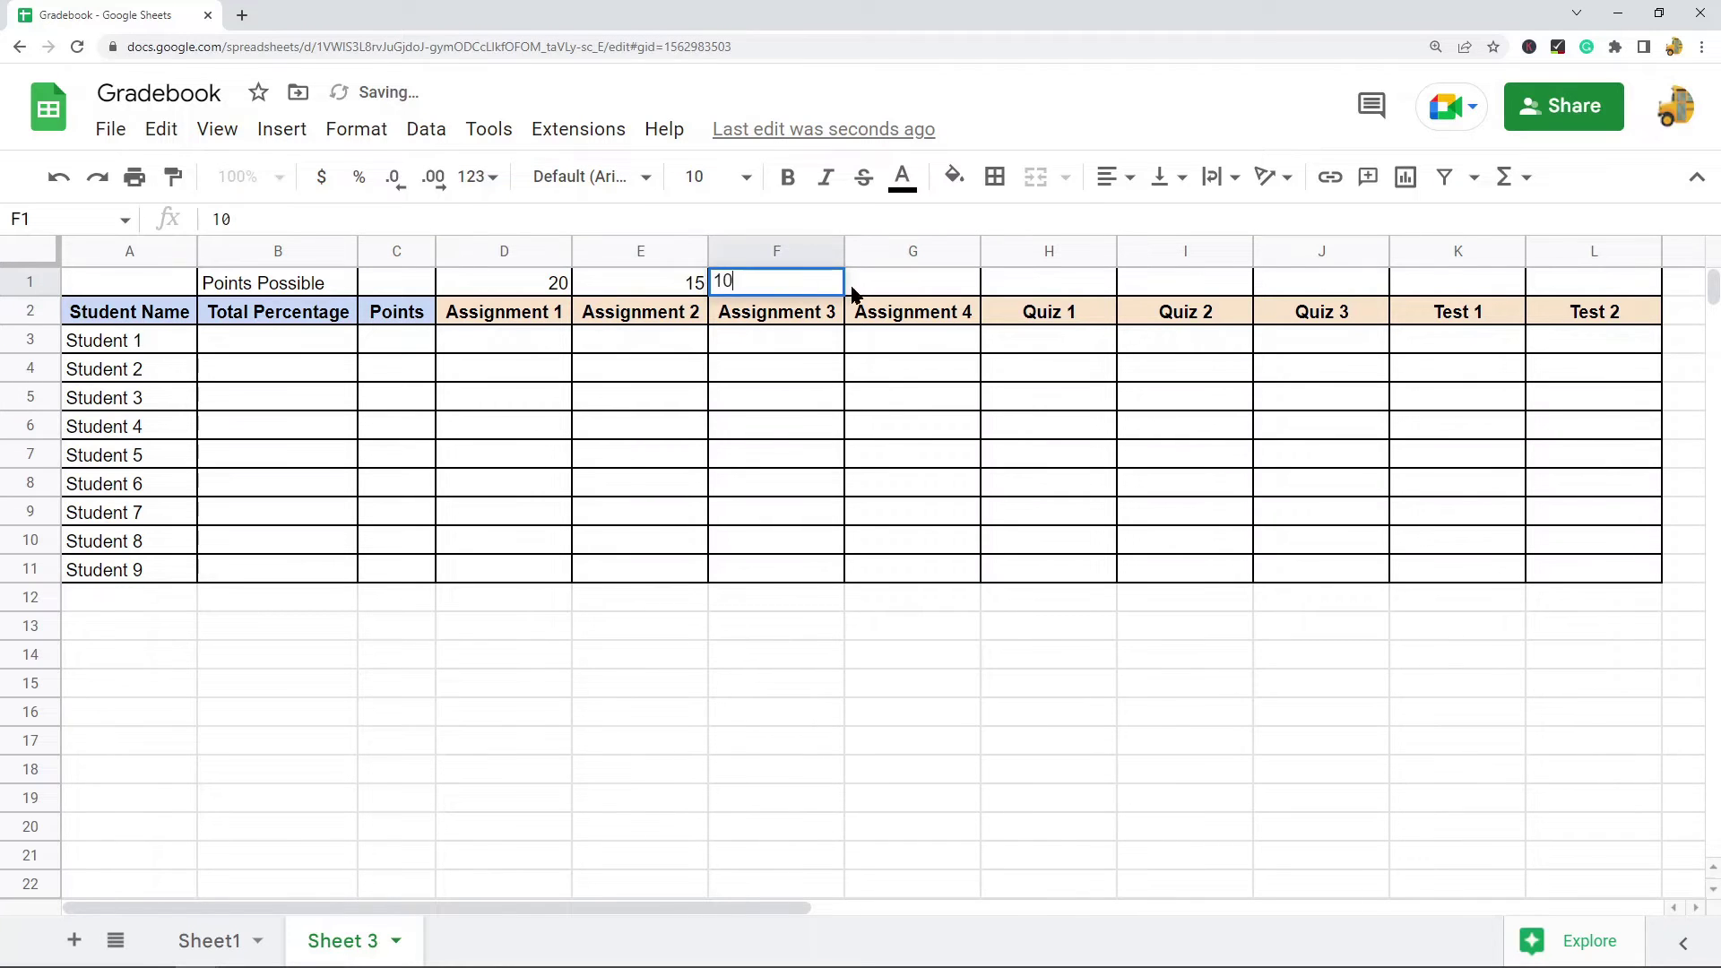
double_click(916, 283)
type("20")
Enter the possible points 10, 10 and 15 above Quizzes 1 to 3 in H1:J1.
double_click(1058, 285)
type("0")
double_click(1163, 281)
type("10")
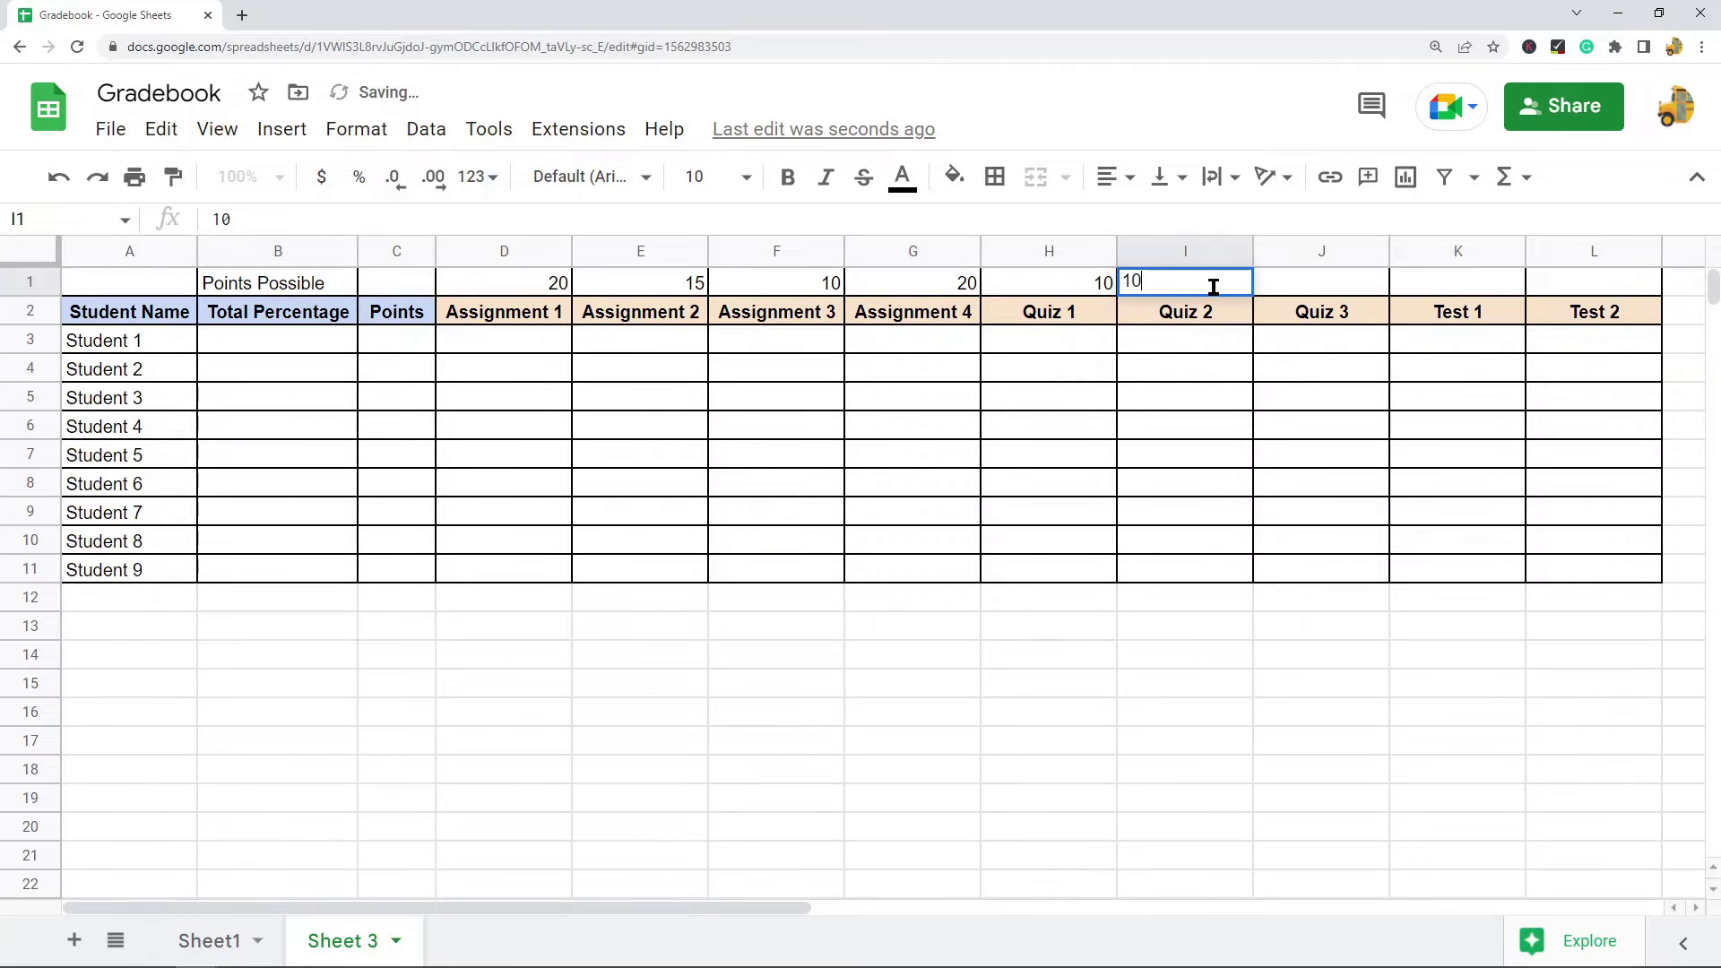
double_click(1301, 287)
type("15")
Enter 30 possible points above both Test 1 and Test 2 in K1:L1.
left_click(1425, 296)
type("30")
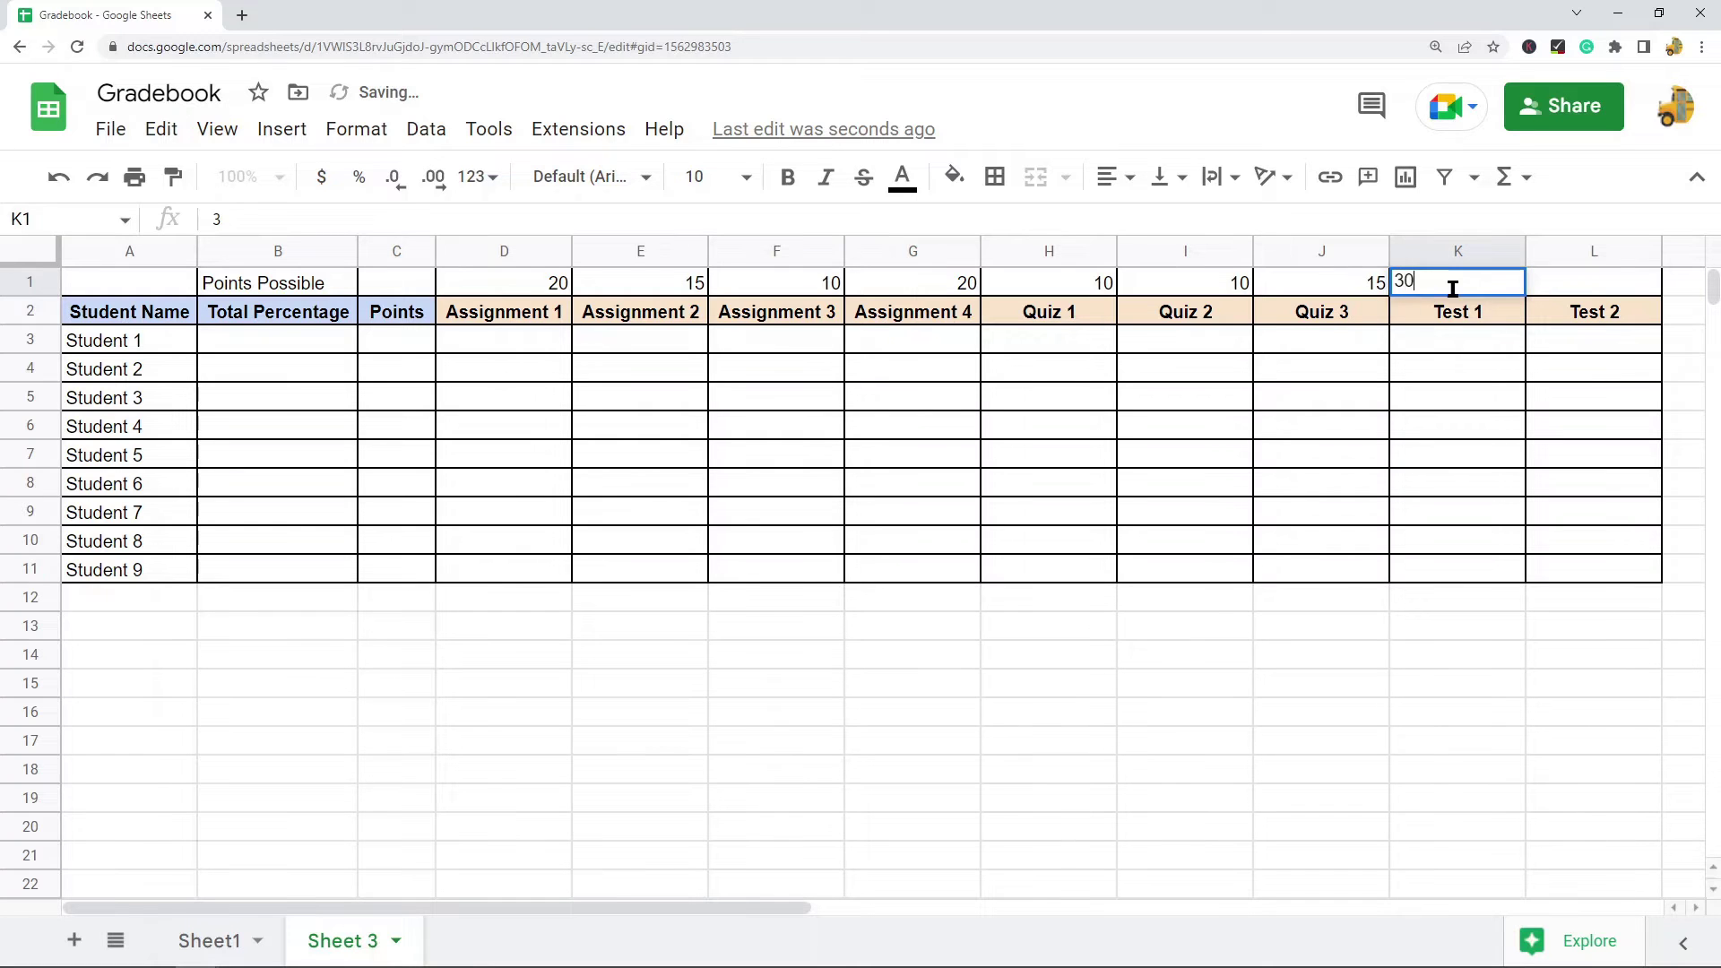
left_click(1550, 287)
type("30")
left_click(1359, 534)
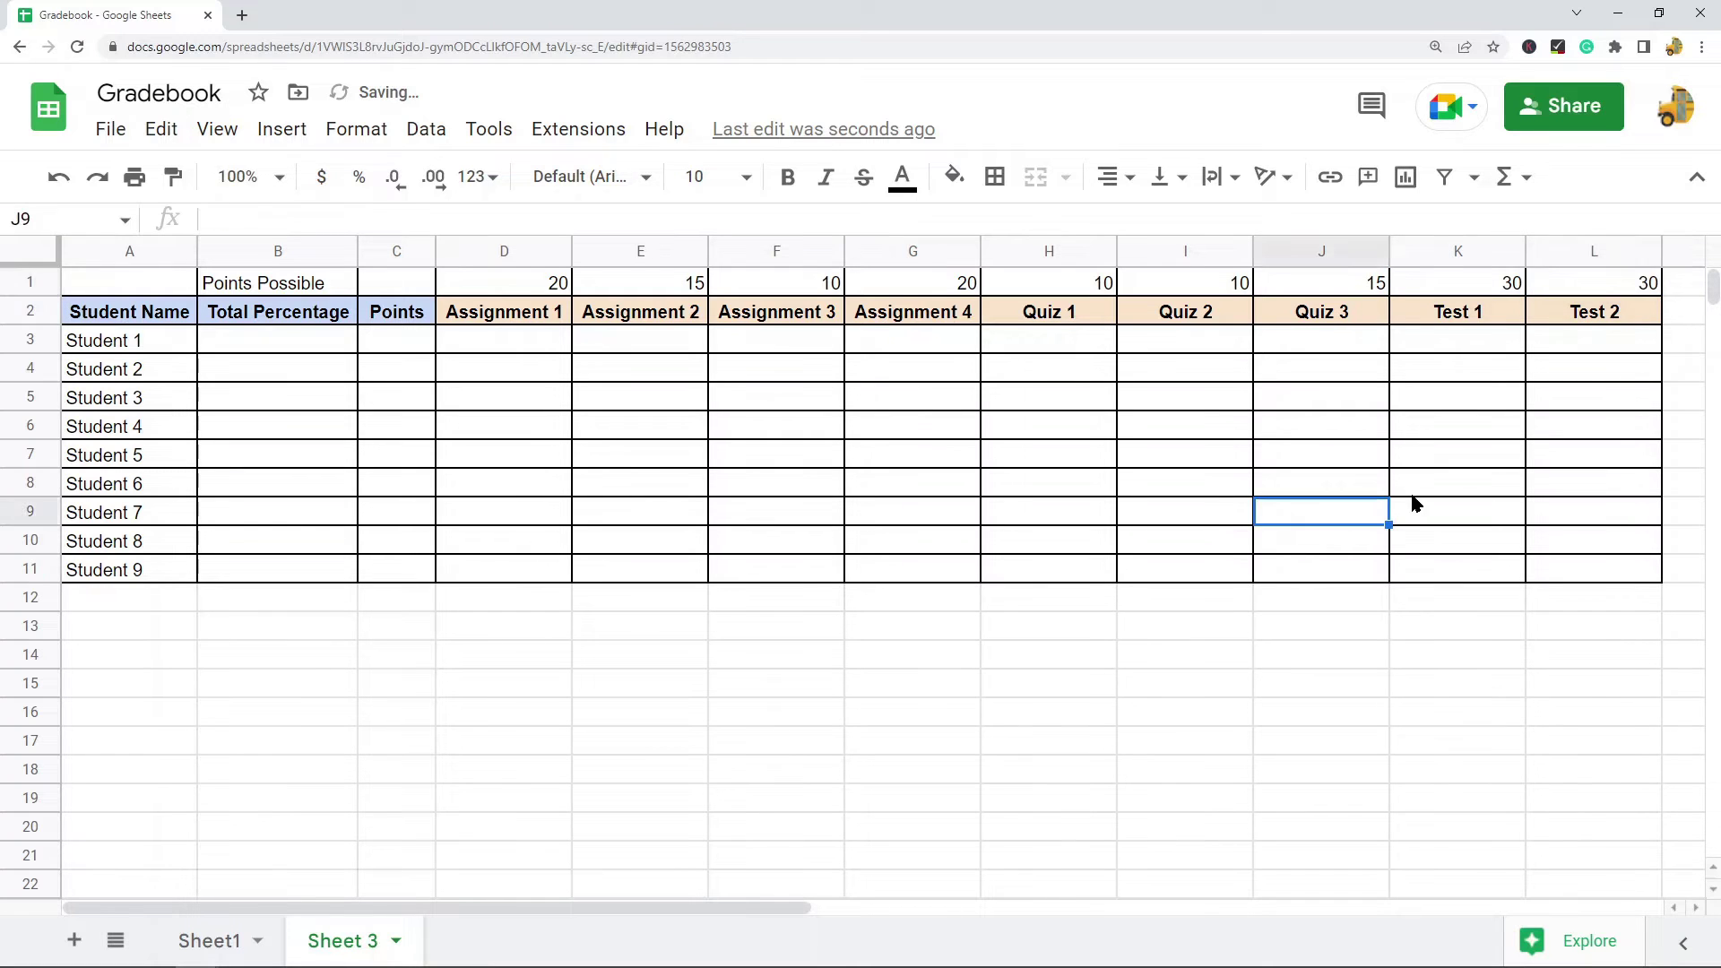
Center the possible points in D1:L1 horizontally.
left_click_drag(1644, 282, 511, 282)
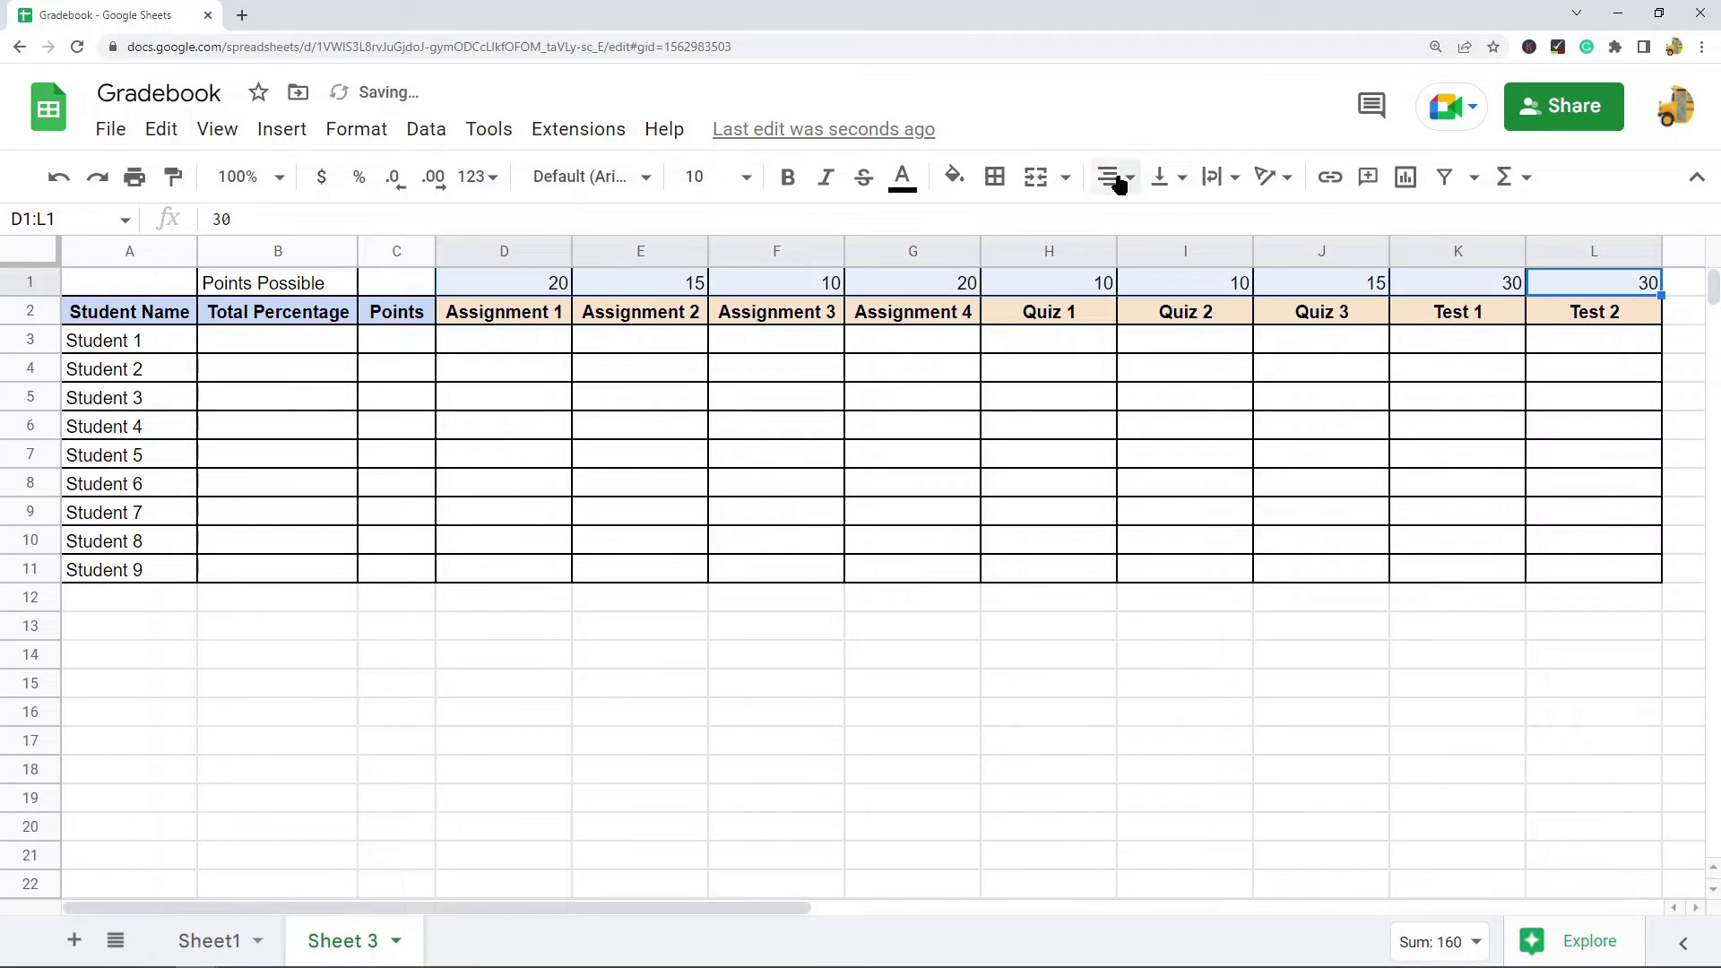
left_click(1131, 179)
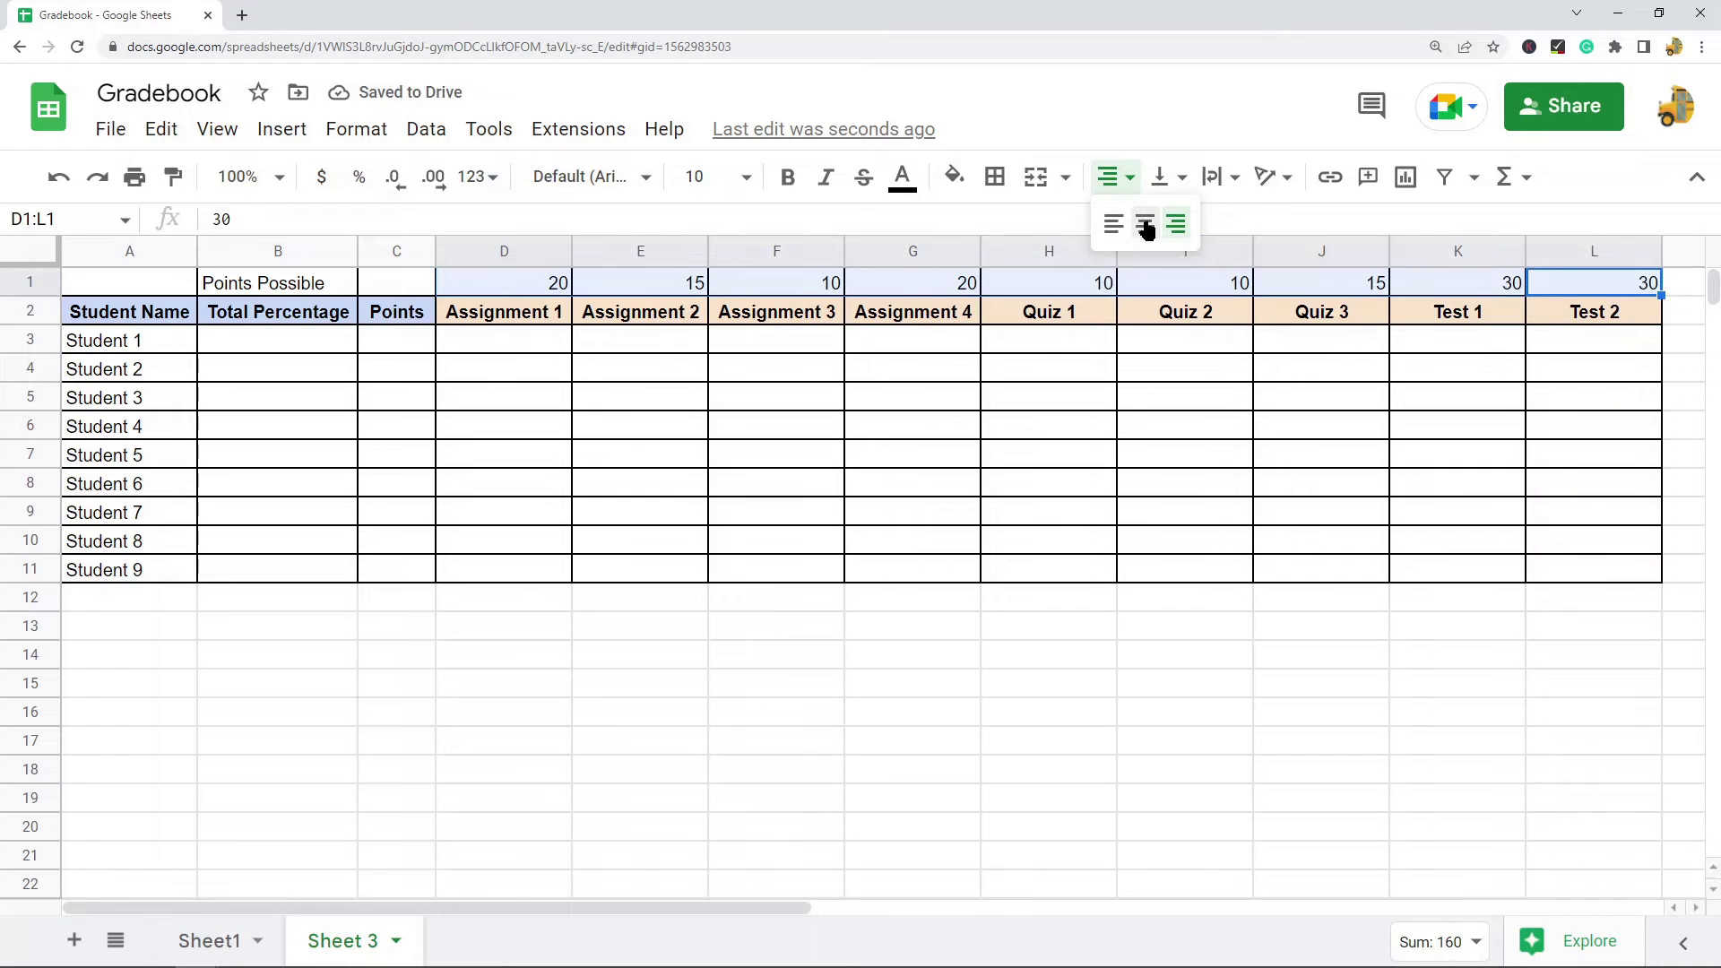
left_click(1145, 224)
left_click(701, 475)
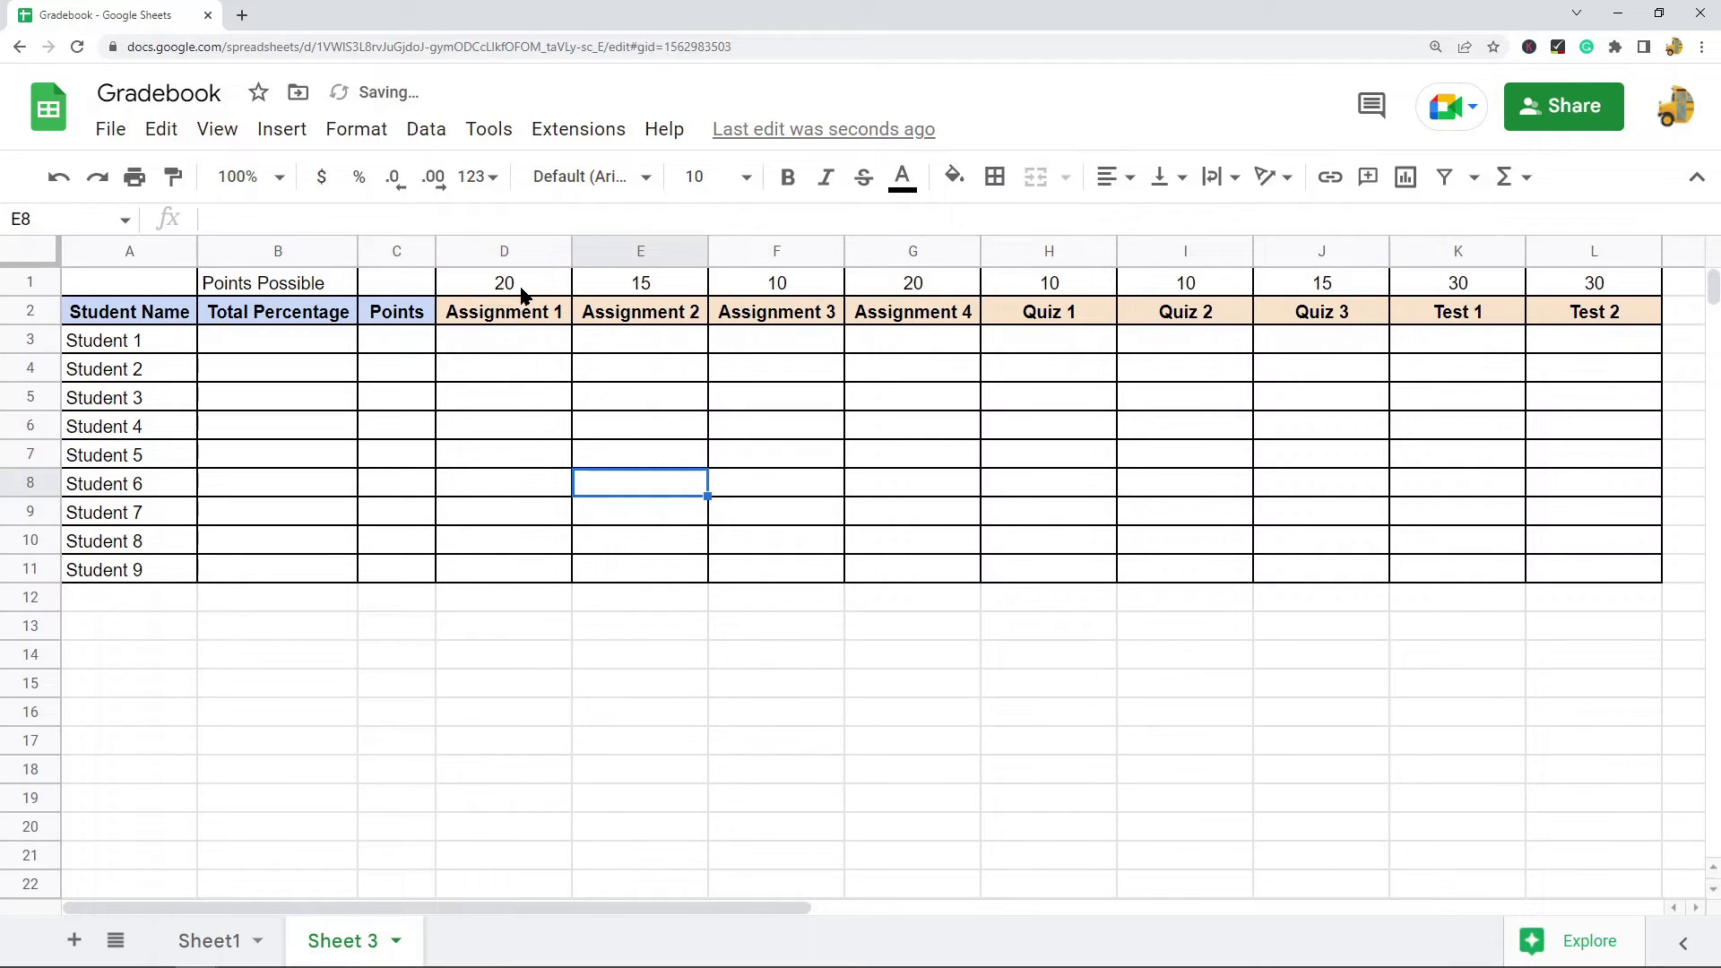
left_click(525, 292)
left_click(532, 320)
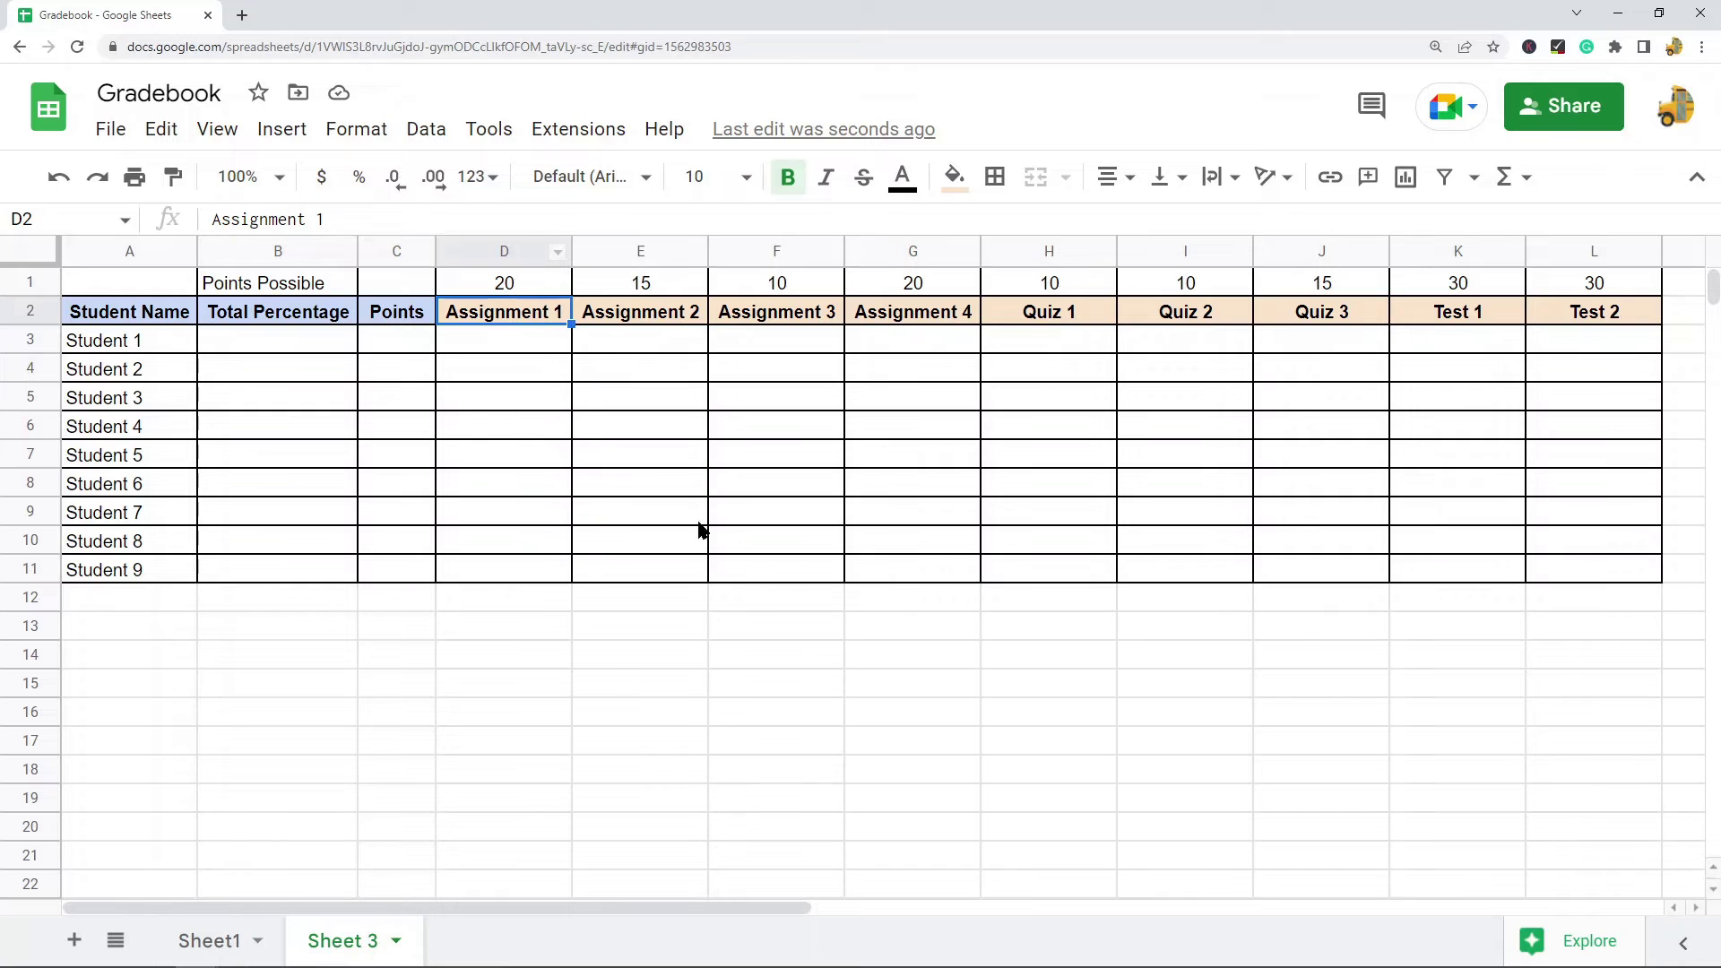
left_click(513, 346)
left_click(630, 343)
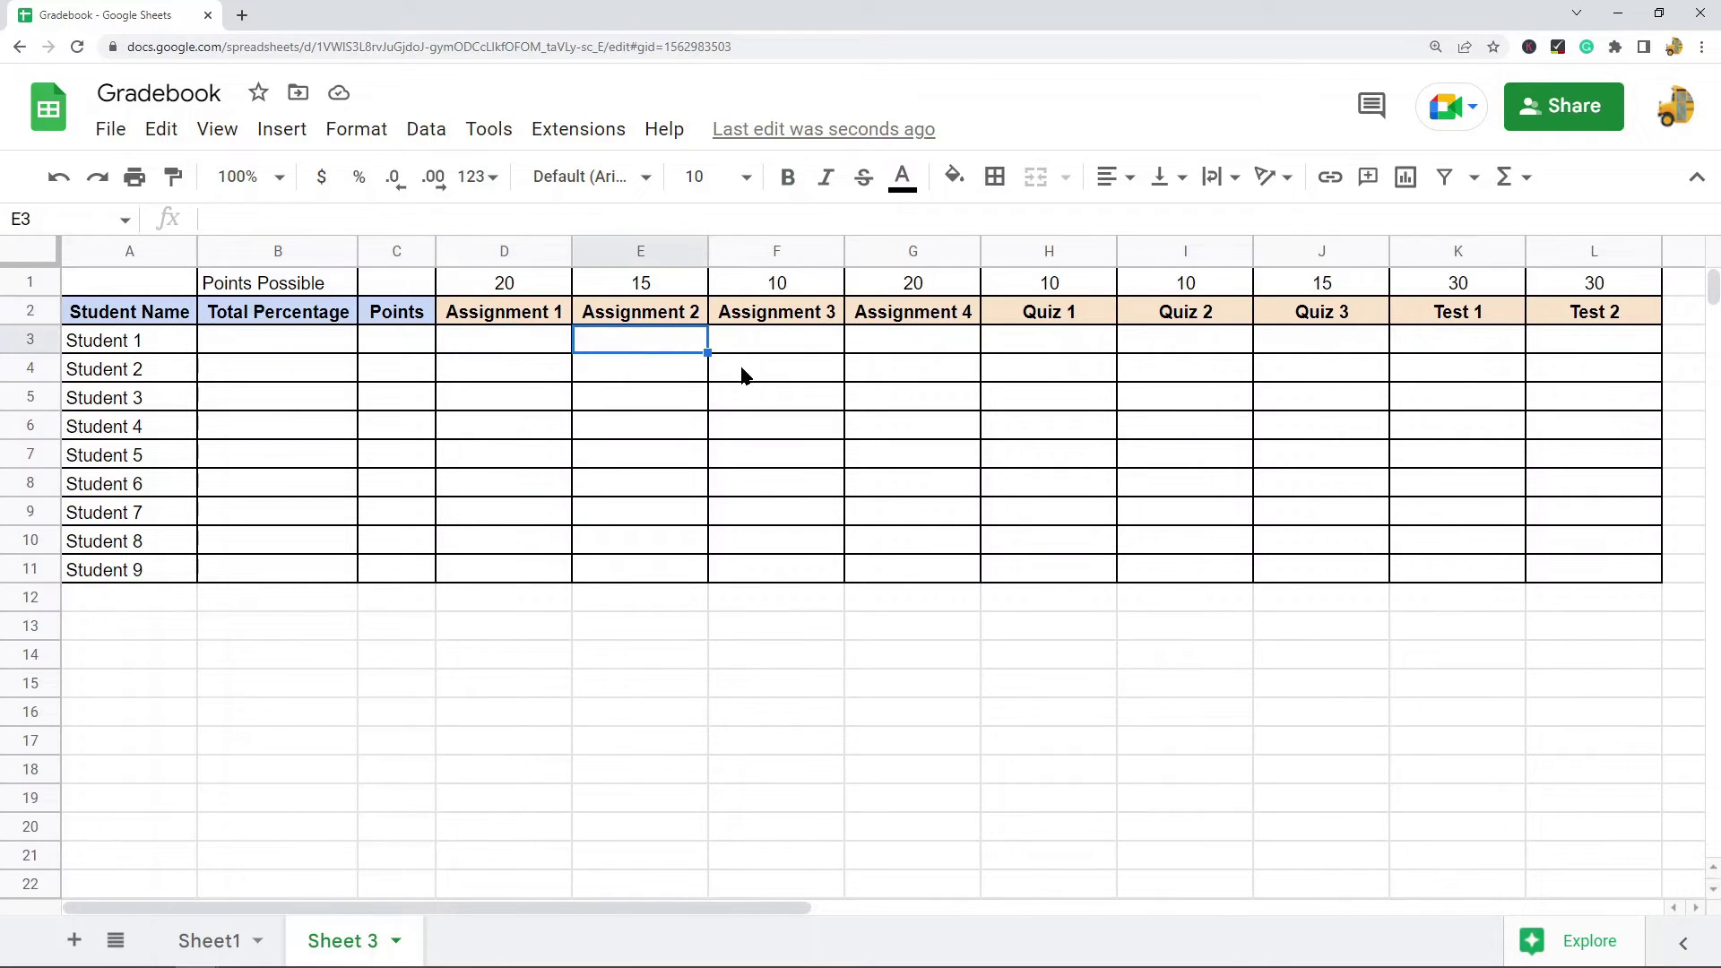
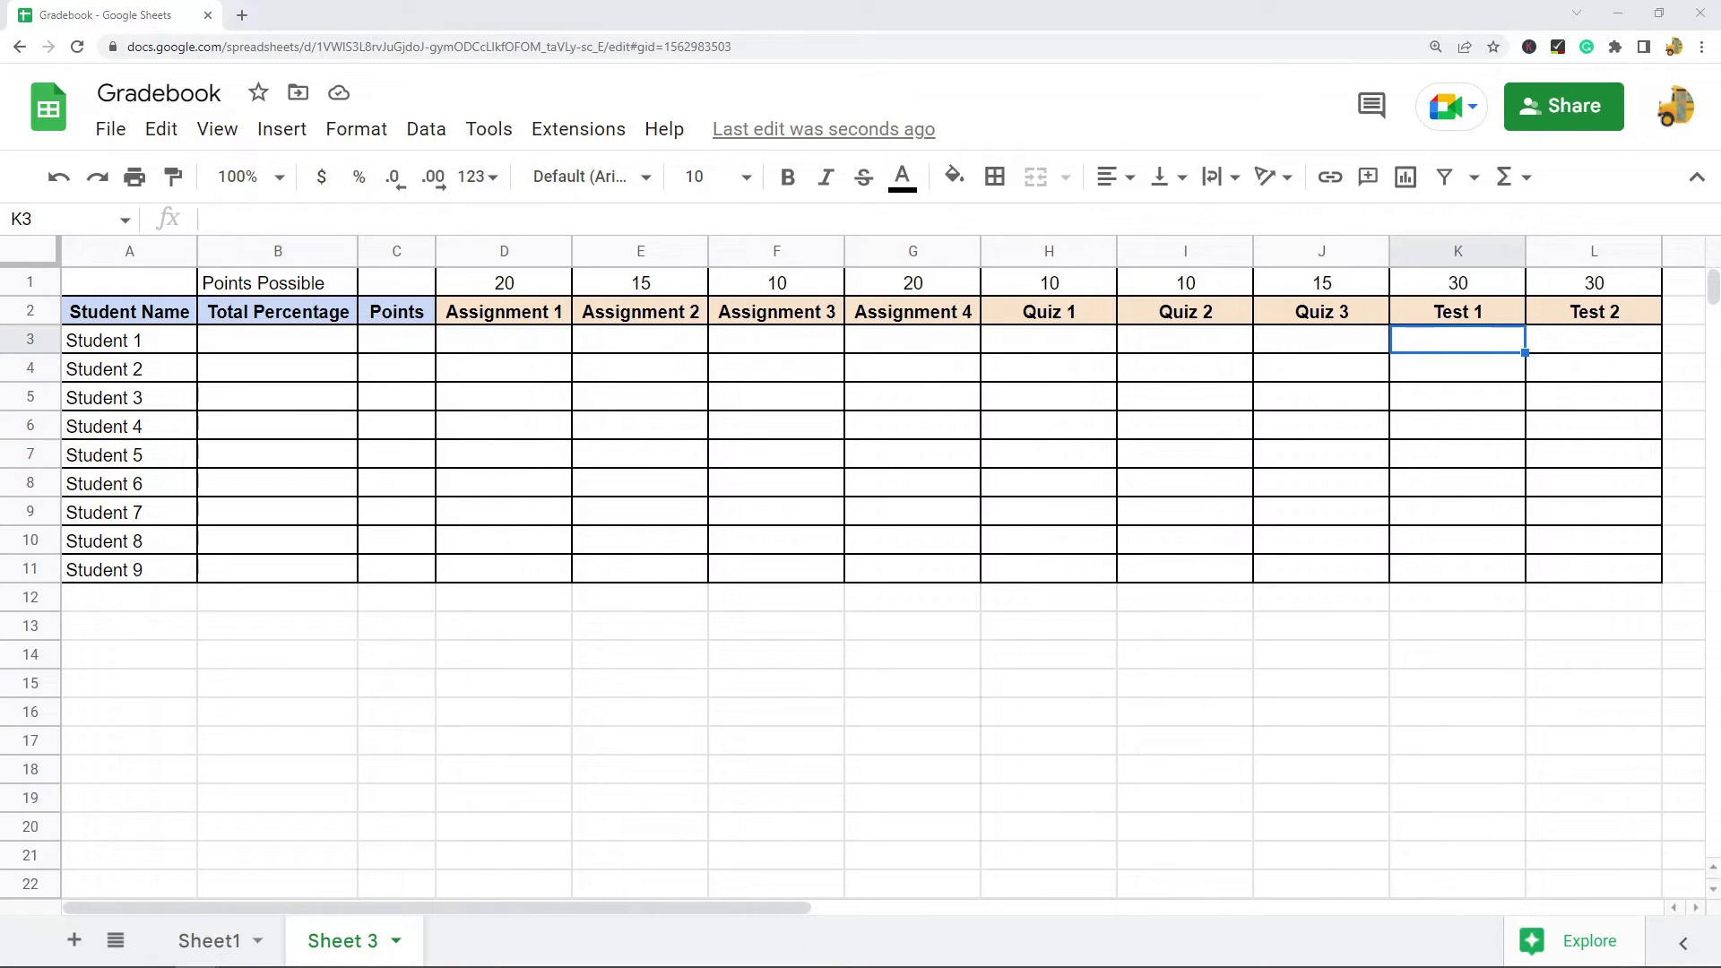
Paste the copied block of scores starting at D3 to fill D3:L9 for Students 1 to 7.
left_click(529, 346)
left_click(554, 442)
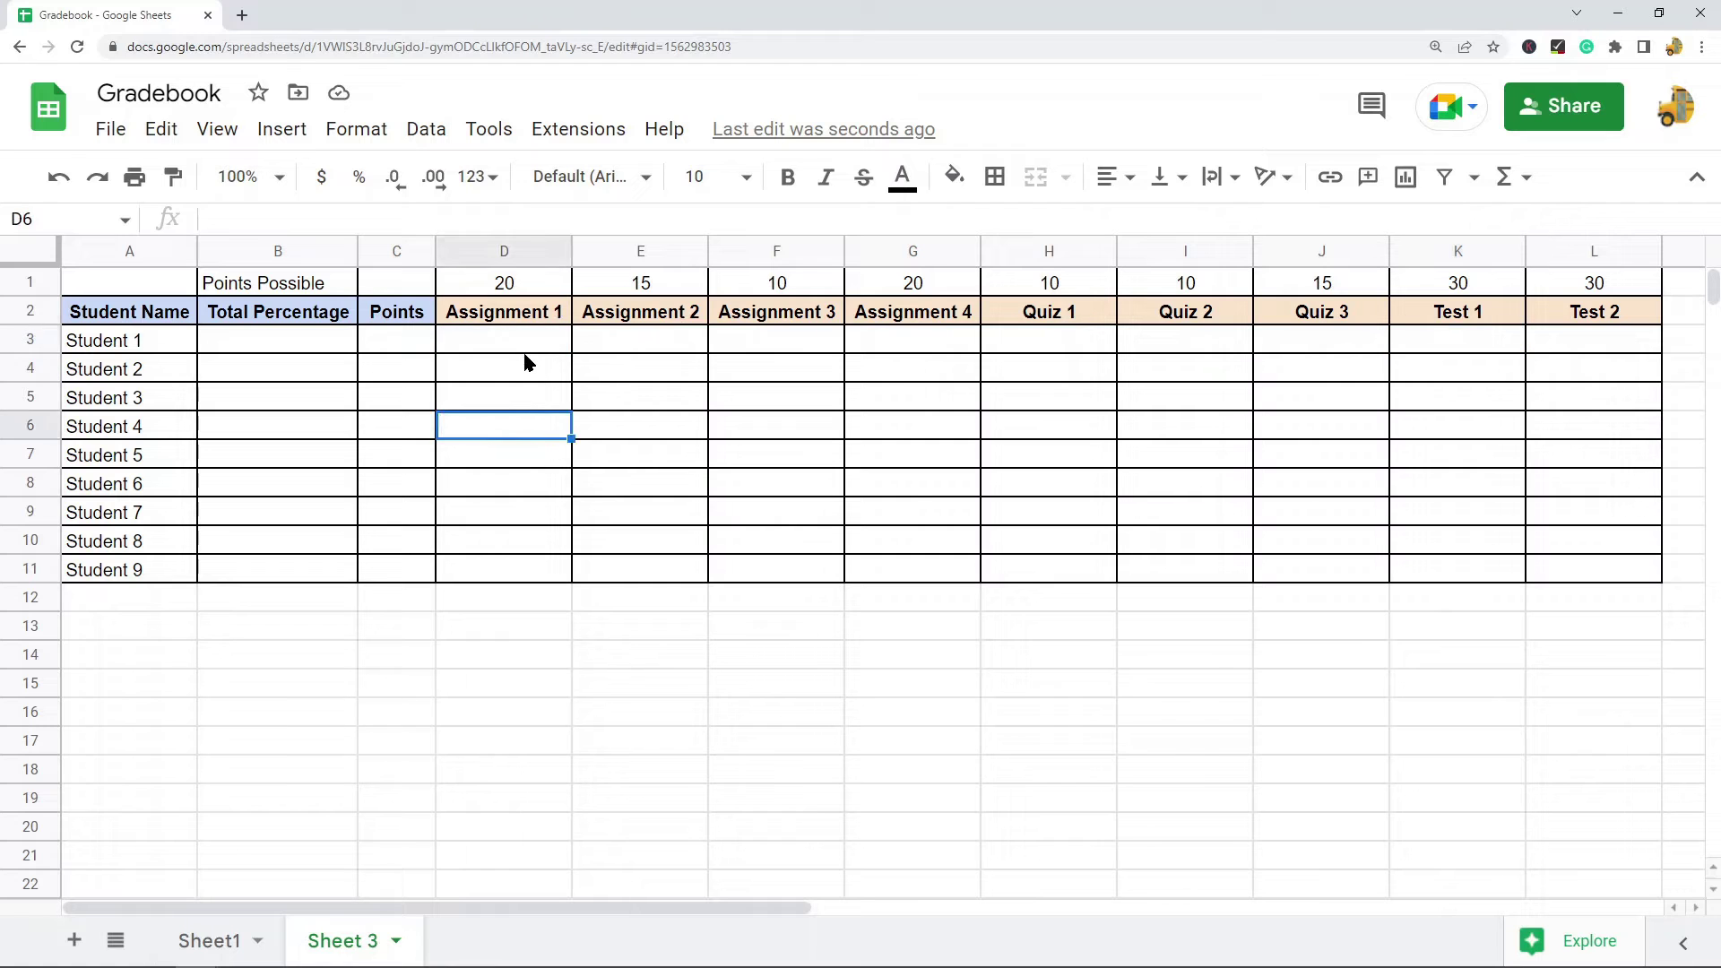
left_click(525, 349)
key("ctrl+v")
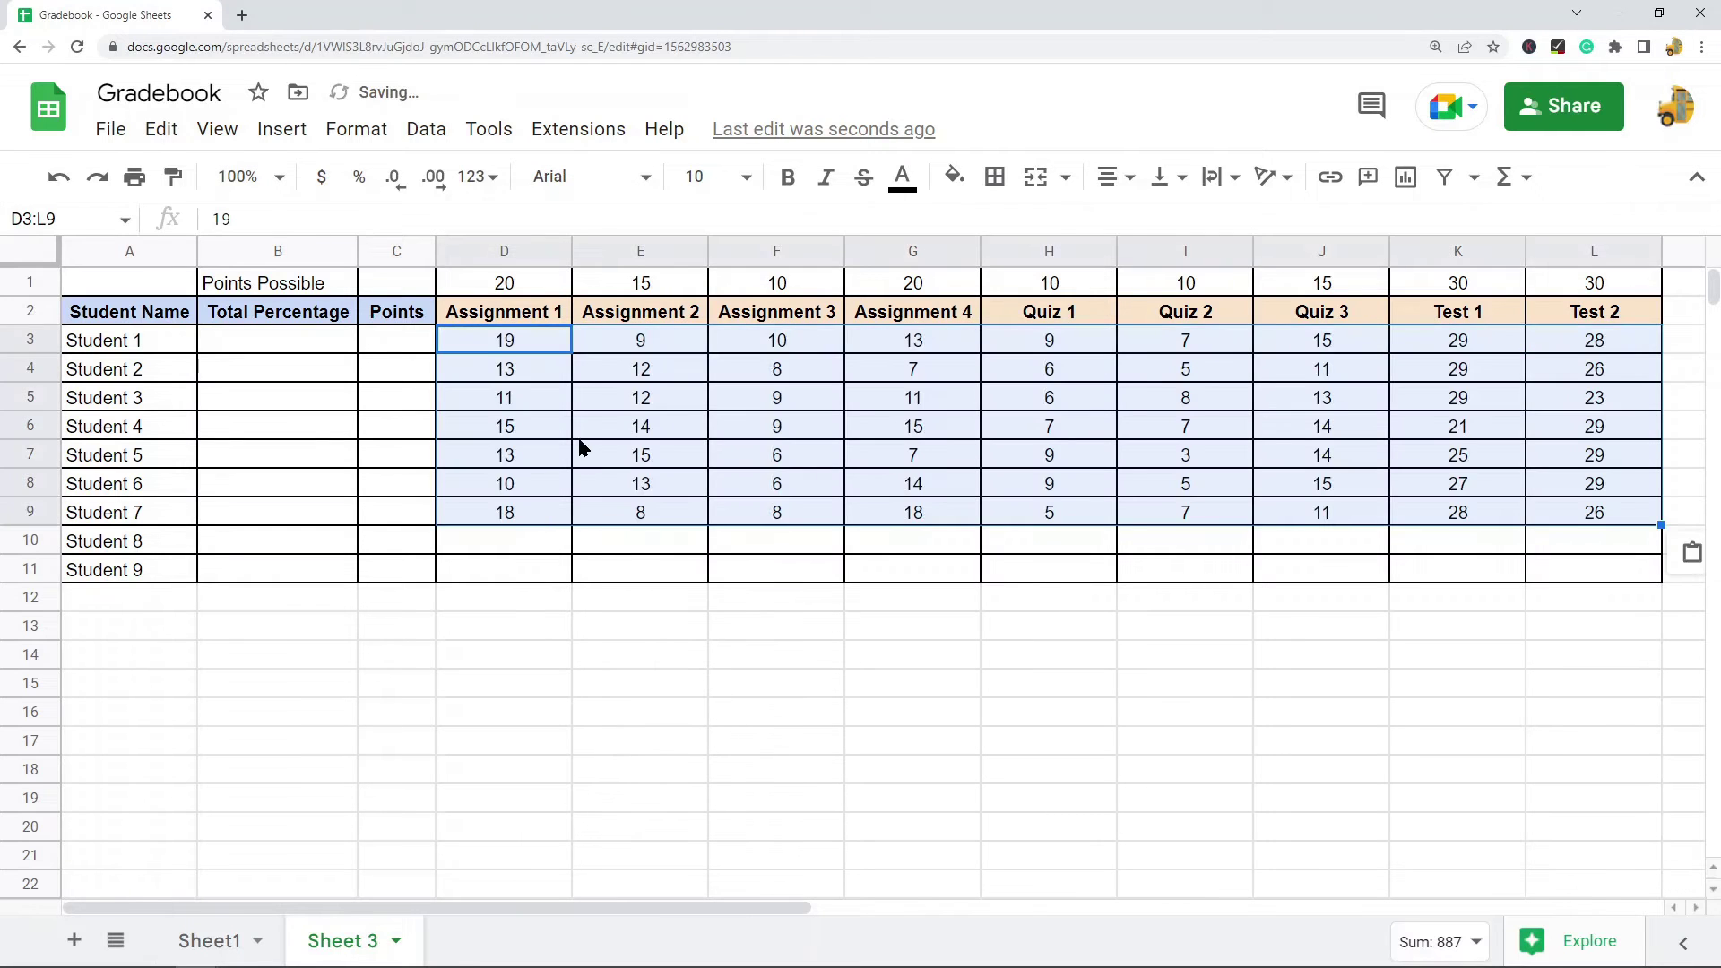
Copy Student 6's scores in D8:L8 into the rows of Students 8 and 9, D10:L11.
left_click_drag(510, 491, 1555, 493)
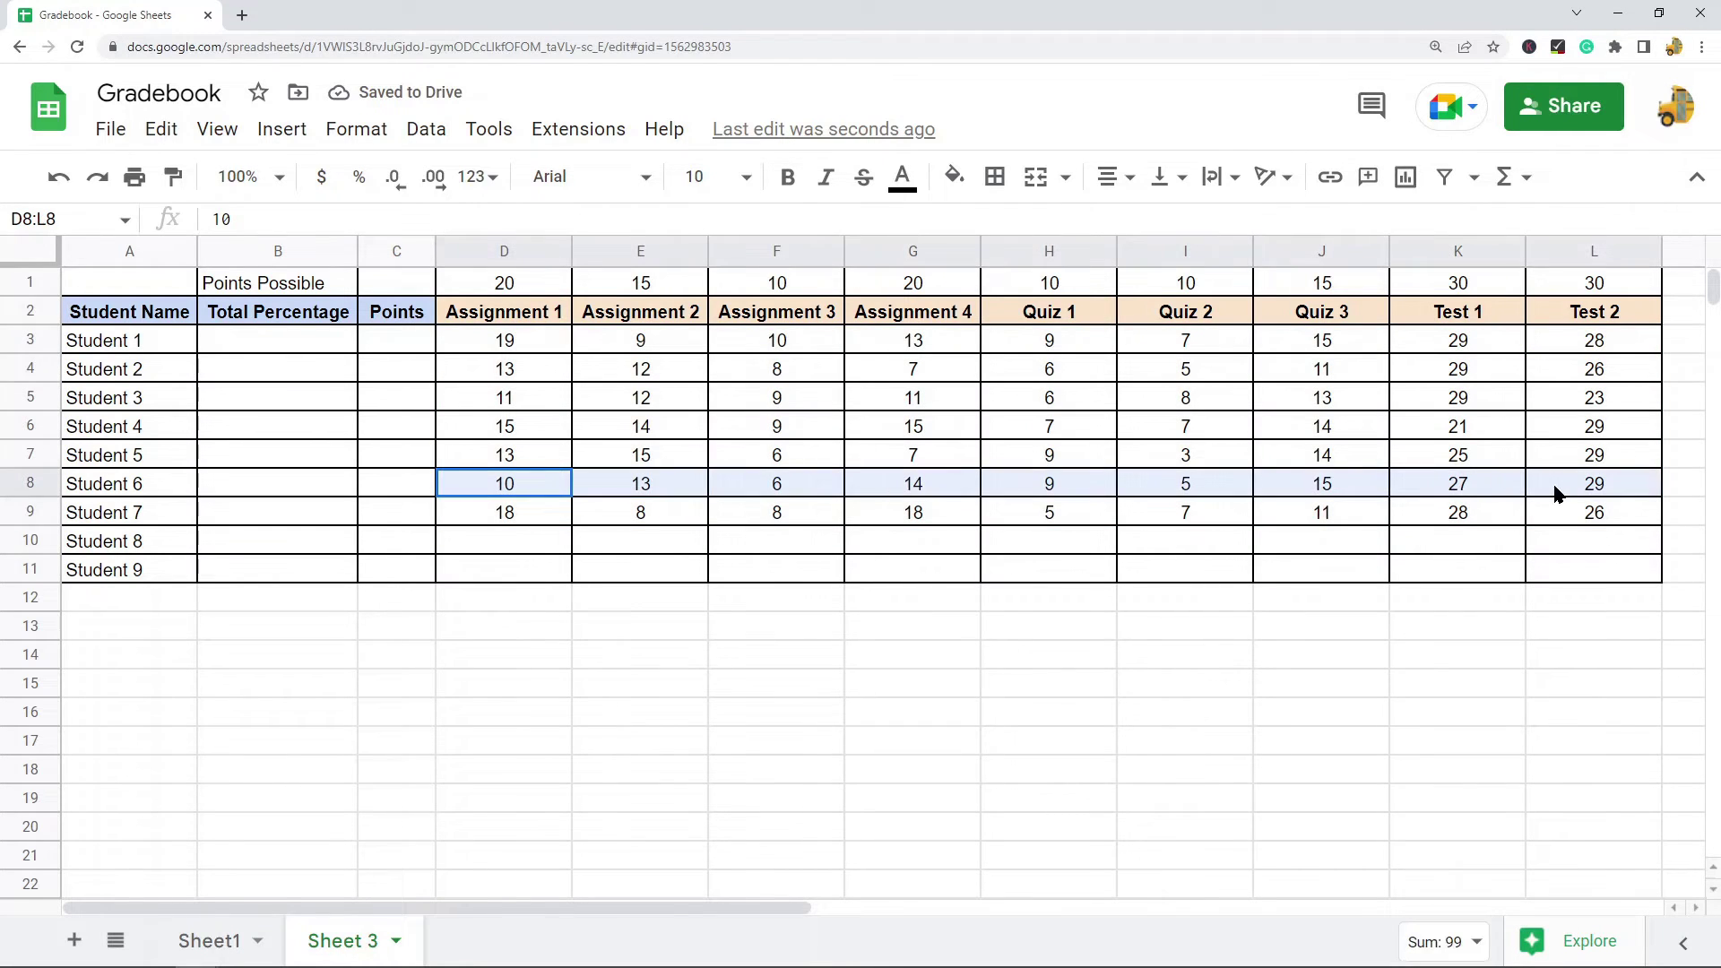
key("ctrl+c")
left_click_drag(536, 542, 549, 566)
key("ctrl+v")
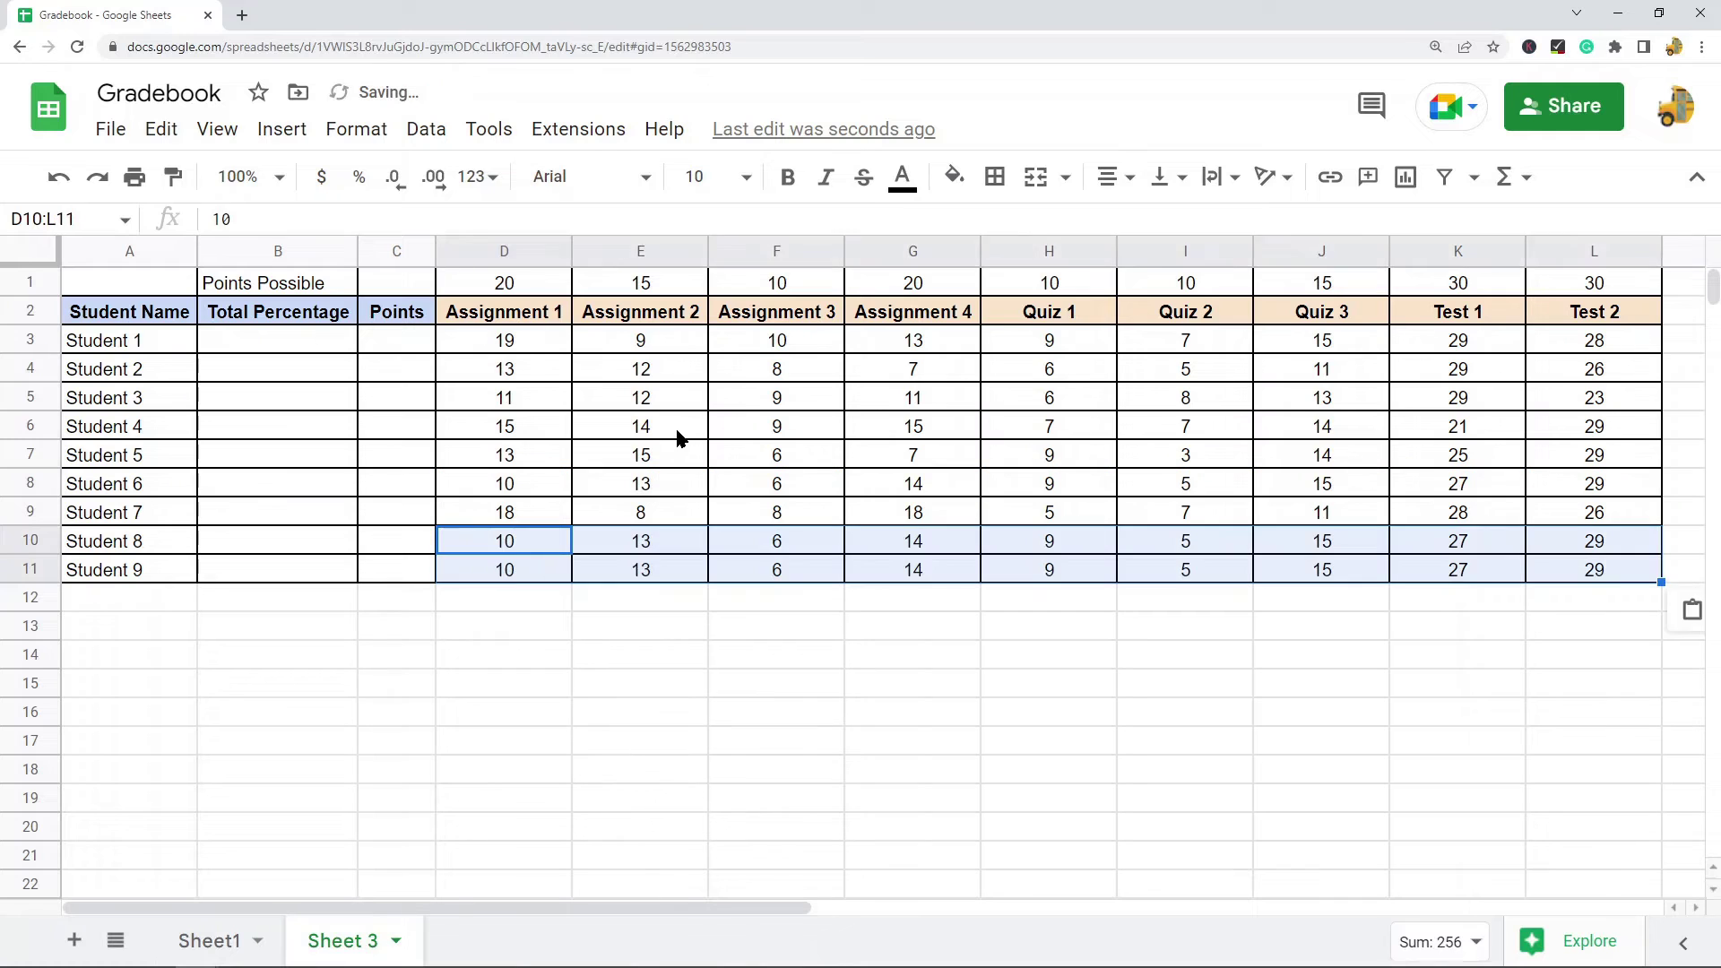
Compare Student 1's assignment, quiz and test scores in row 3 with the possible points in row 1.
left_click(677, 437)
left_click(551, 350)
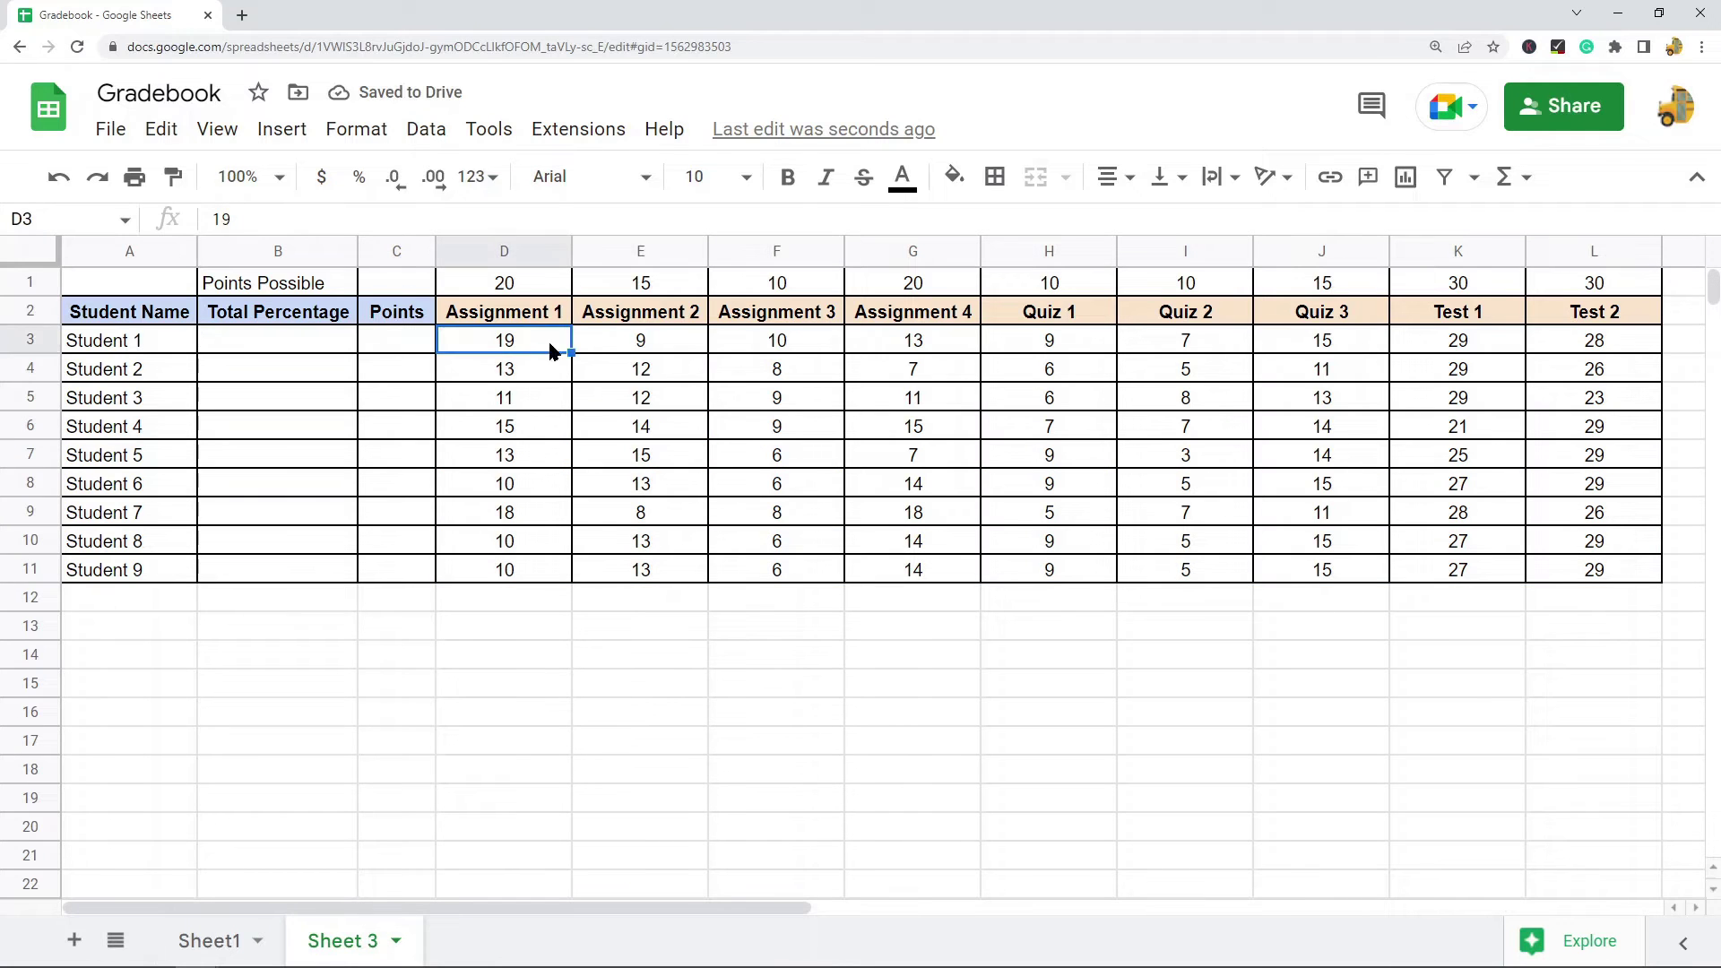
left_click(599, 350)
left_click(635, 288)
left_click(762, 336)
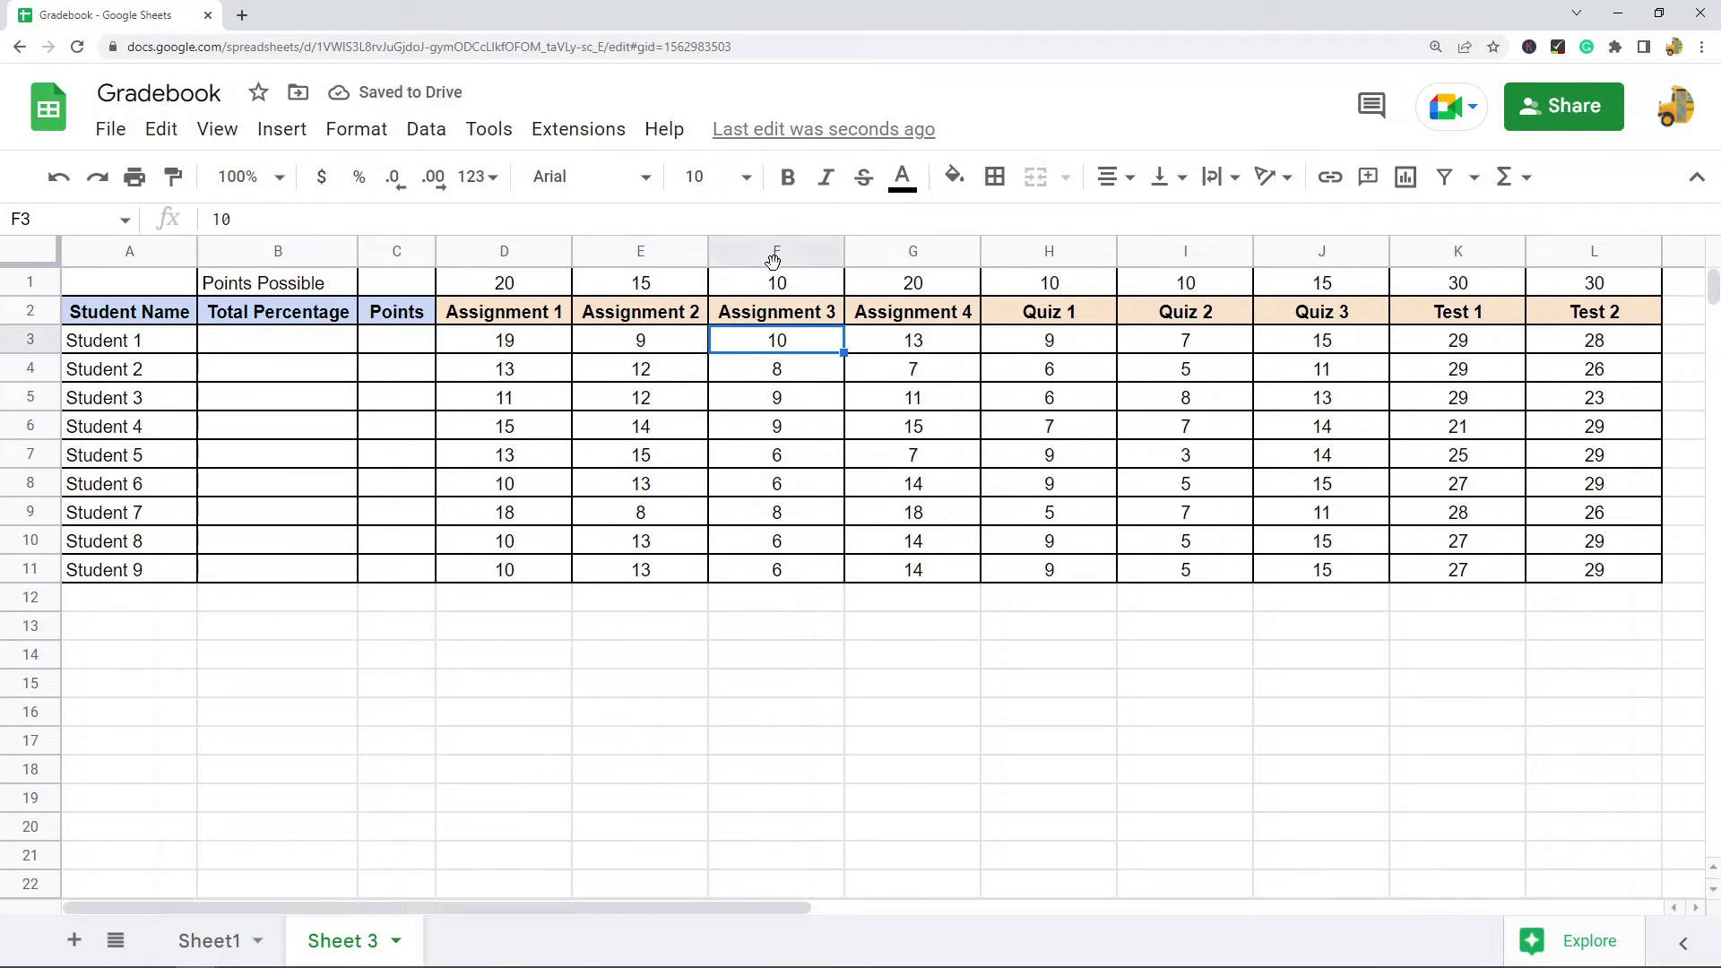
left_click(789, 285)
left_click(906, 337)
left_click(1098, 341)
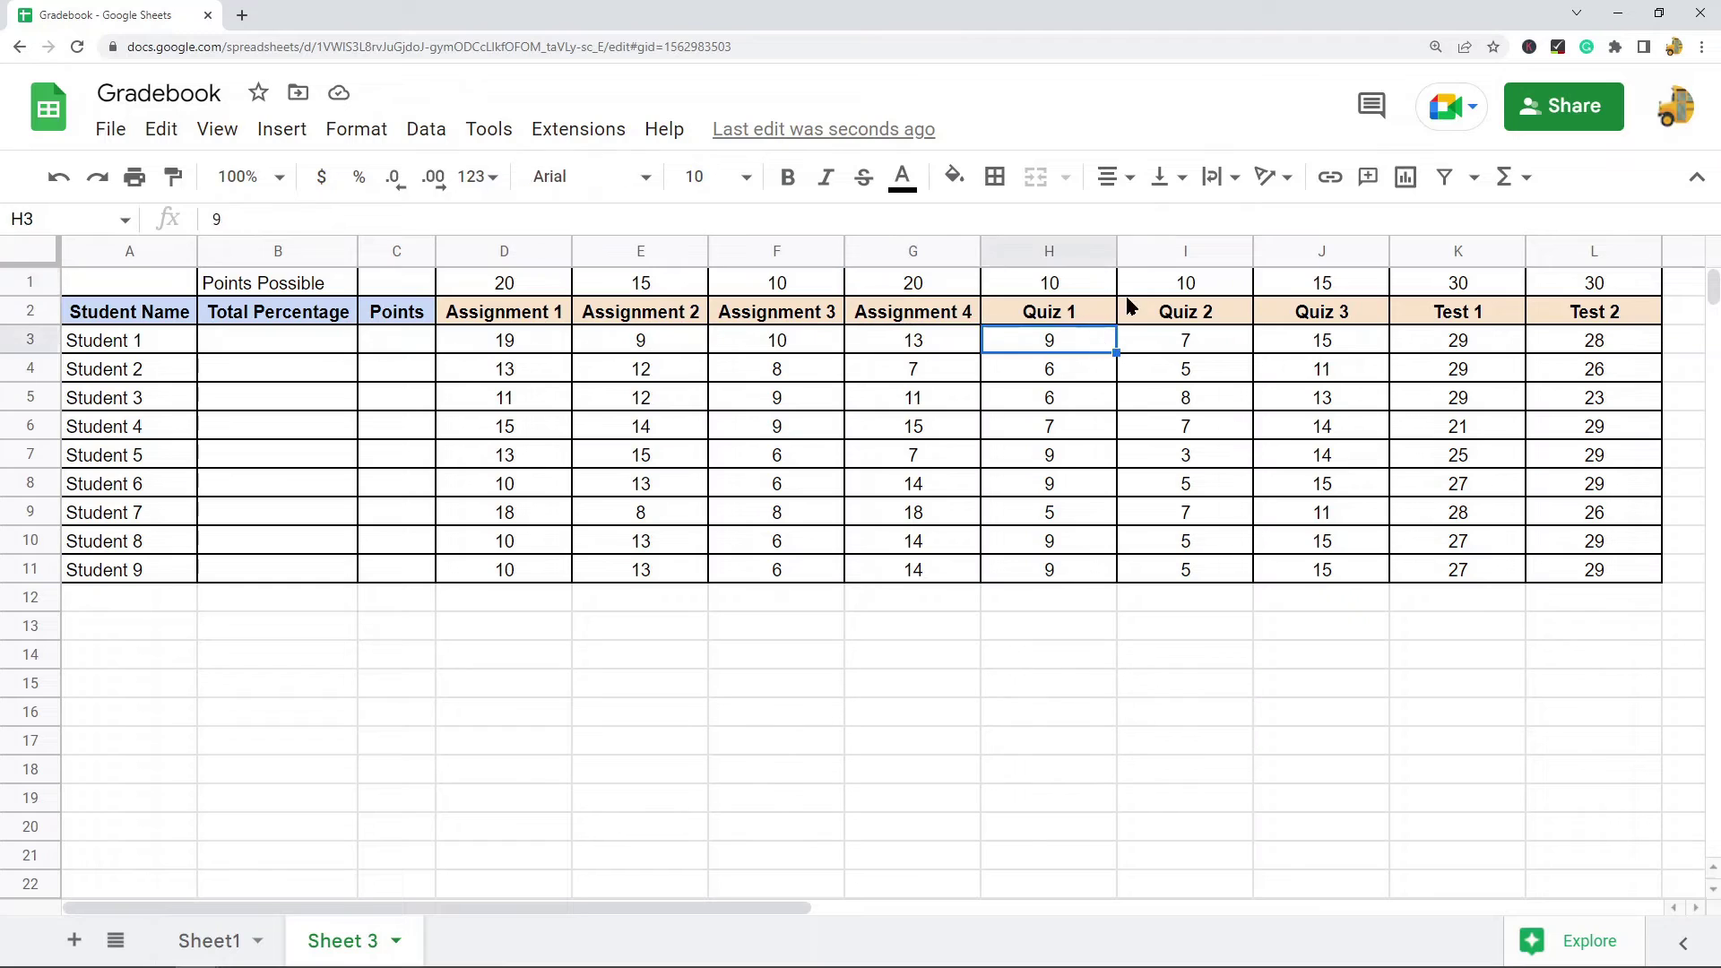
left_click(1099, 281)
left_click(1423, 347)
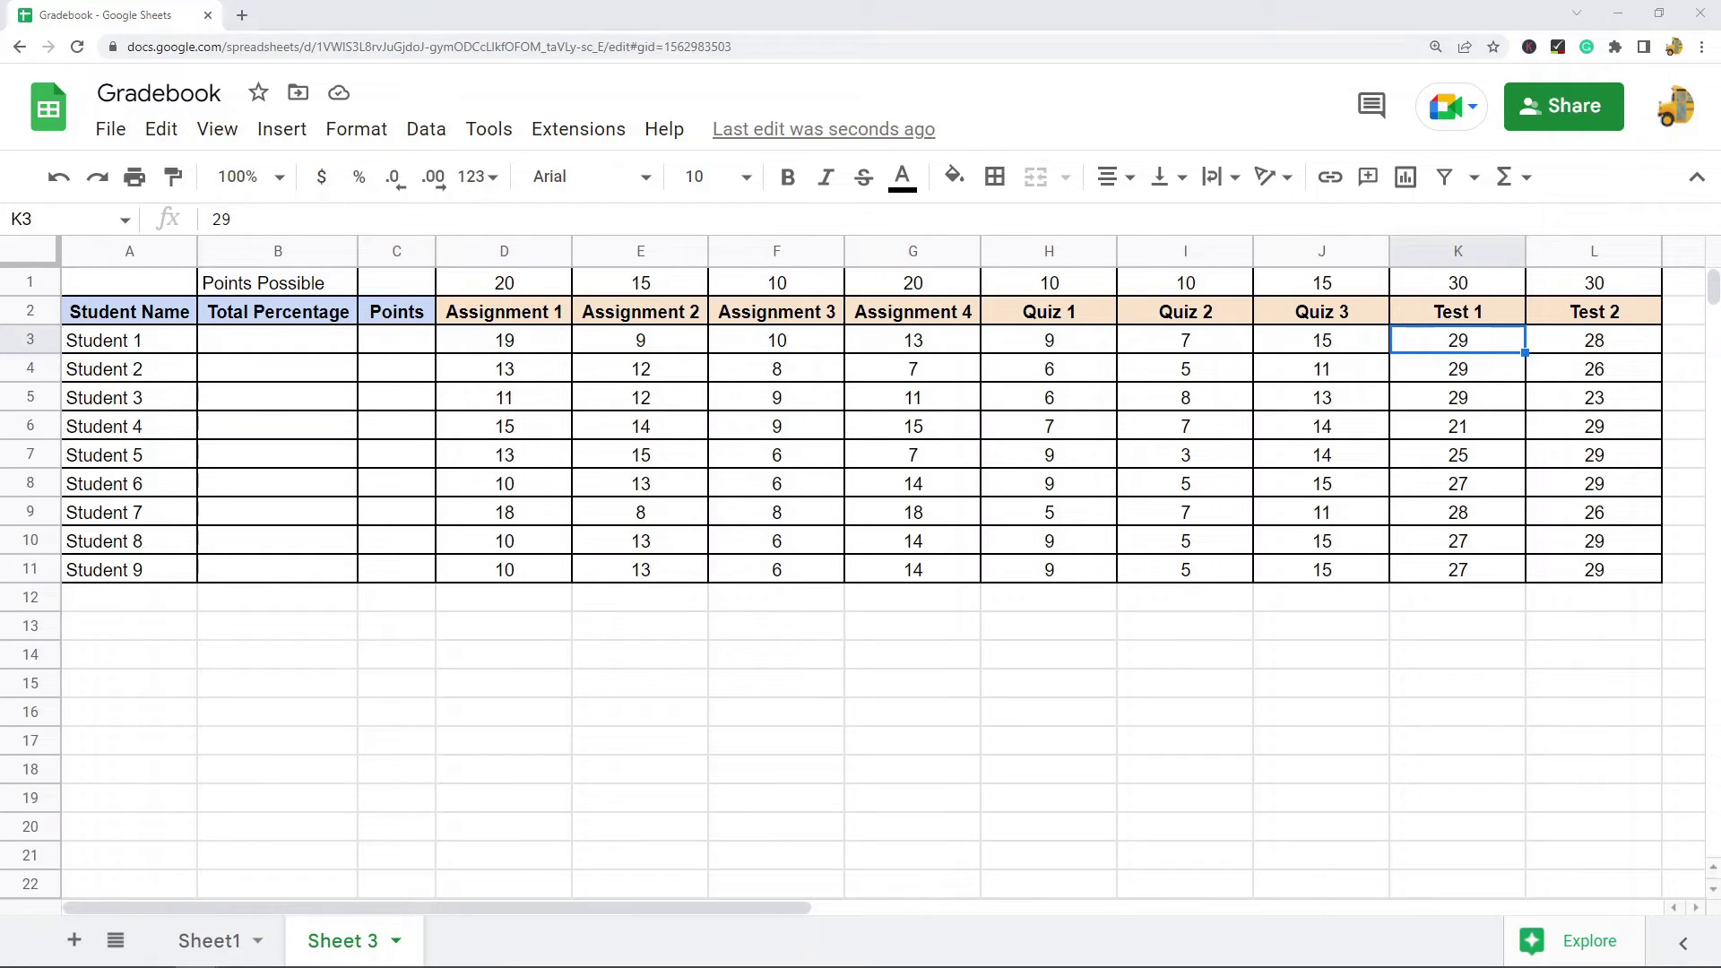
Start a SUM formula in C1 over the possible points in D1:L1.
left_click(242, 340)
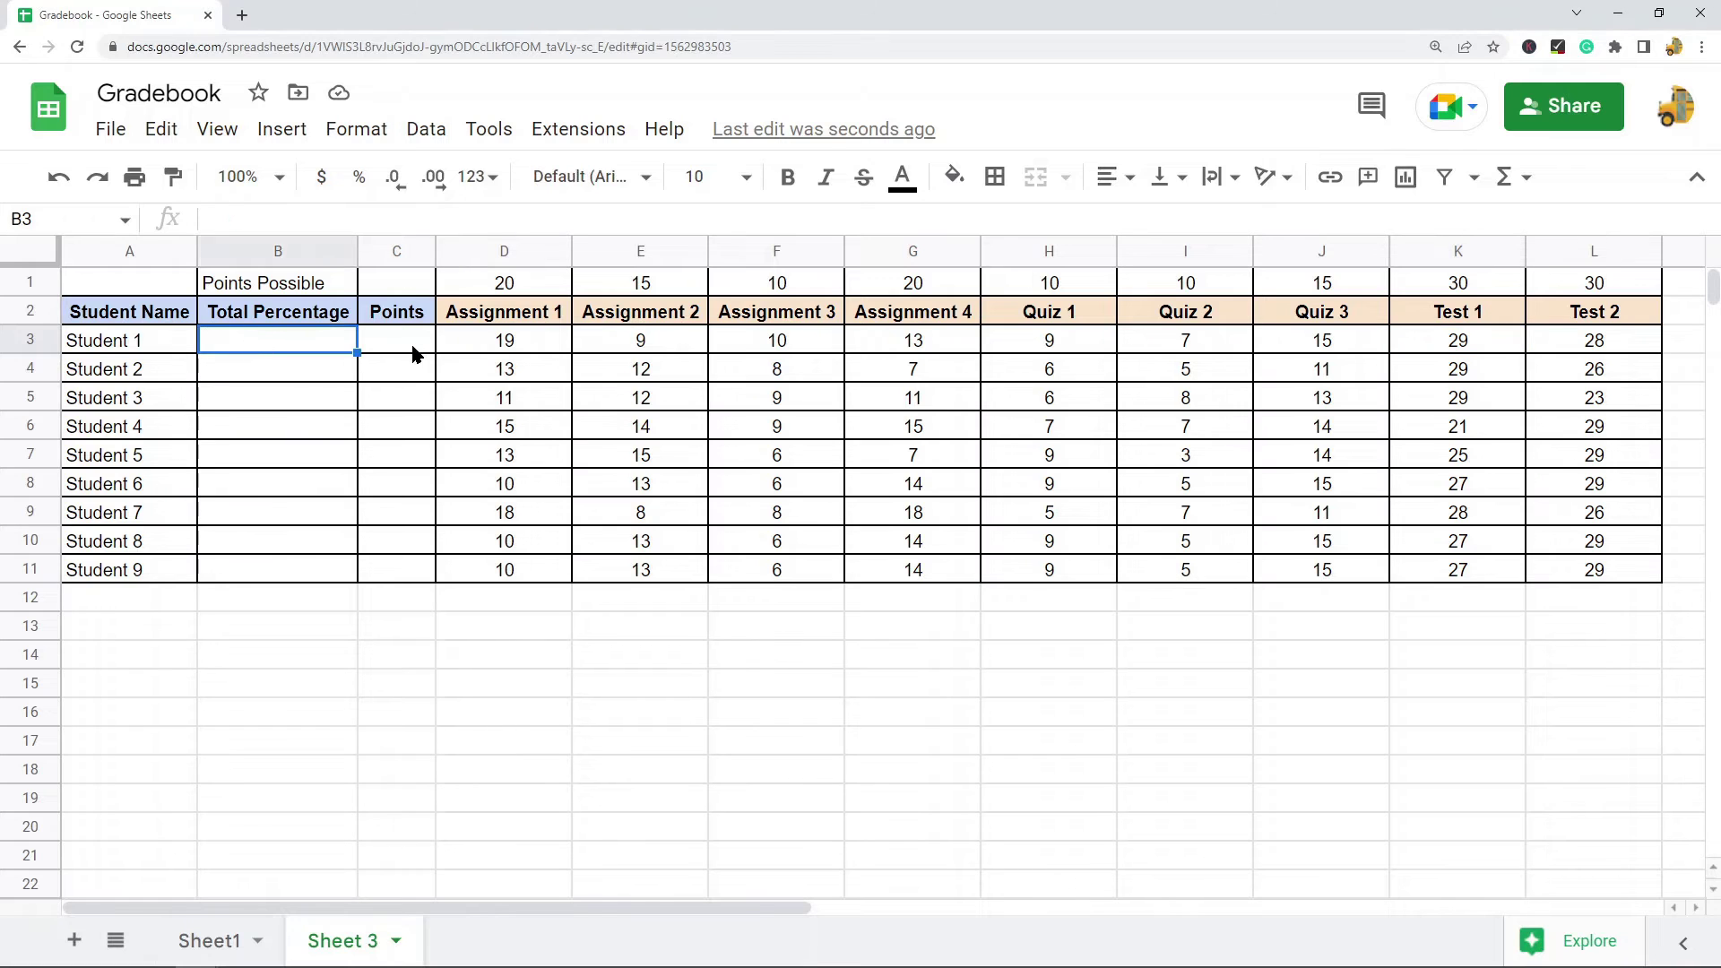
left_click(415, 285)
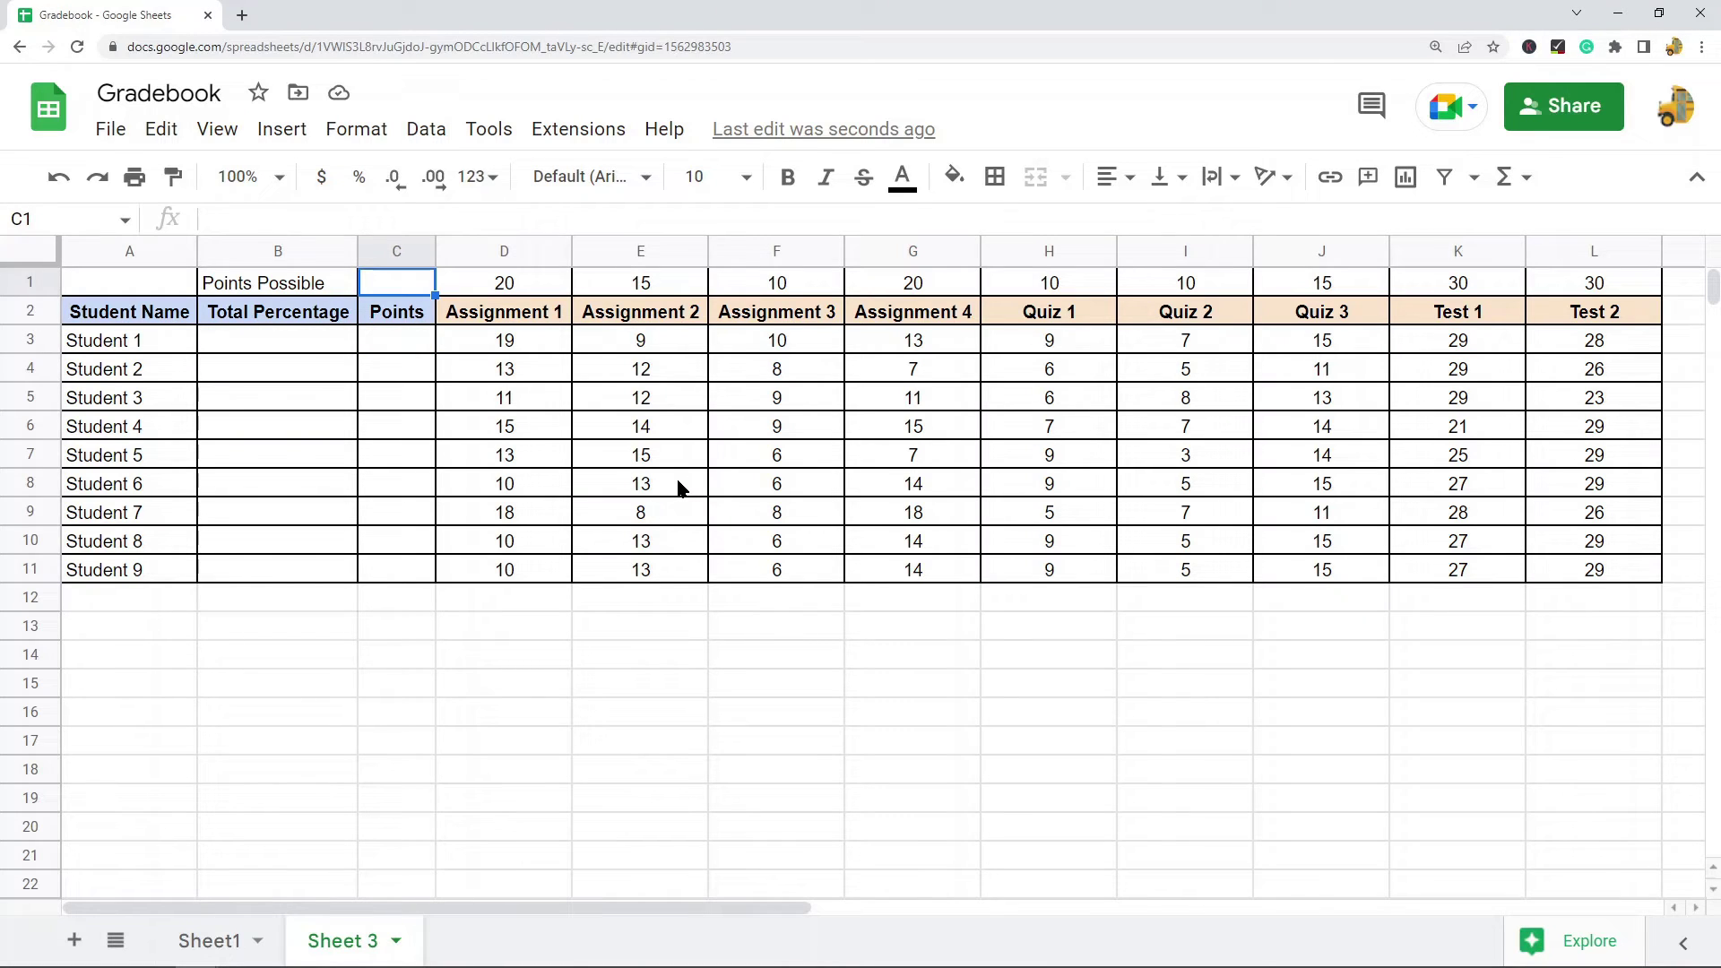
double_click(390, 289)
type("=sum")
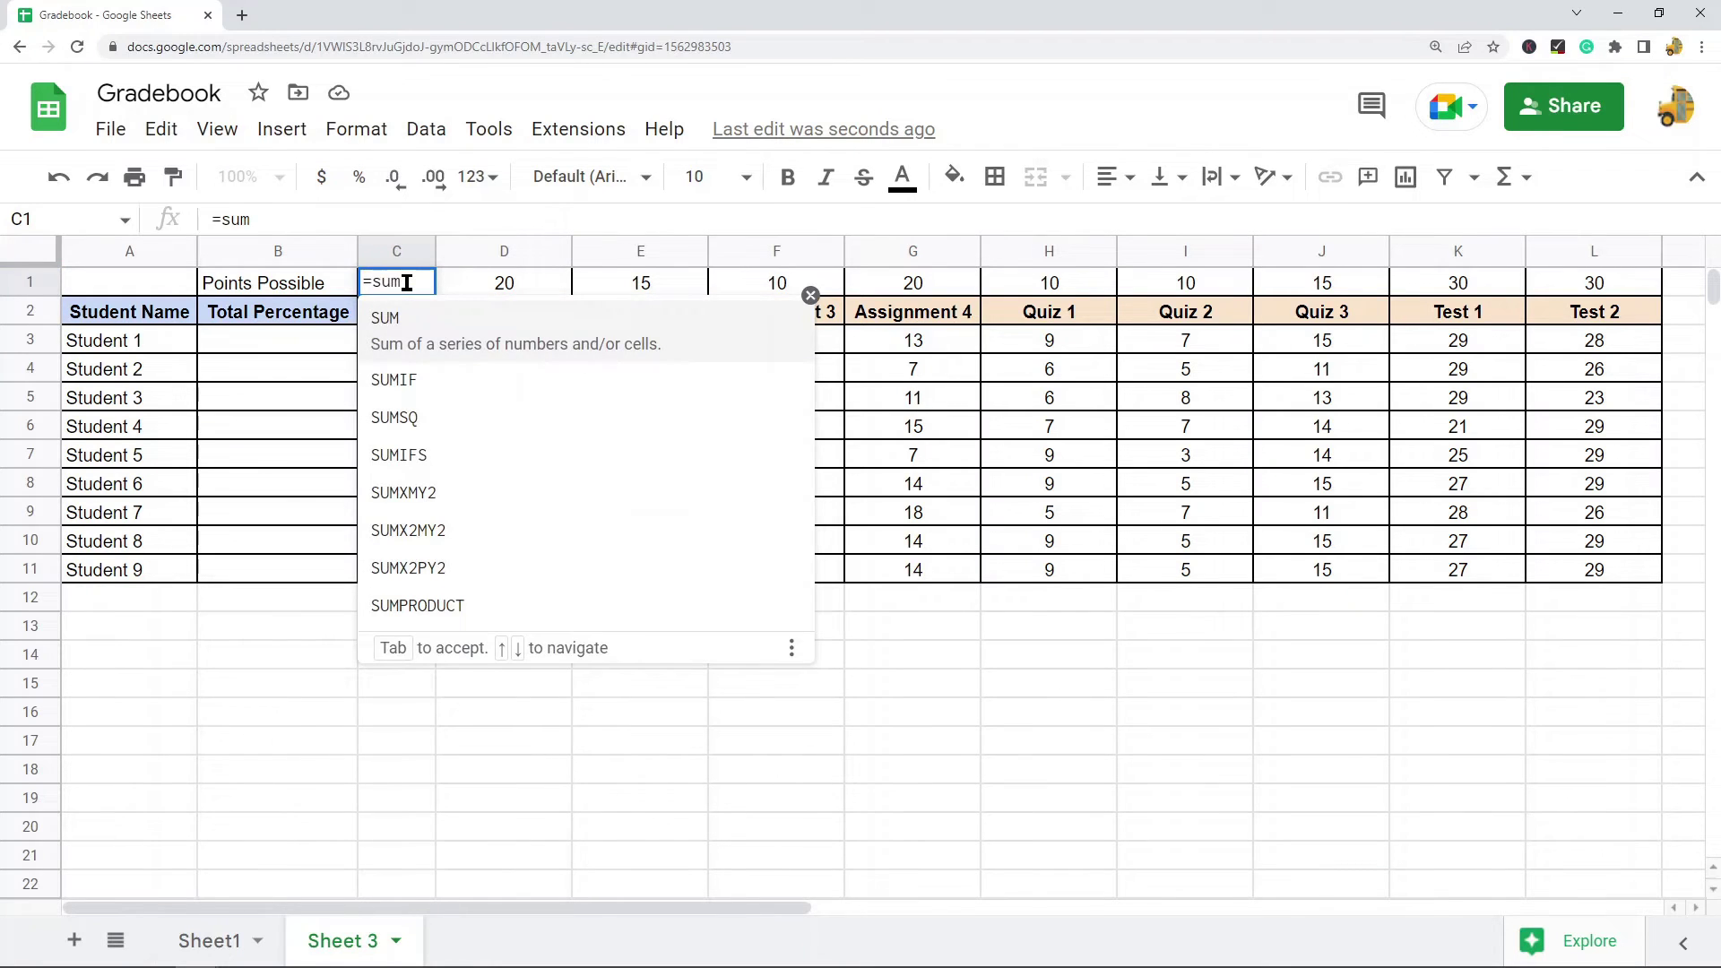
key("Tab")
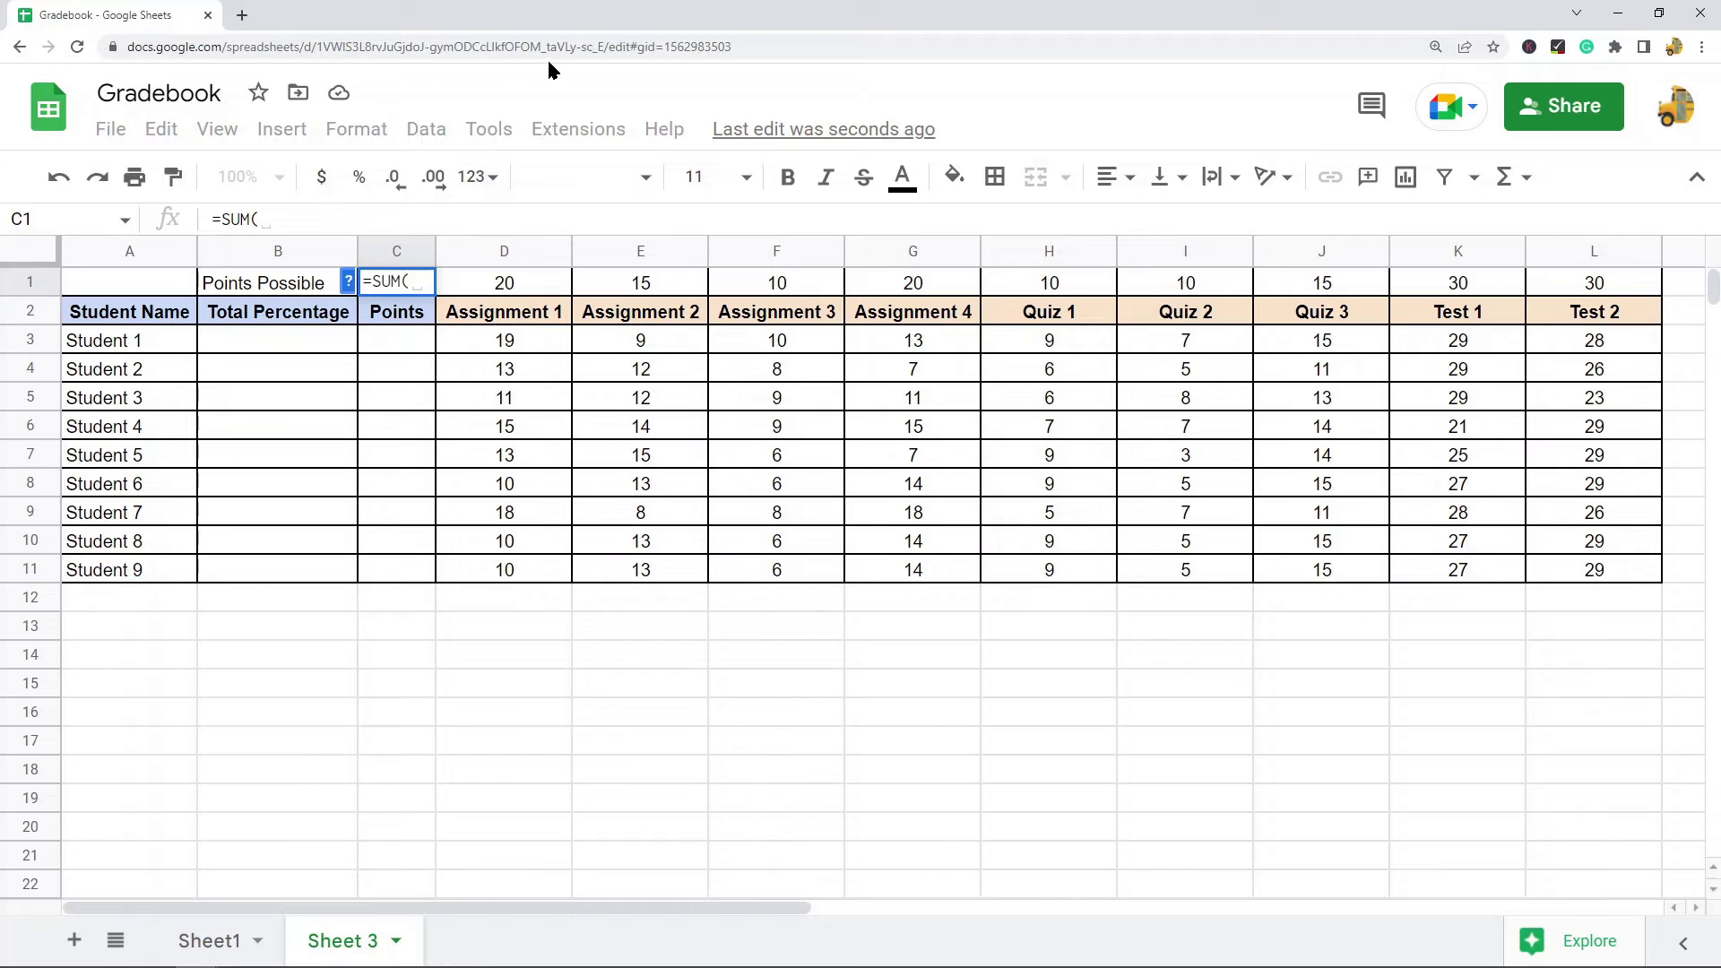
left_click(550, 282)
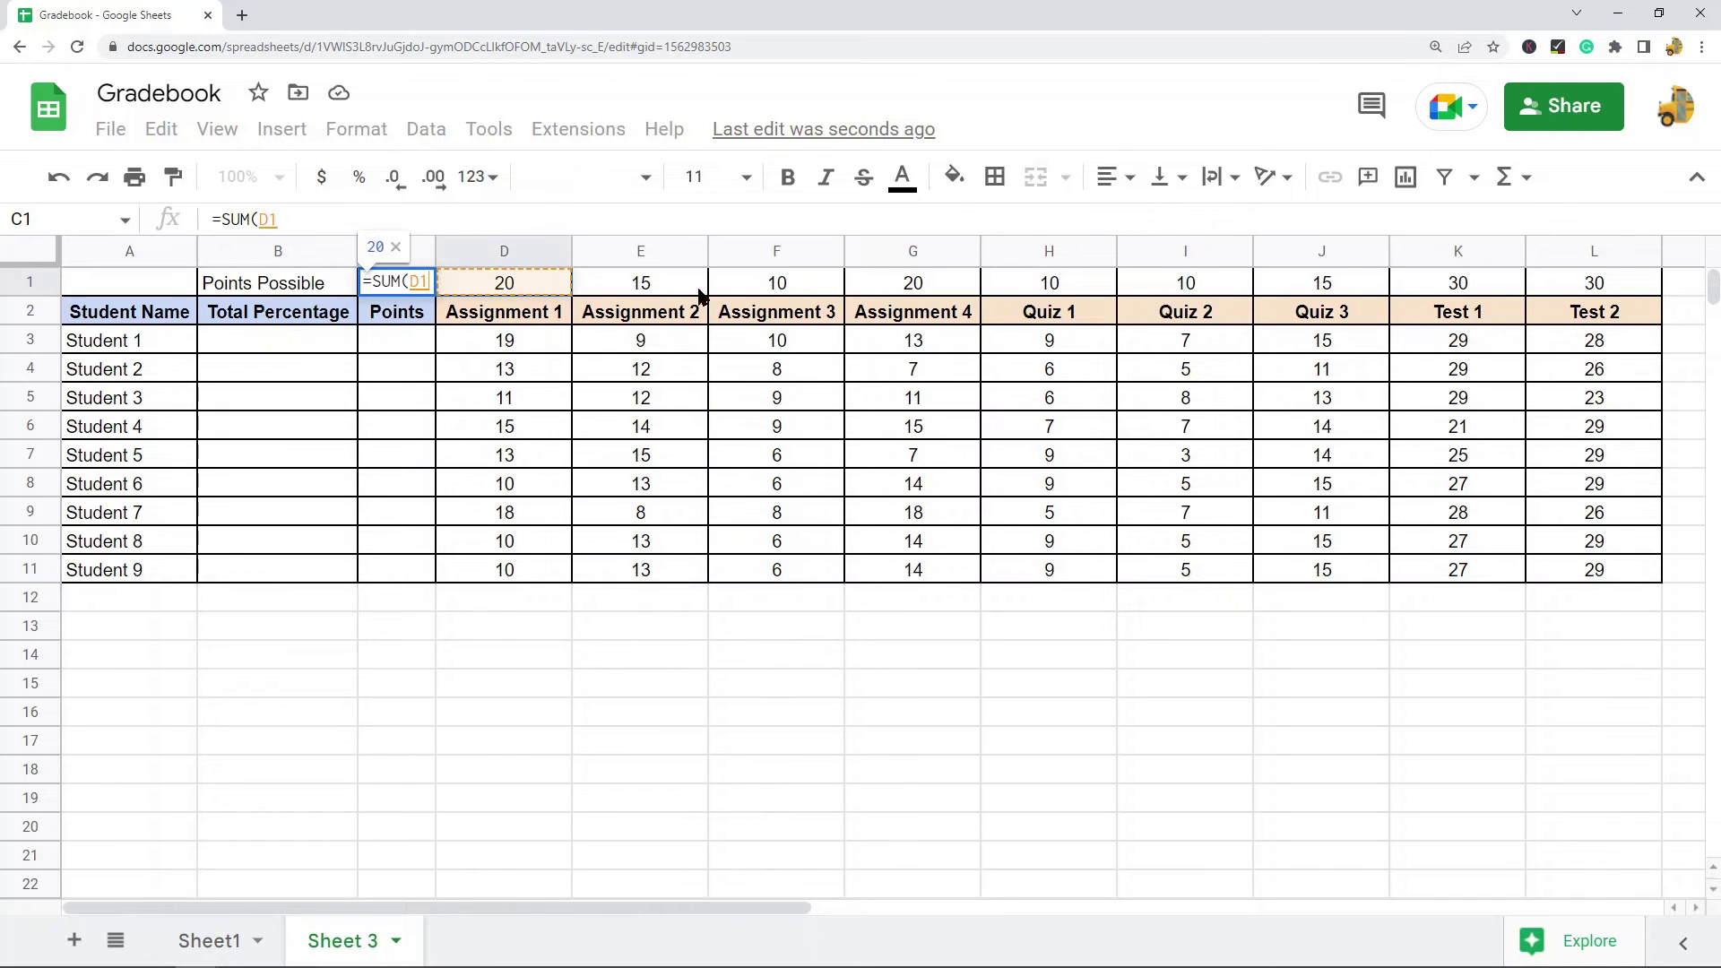
left_click(1601, 285, "shift")
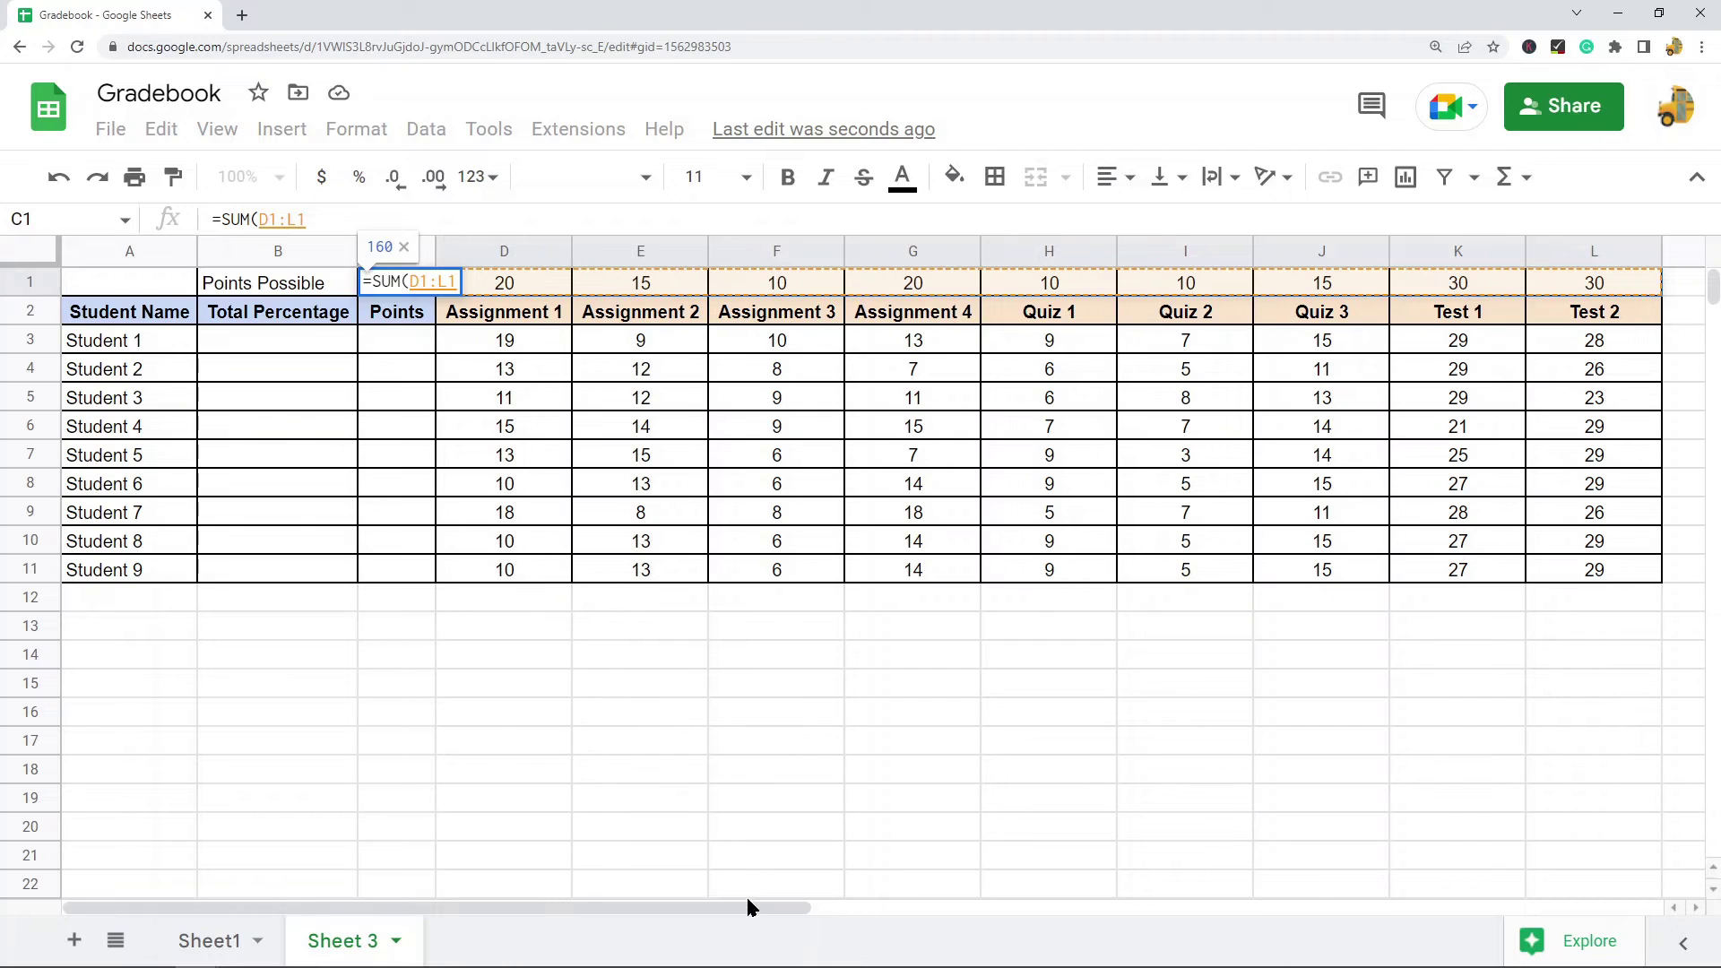
Extend the SUM range in C1 to D1:Q1 and complete the formula as =SUM(D1:Q1).
left_click_drag(745, 905, 949, 910)
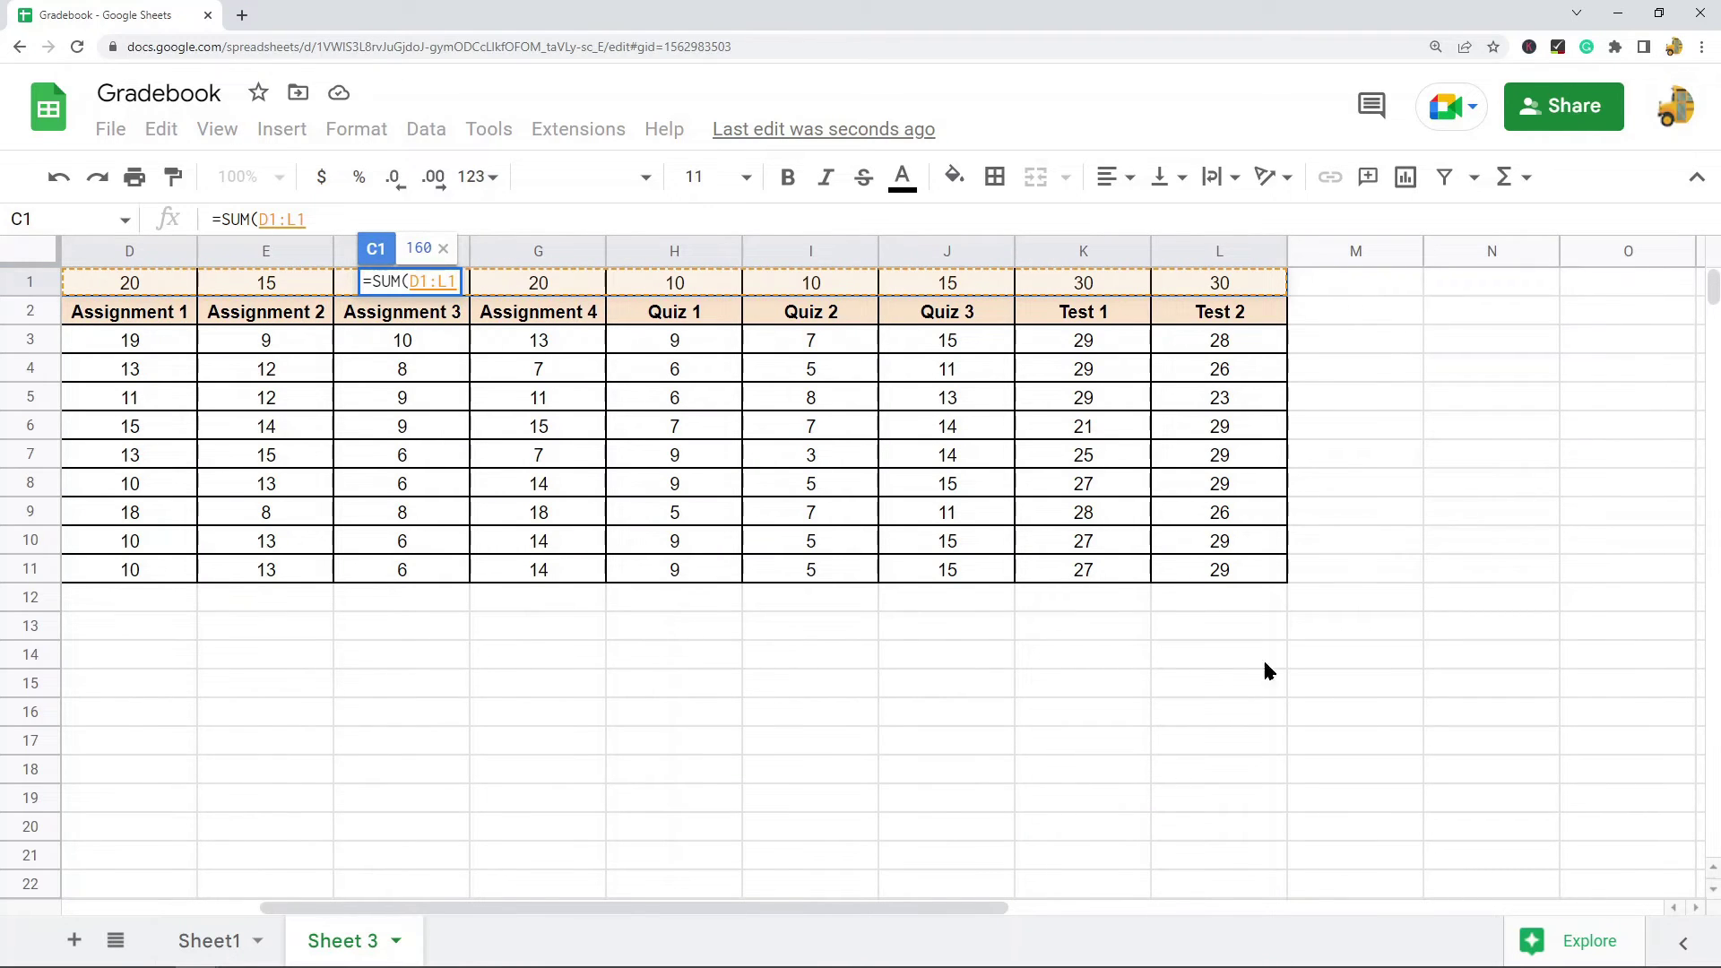
left_click_drag(855, 908, 1067, 906)
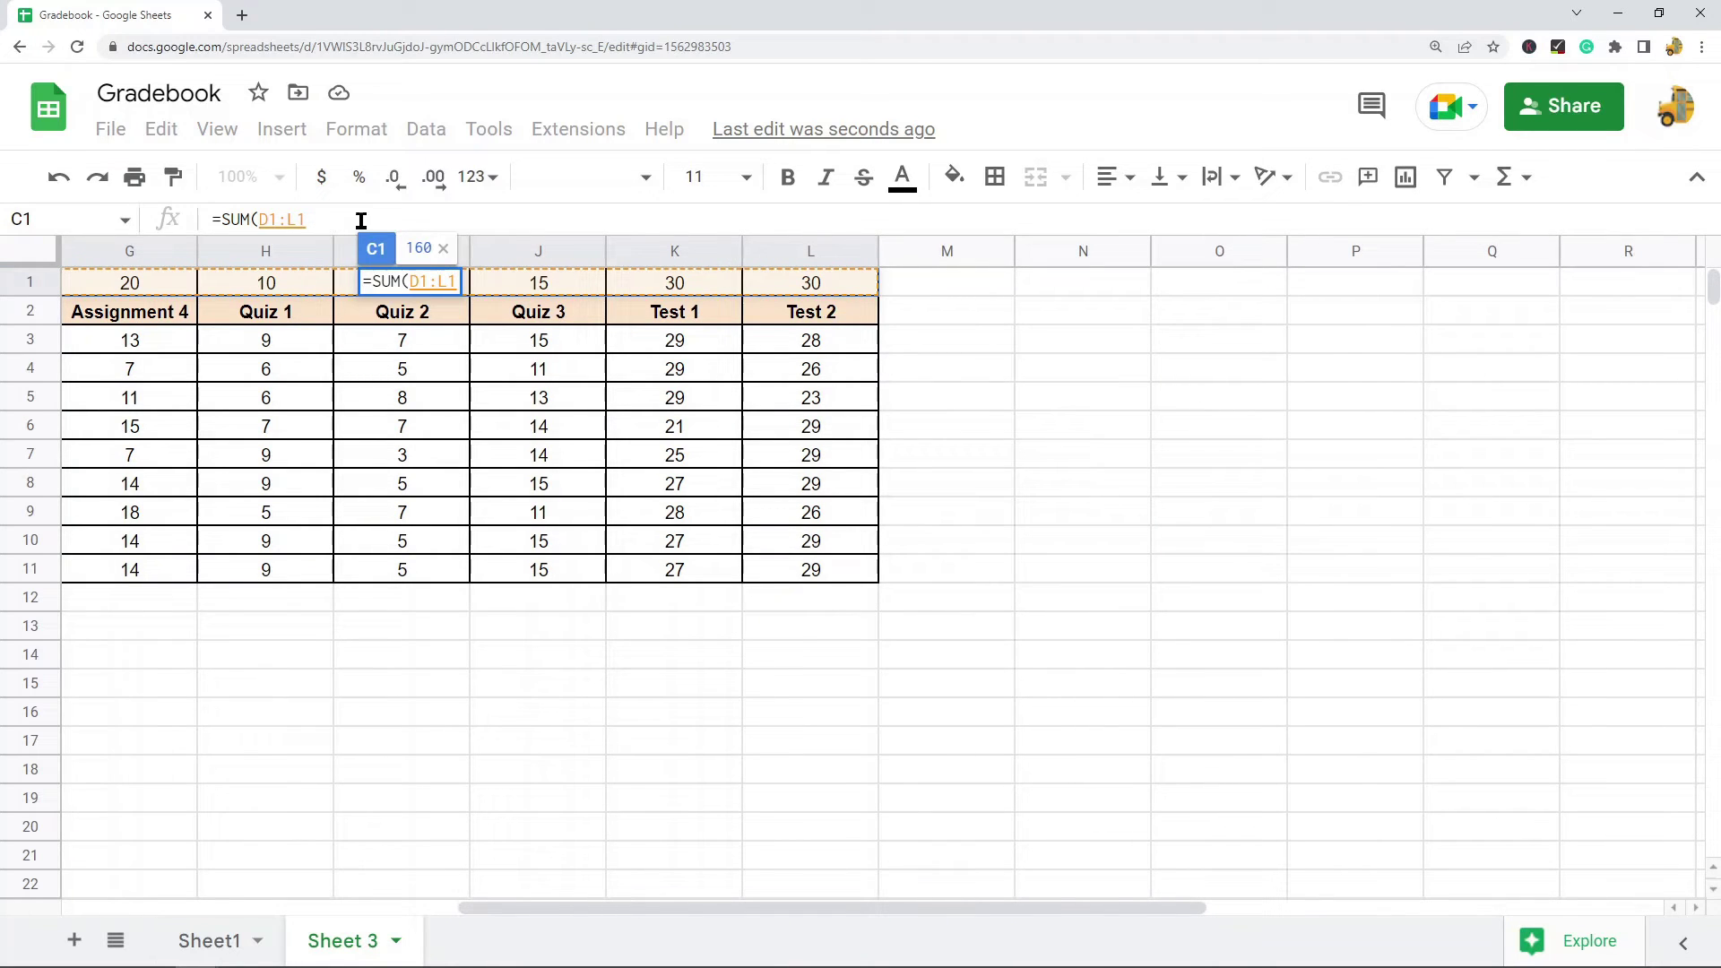
left_click_drag(288, 219, 296, 220)
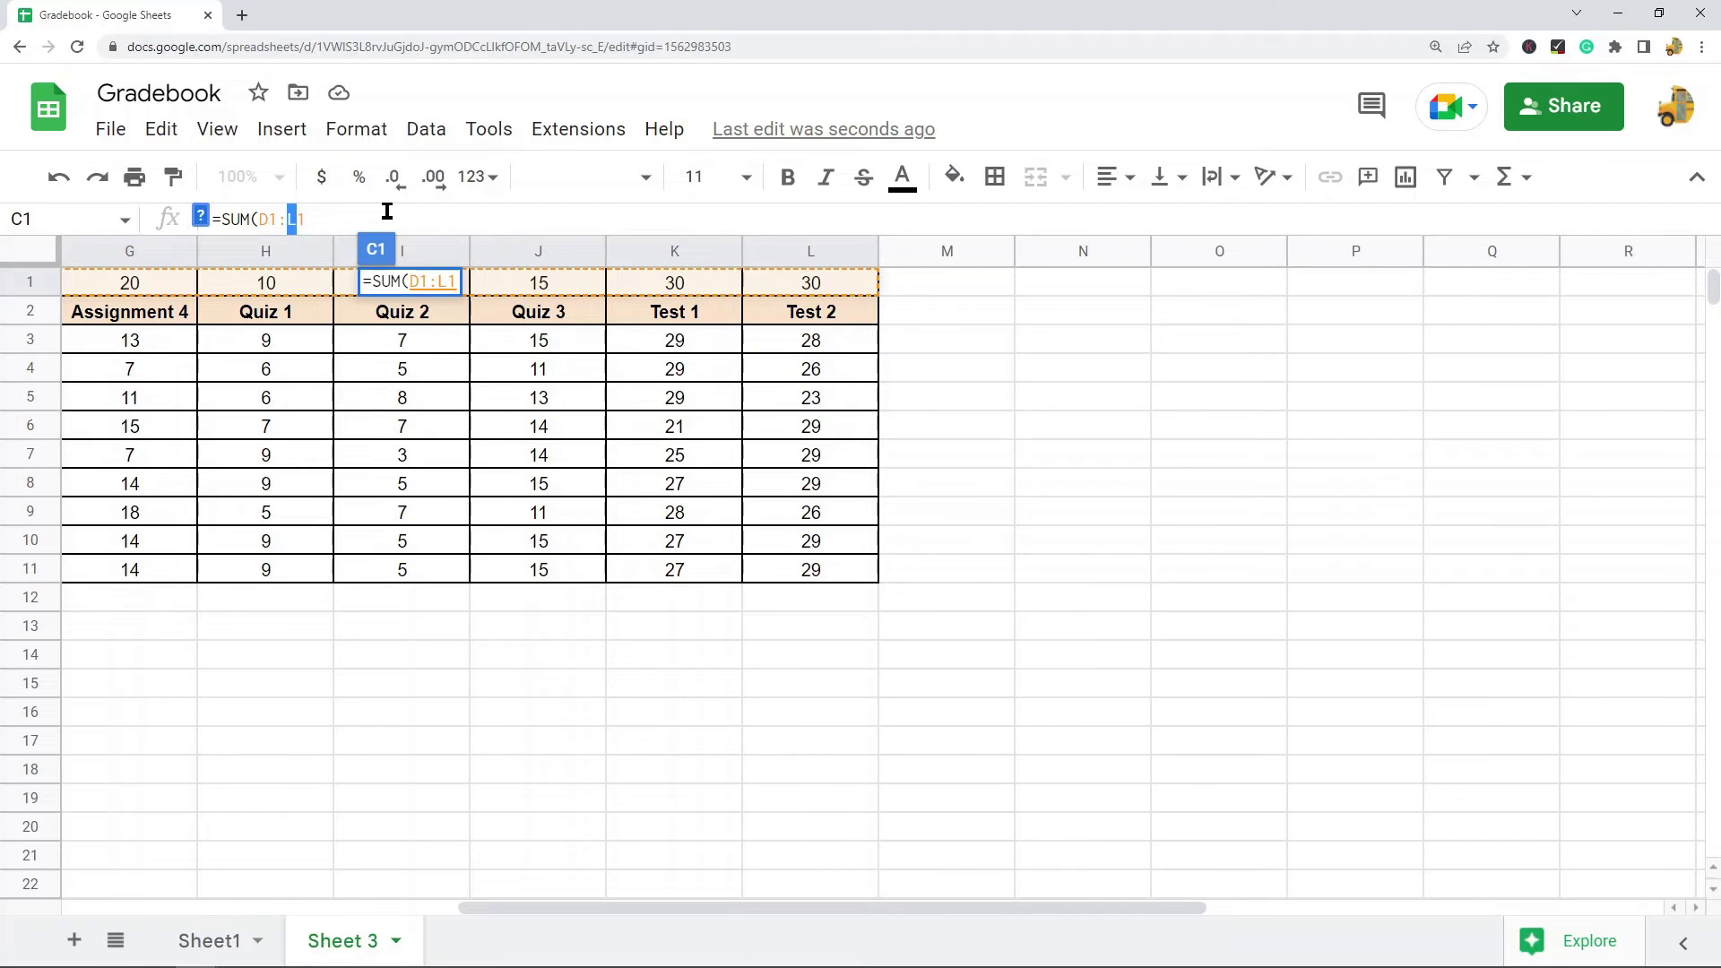
type("Q1")
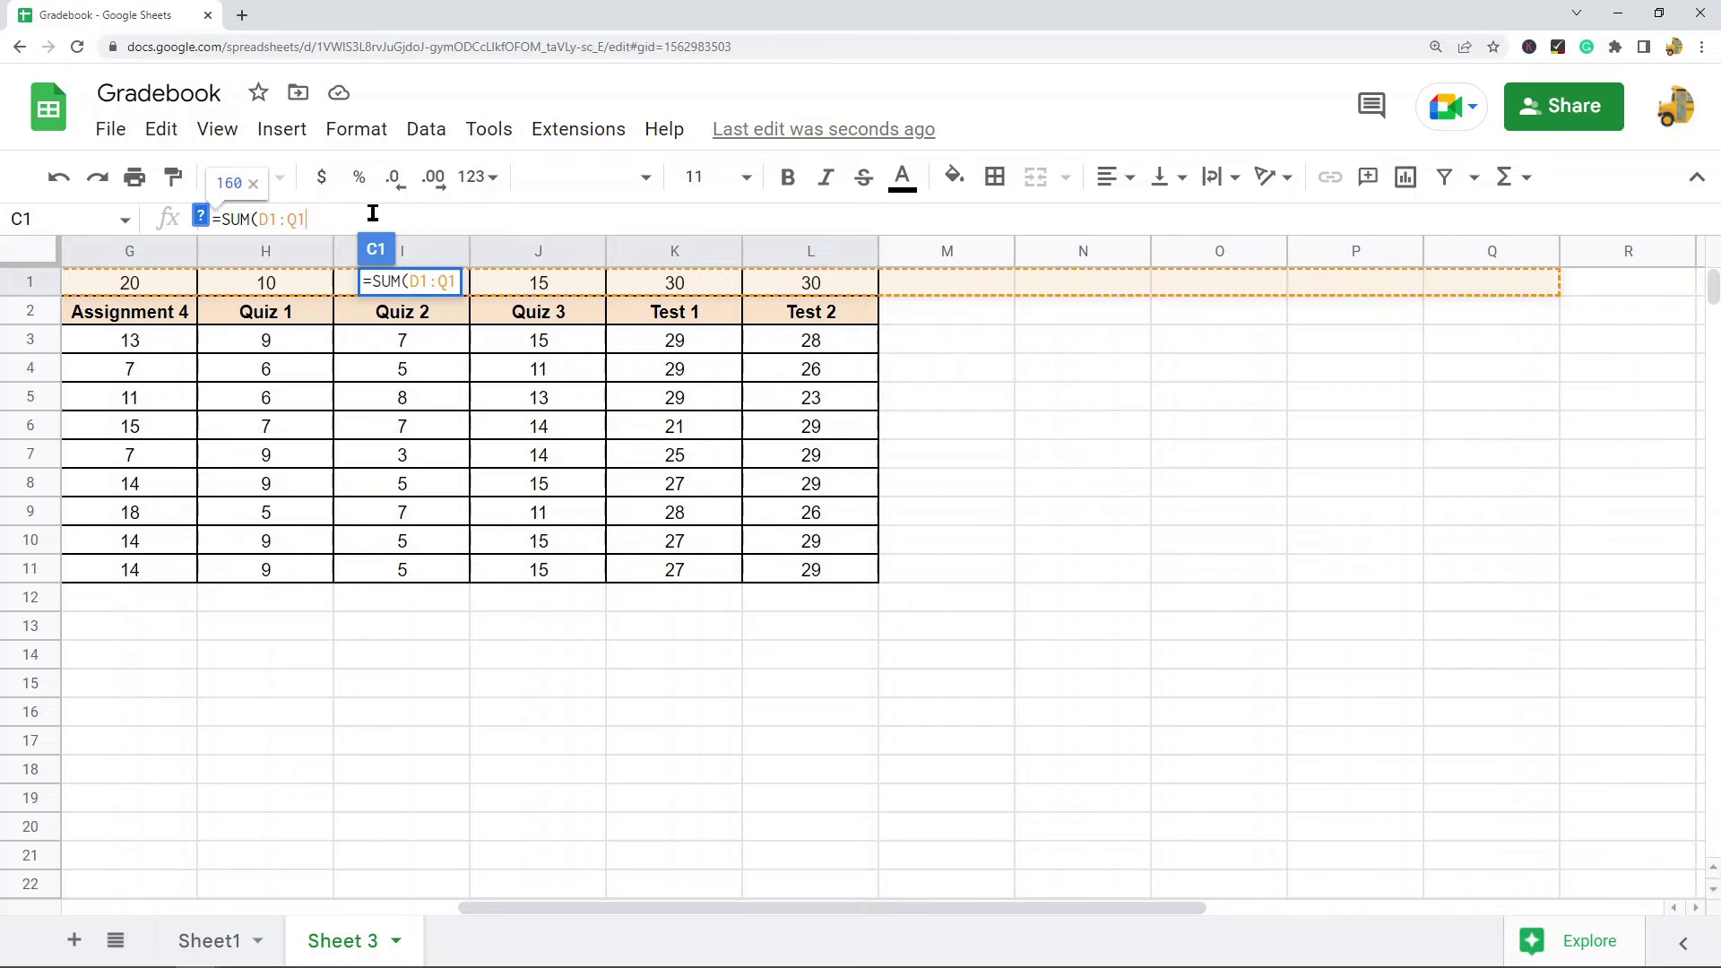
type(")")
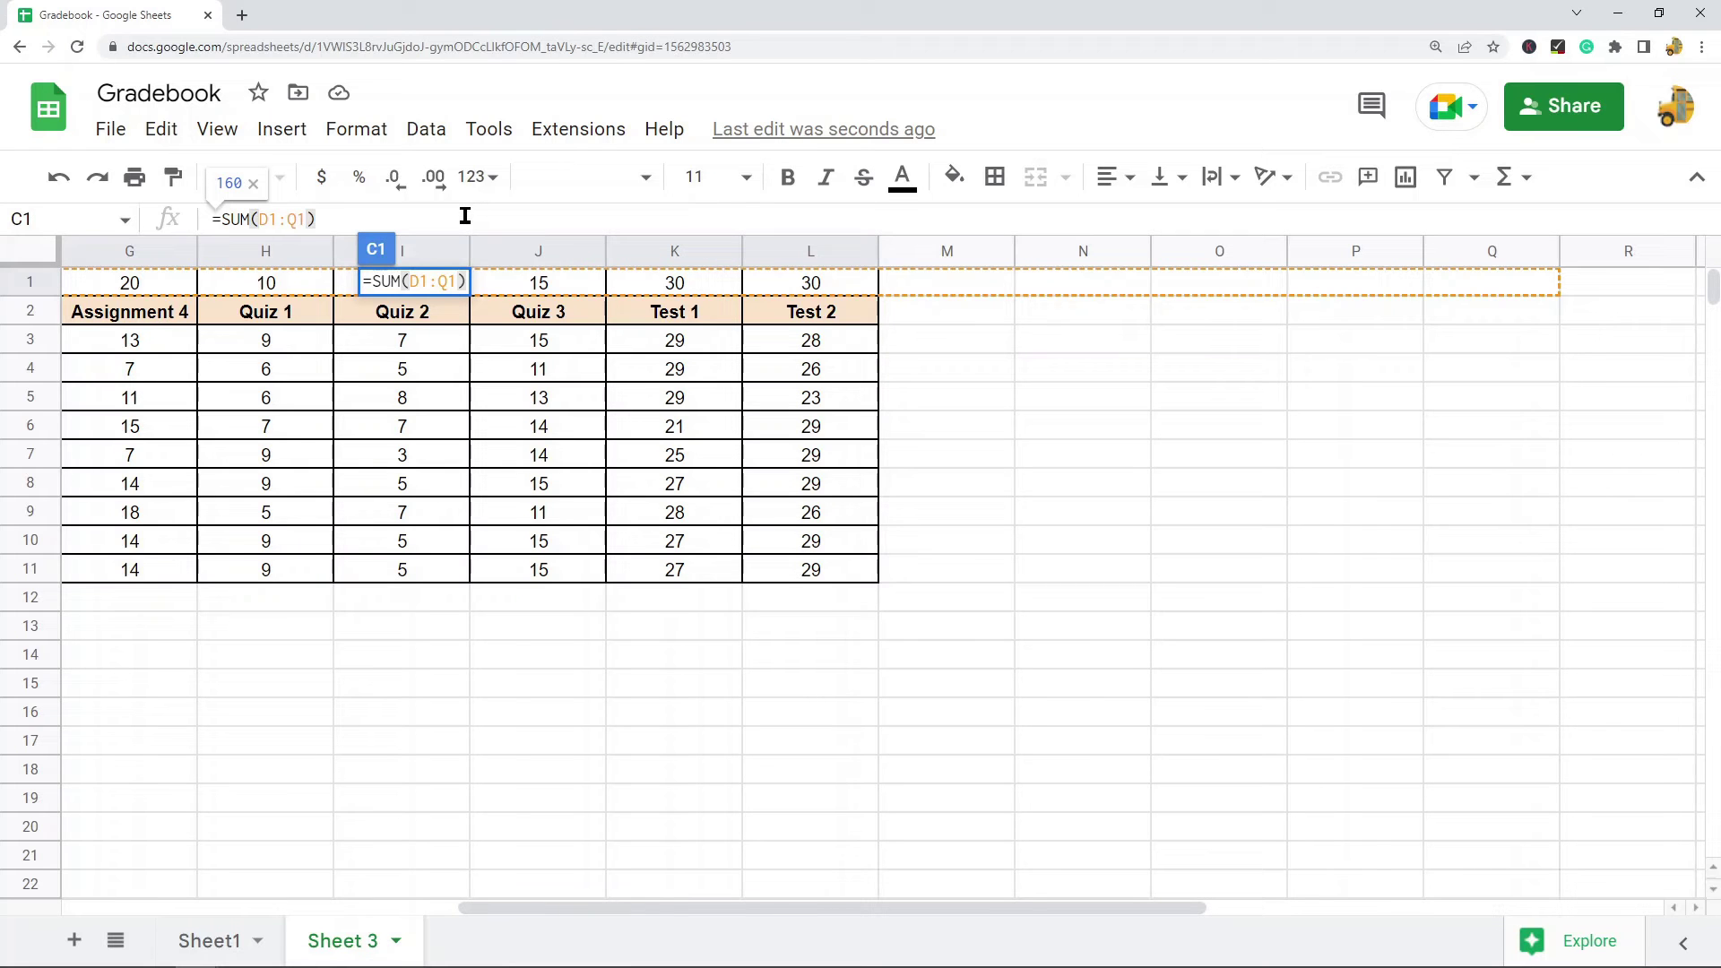
key("Return")
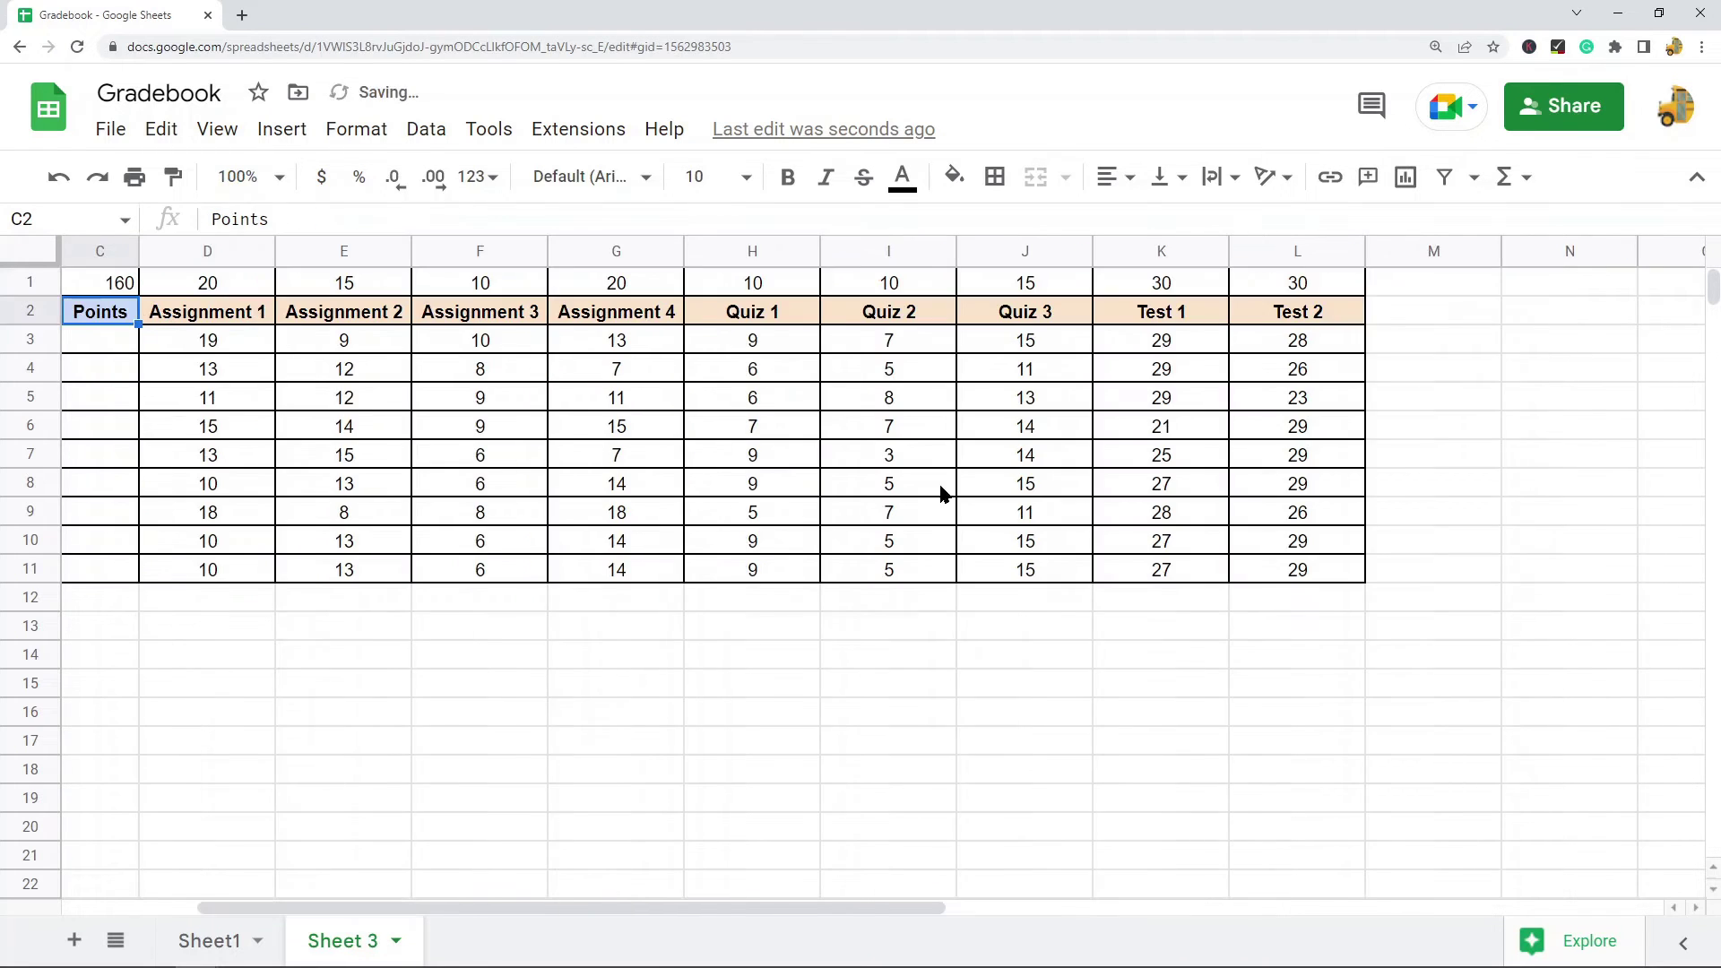
Center the total possible points in C1 horizontally.
left_click_drag(932, 909, 412, 914)
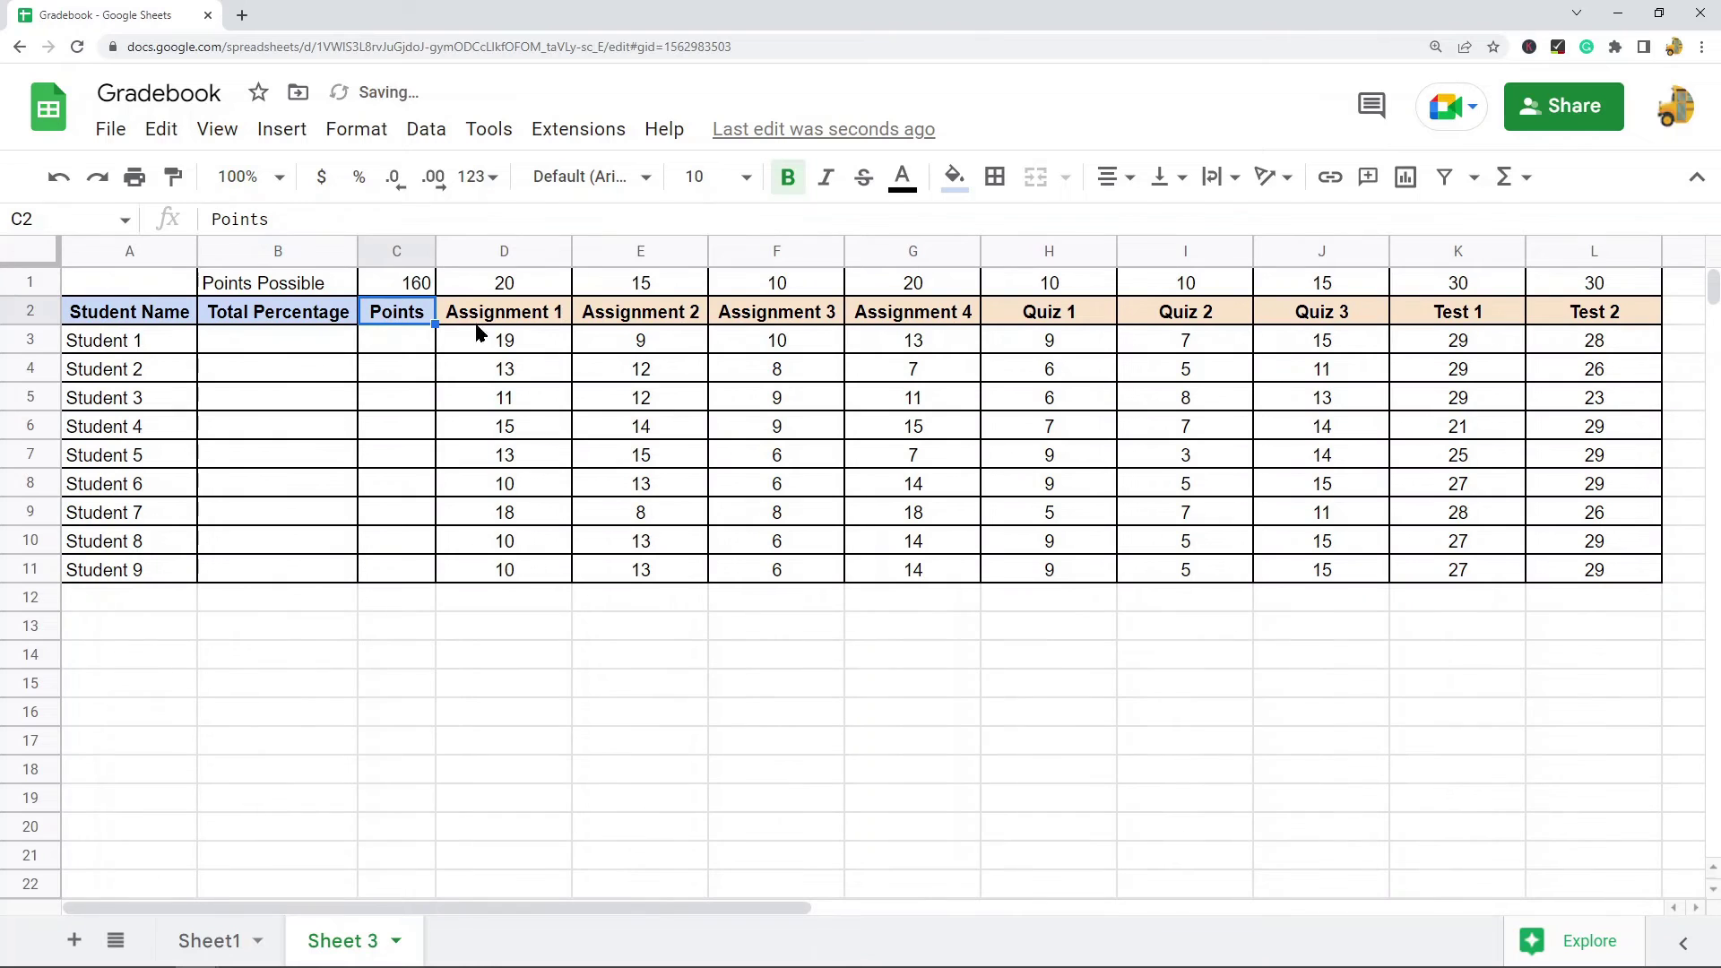
left_click(388, 285)
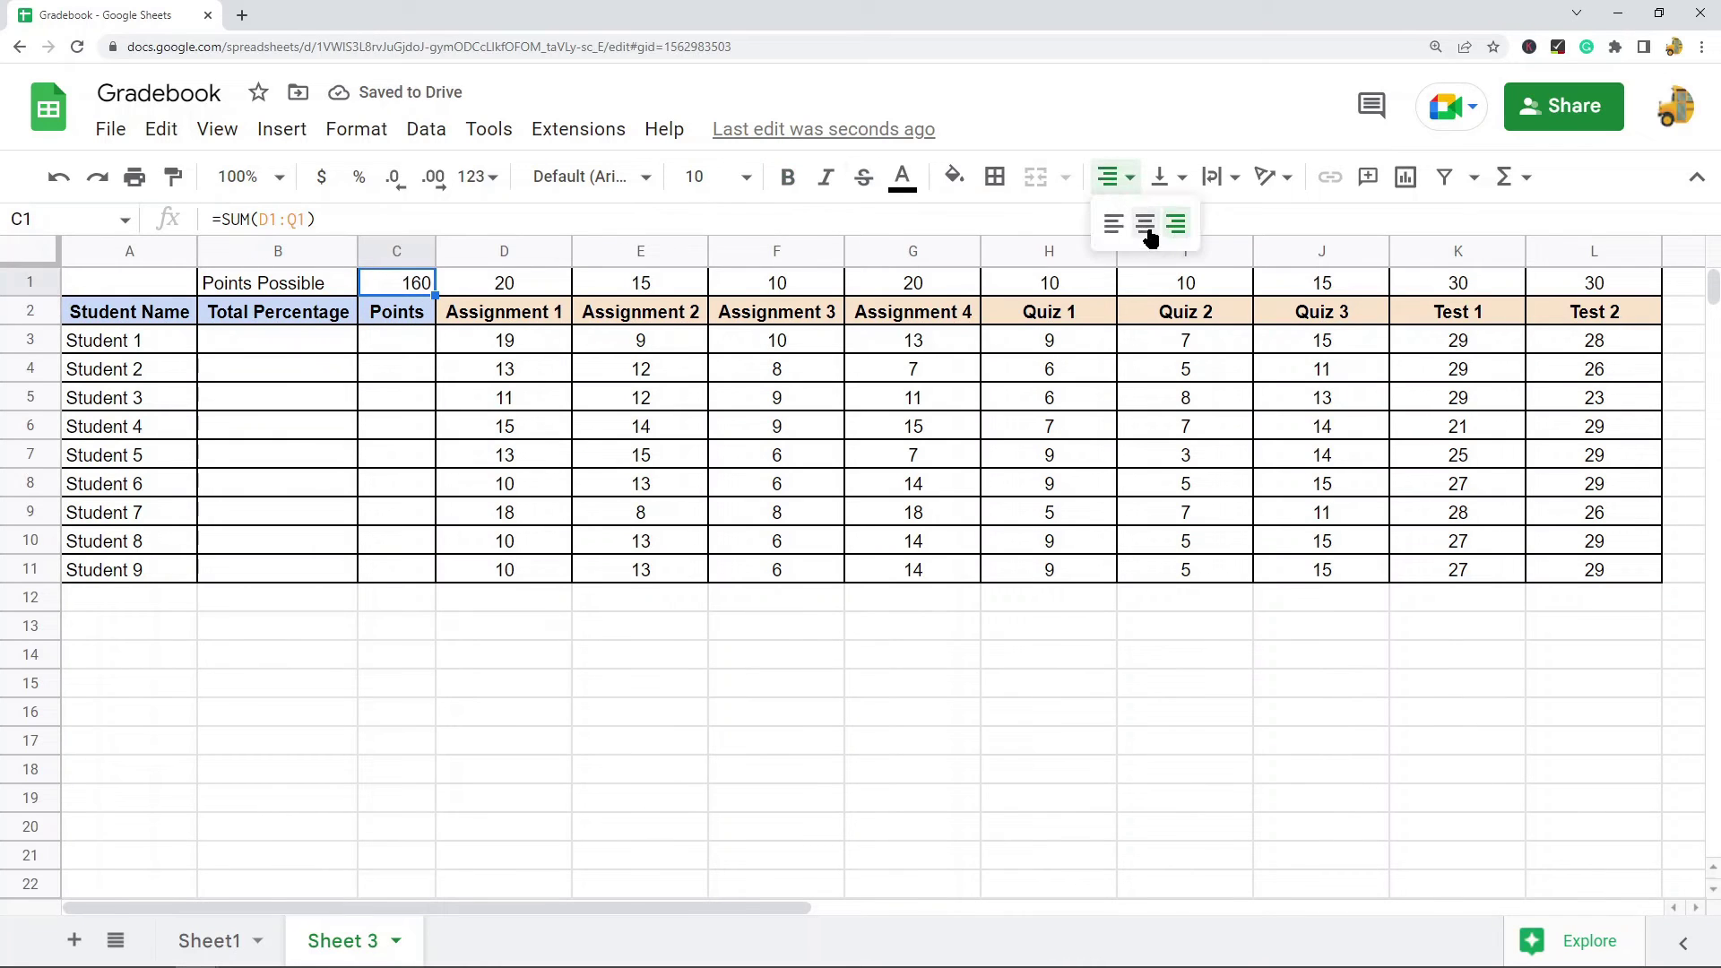
left_click(1145, 223)
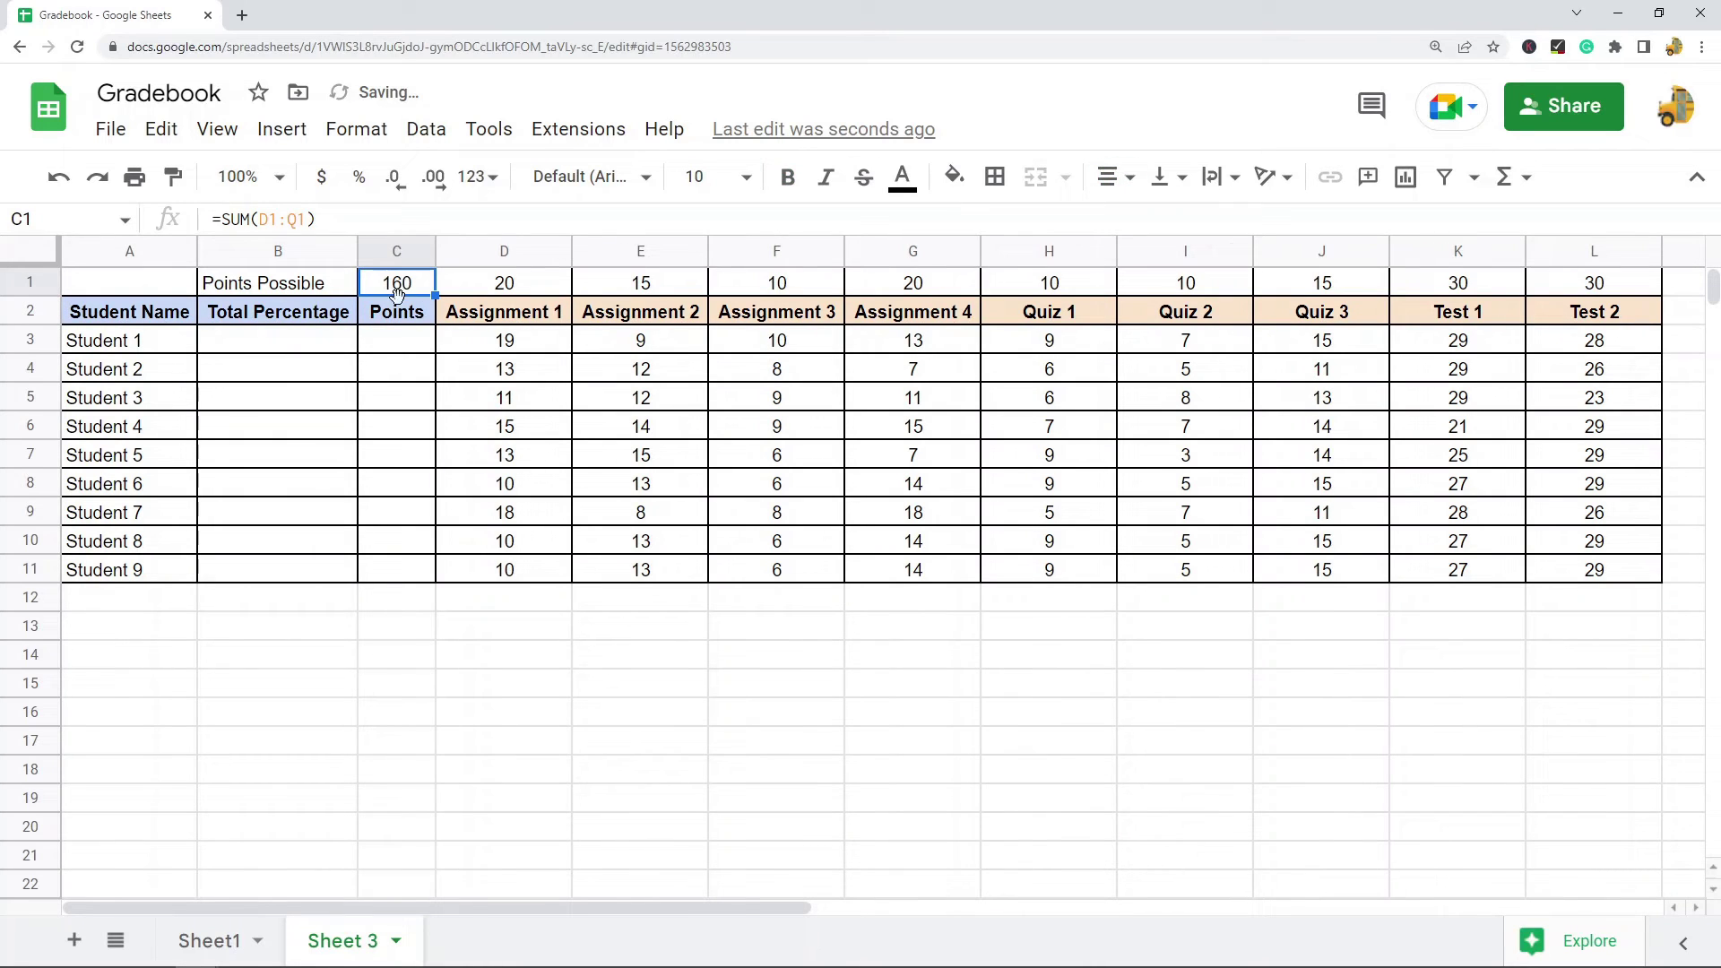
Copy the SUM formula from C1 into the Points cells C3:C11 and check the cell references in C3.
left_click(266, 221)
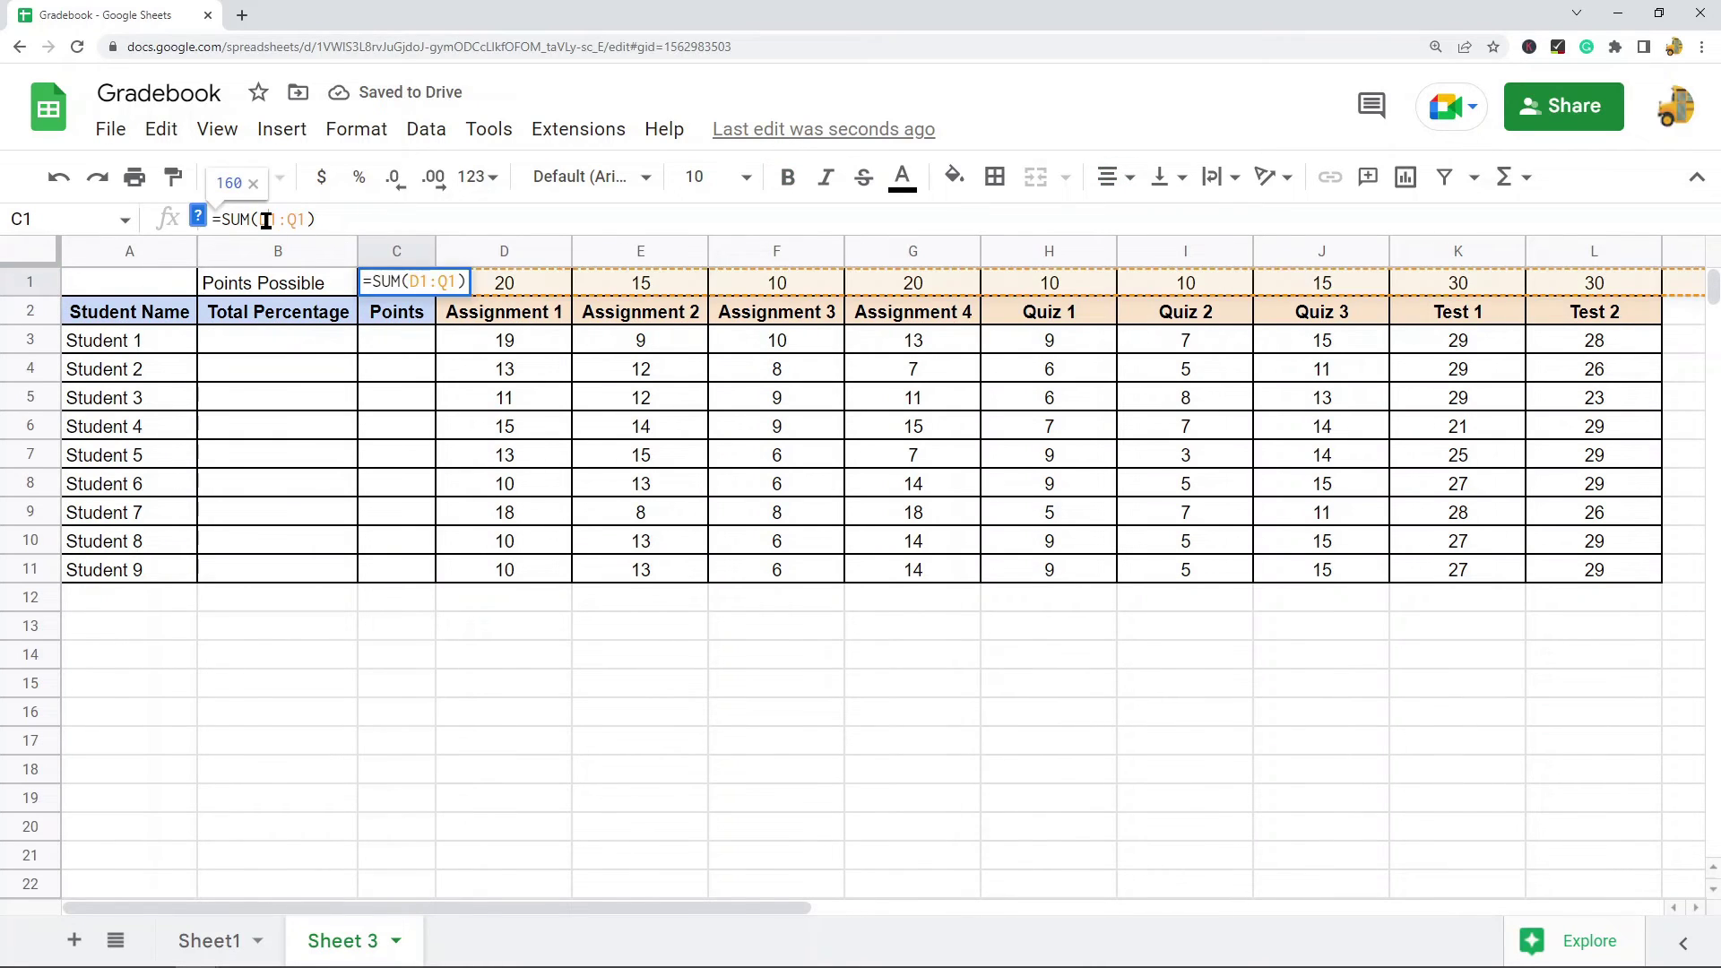
left_click(408, 294)
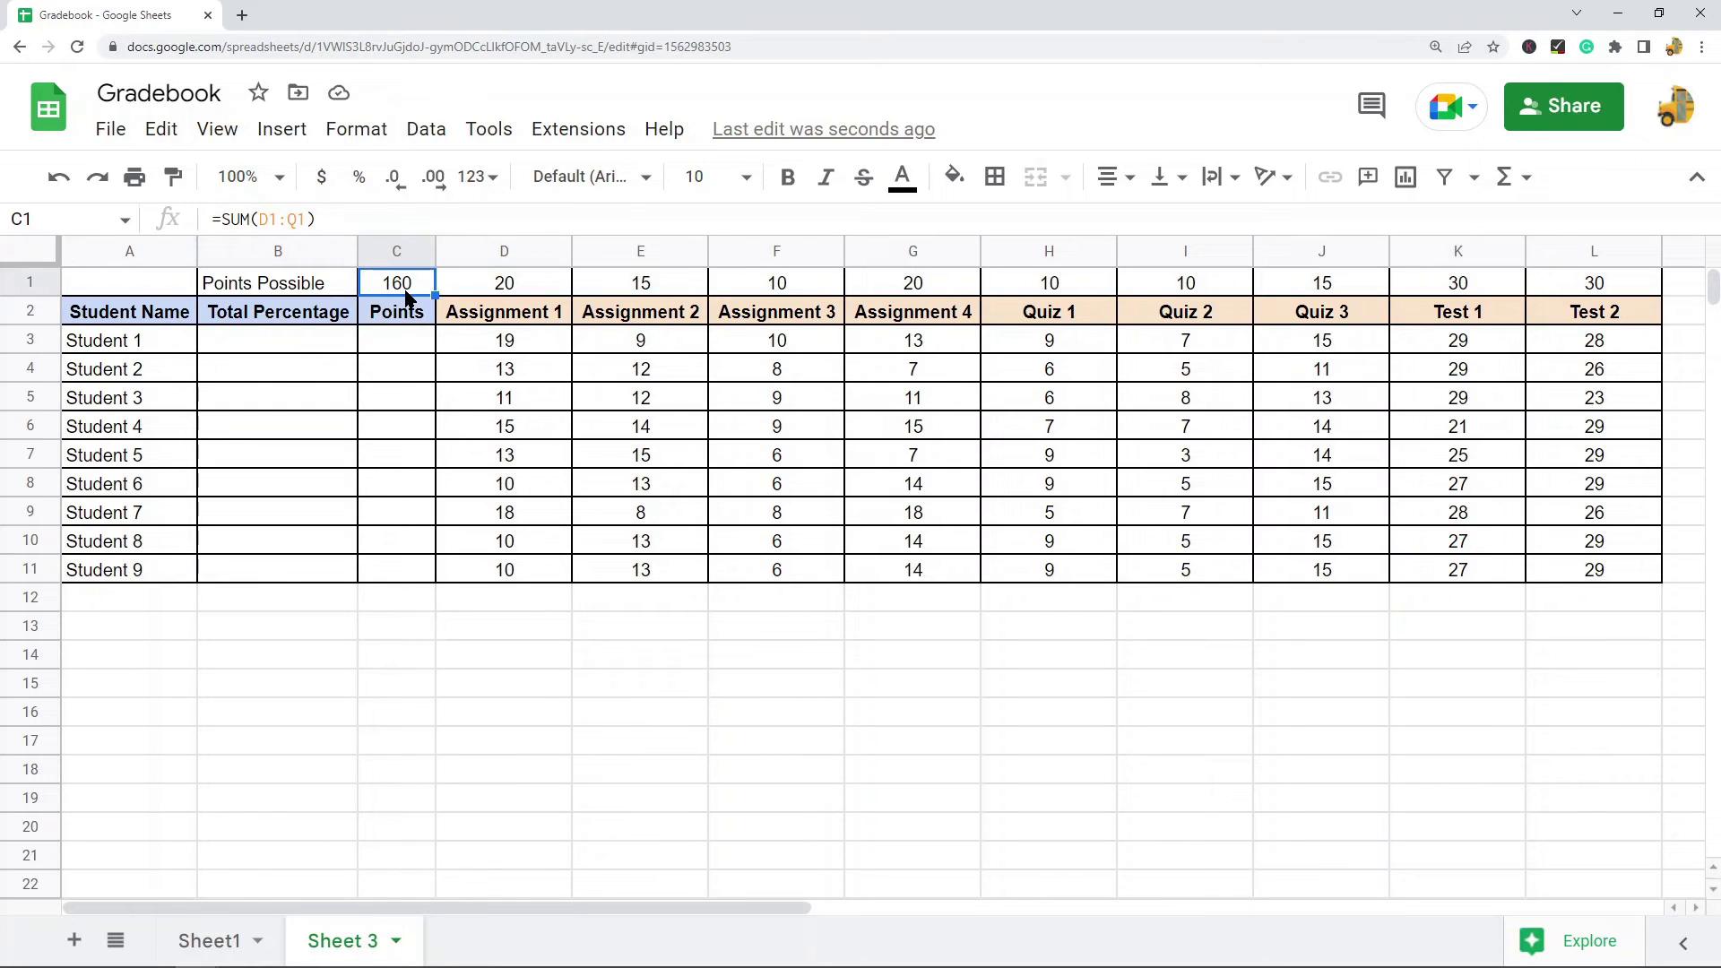
key("ctrl+c")
left_click_drag(418, 342, 417, 567)
key("ctrl+v")
left_click(398, 345)
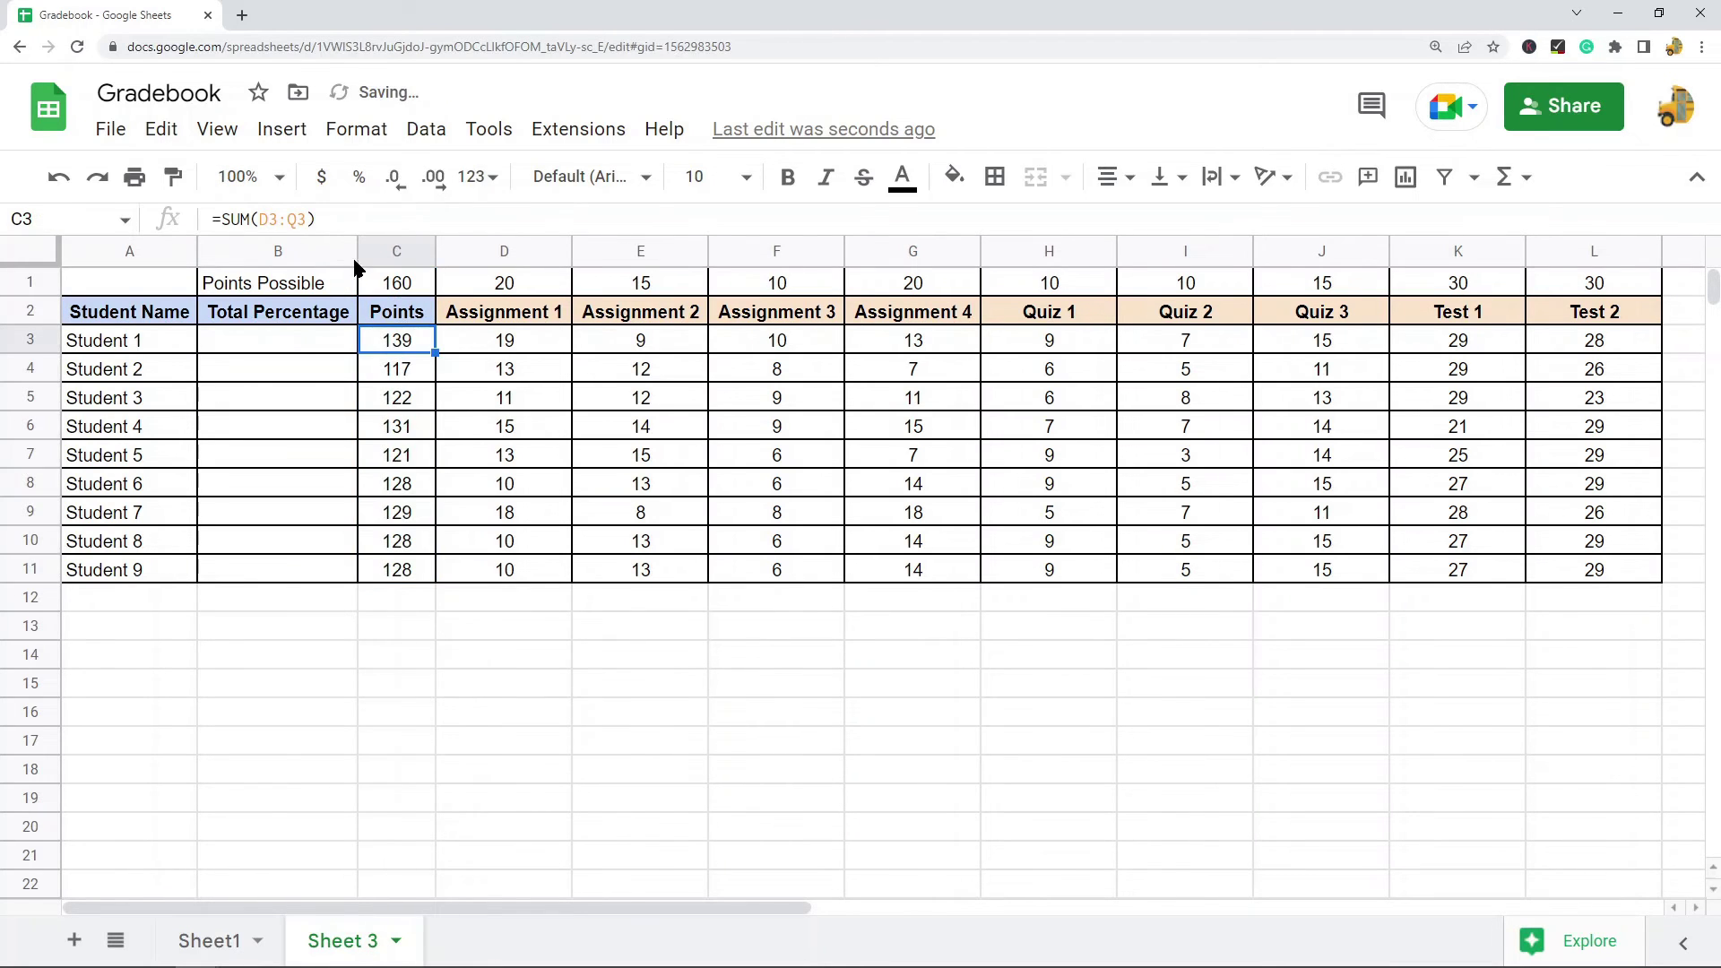
left_click_drag(714, 908, 405, 852)
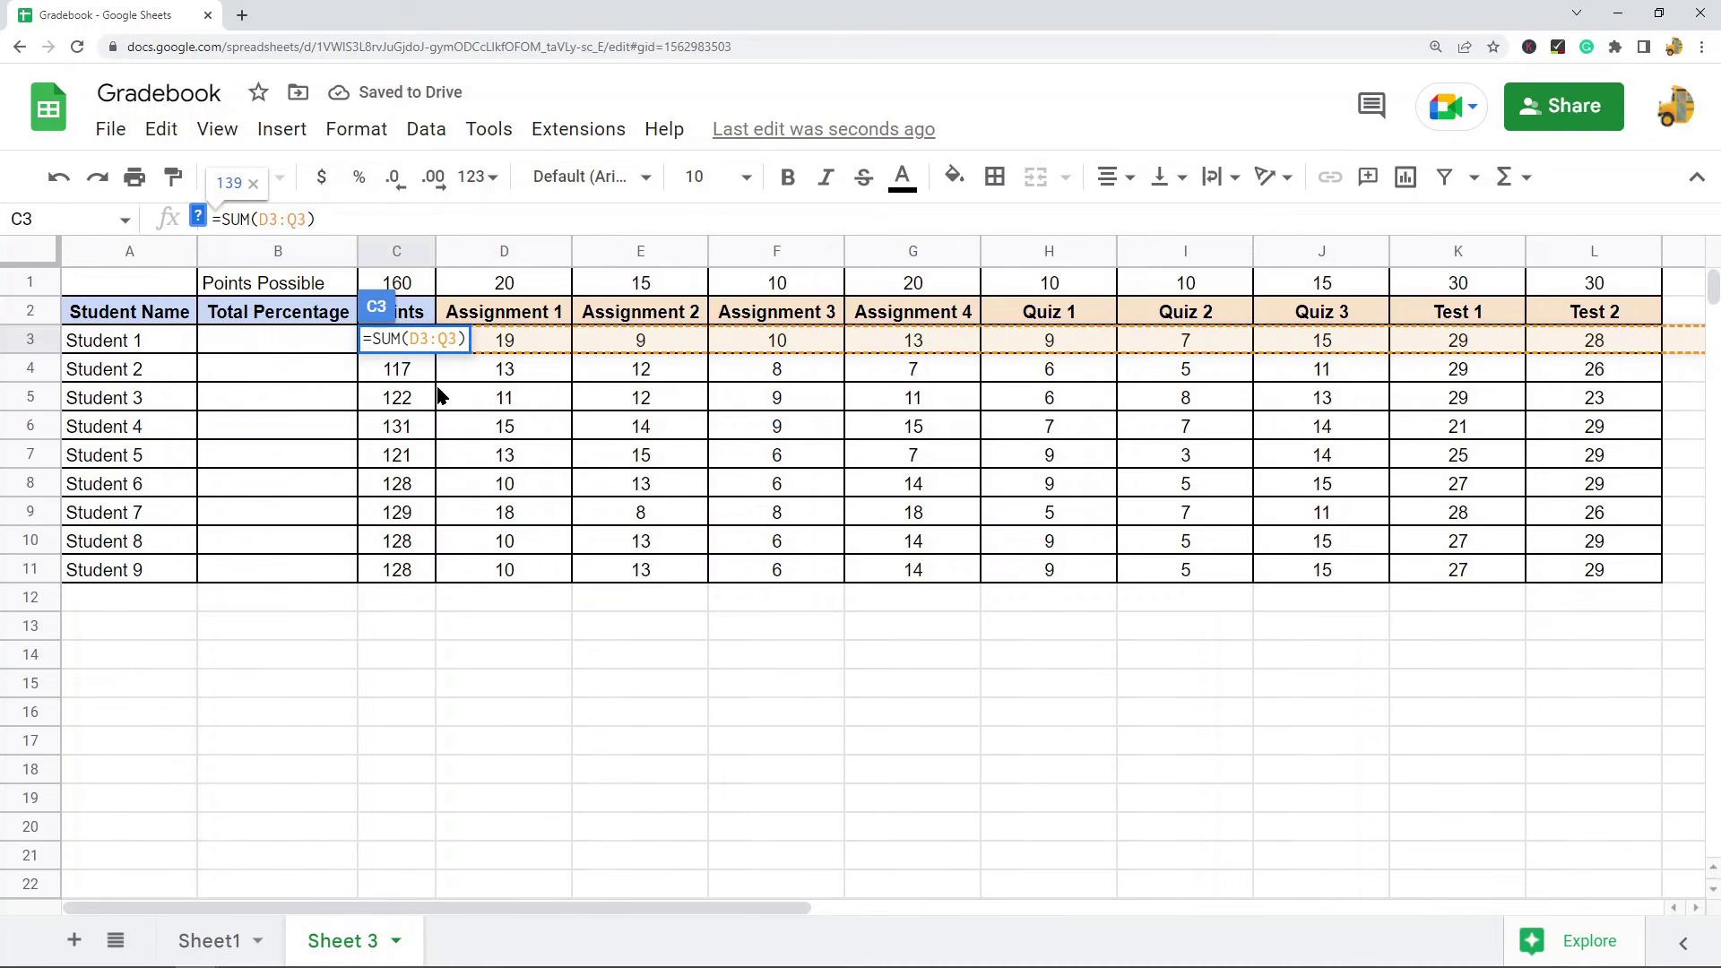
key("Escape")
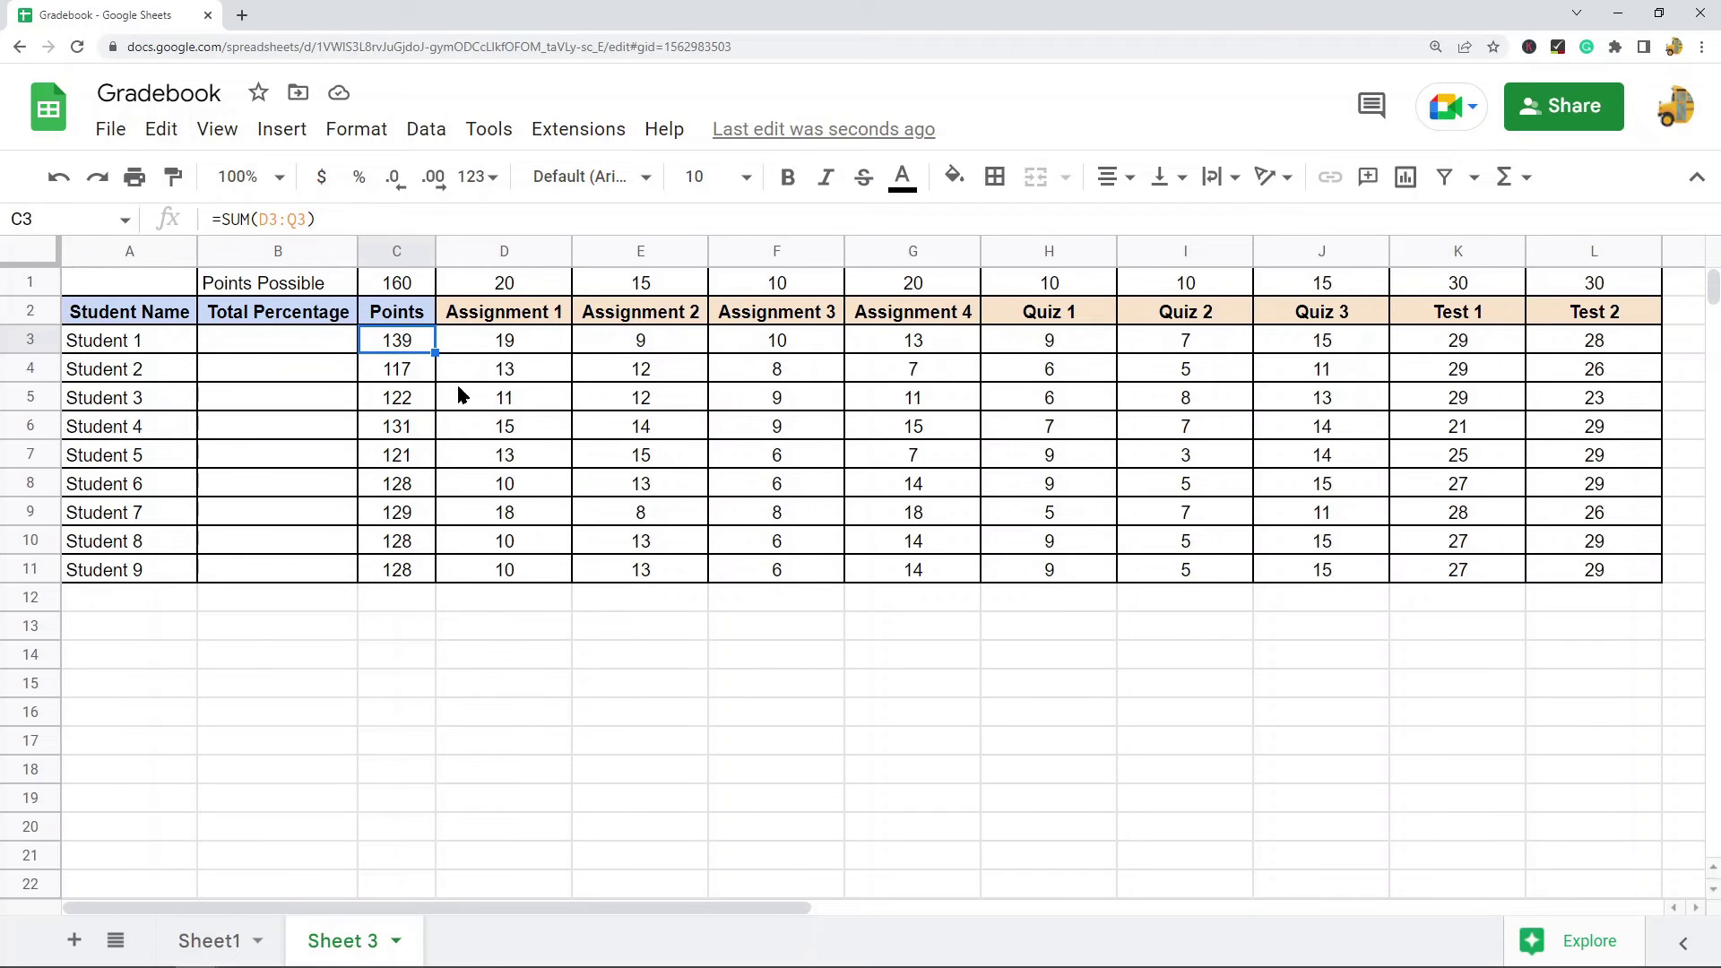
left_click(272, 224)
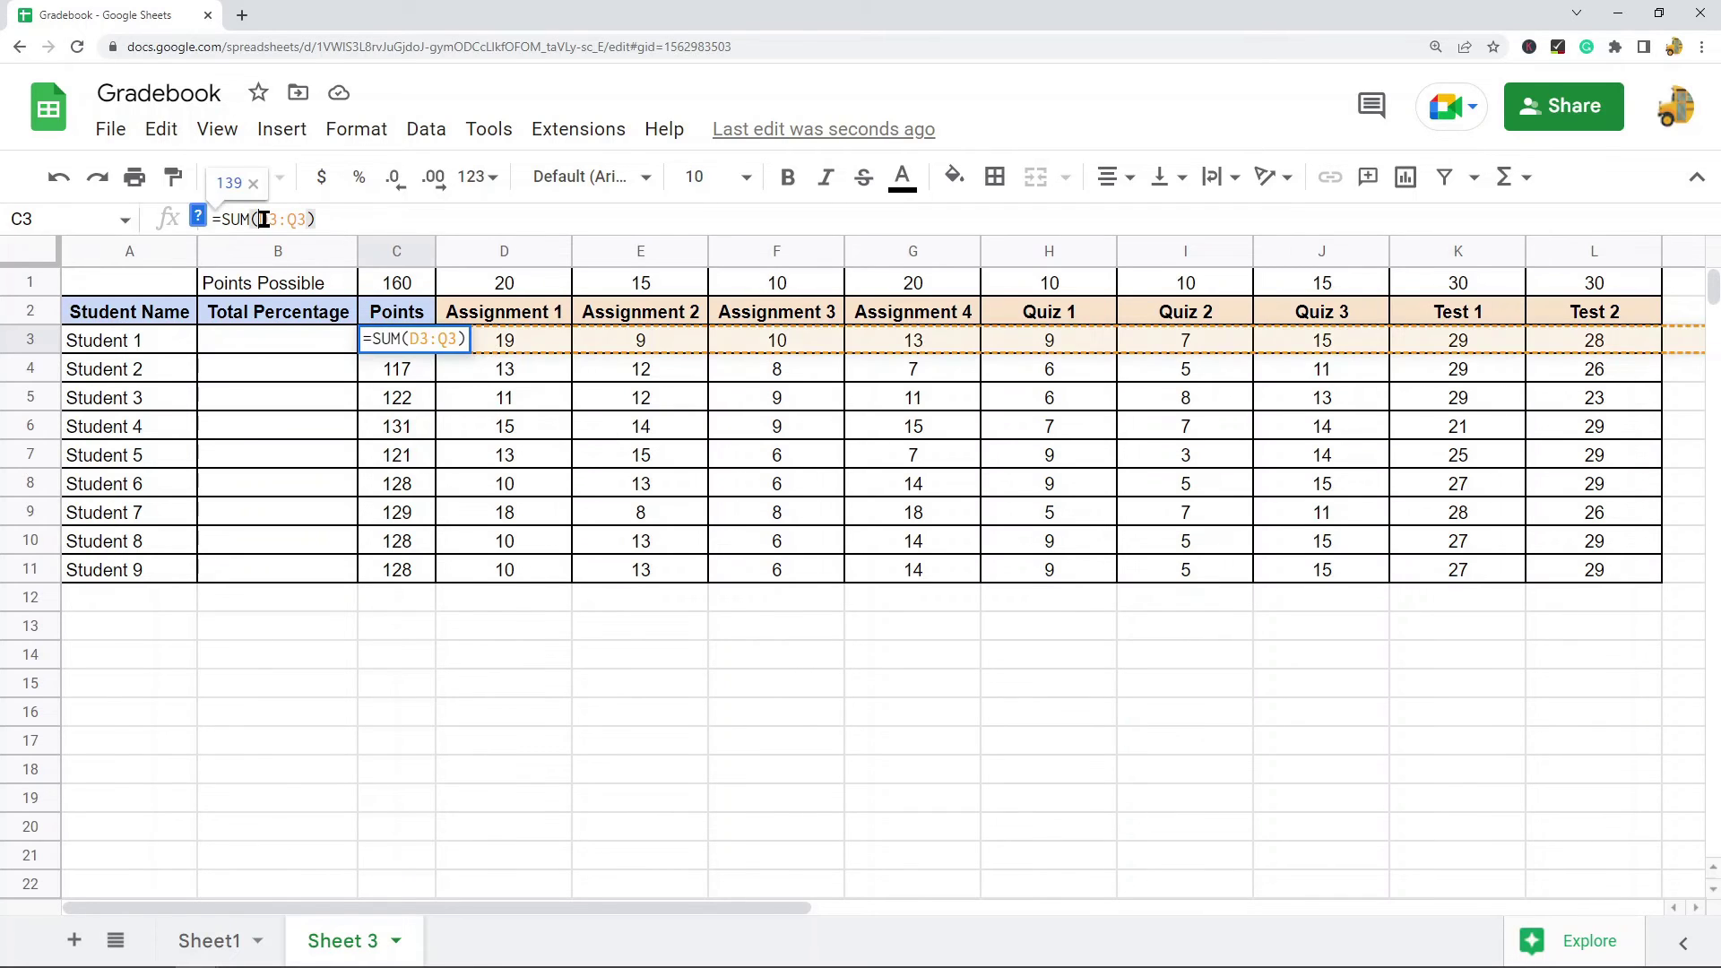
key("Escape")
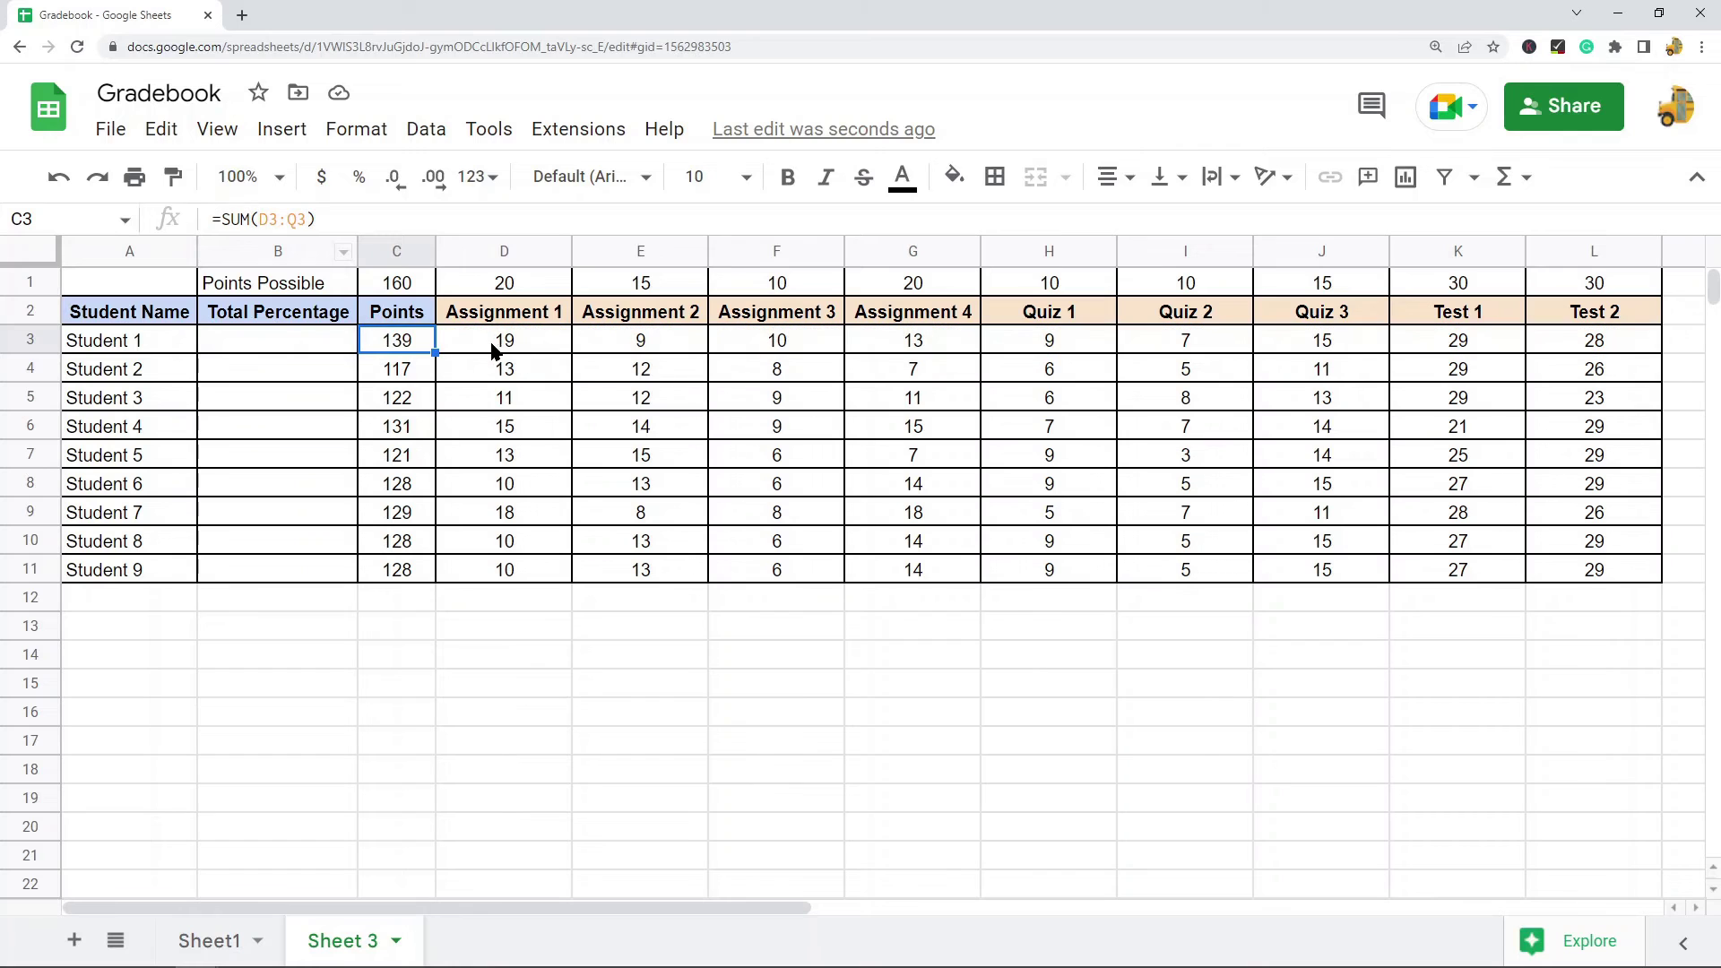
Enter =C3/$C$1 in B3, with an absolute reference to the total possible points, as Student 1's total percentage.
left_click(399, 287)
left_click(266, 341)
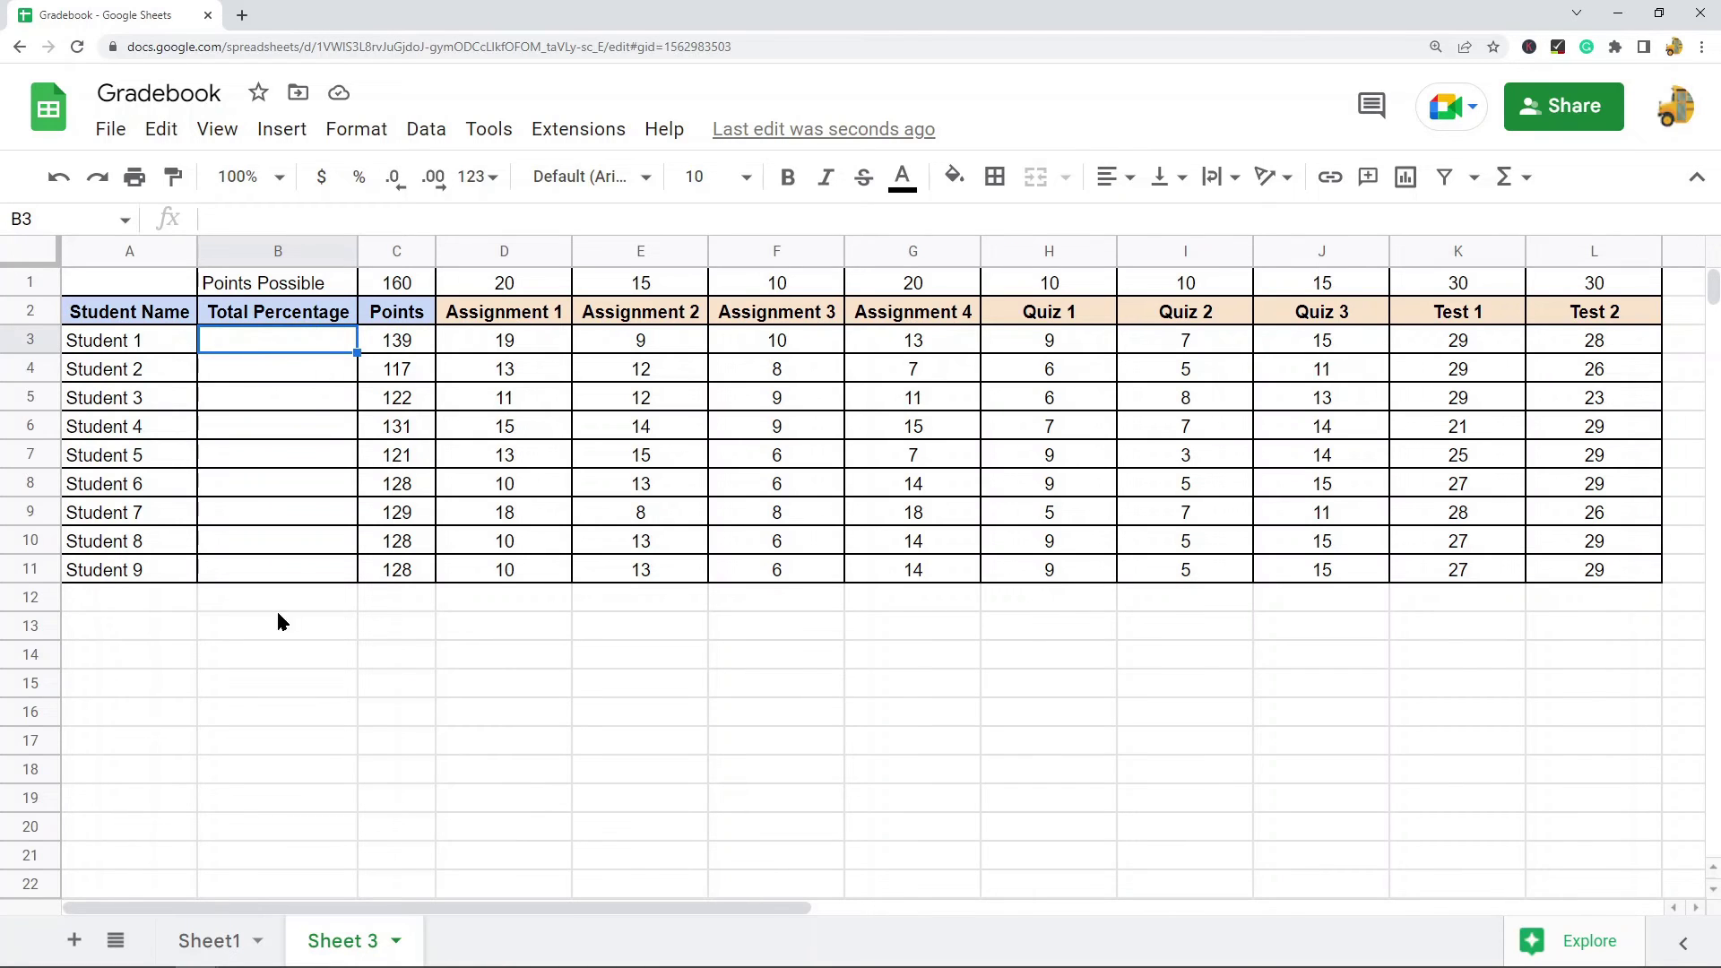
type("=")
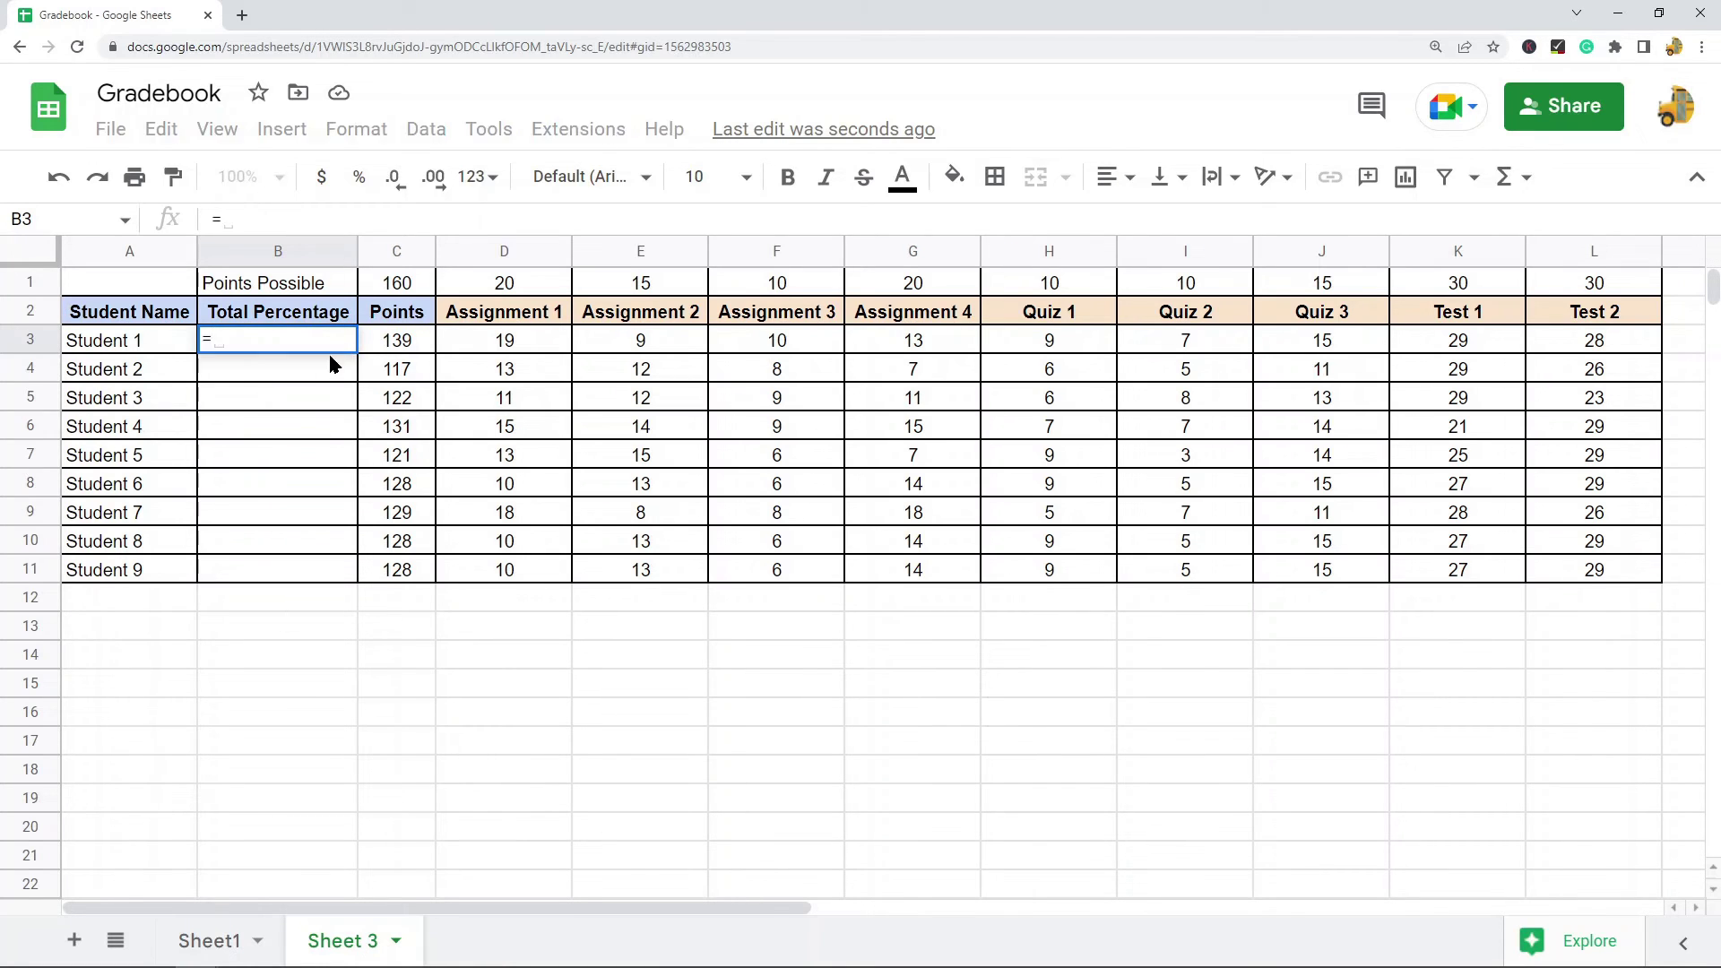
left_click(421, 346)
type("/")
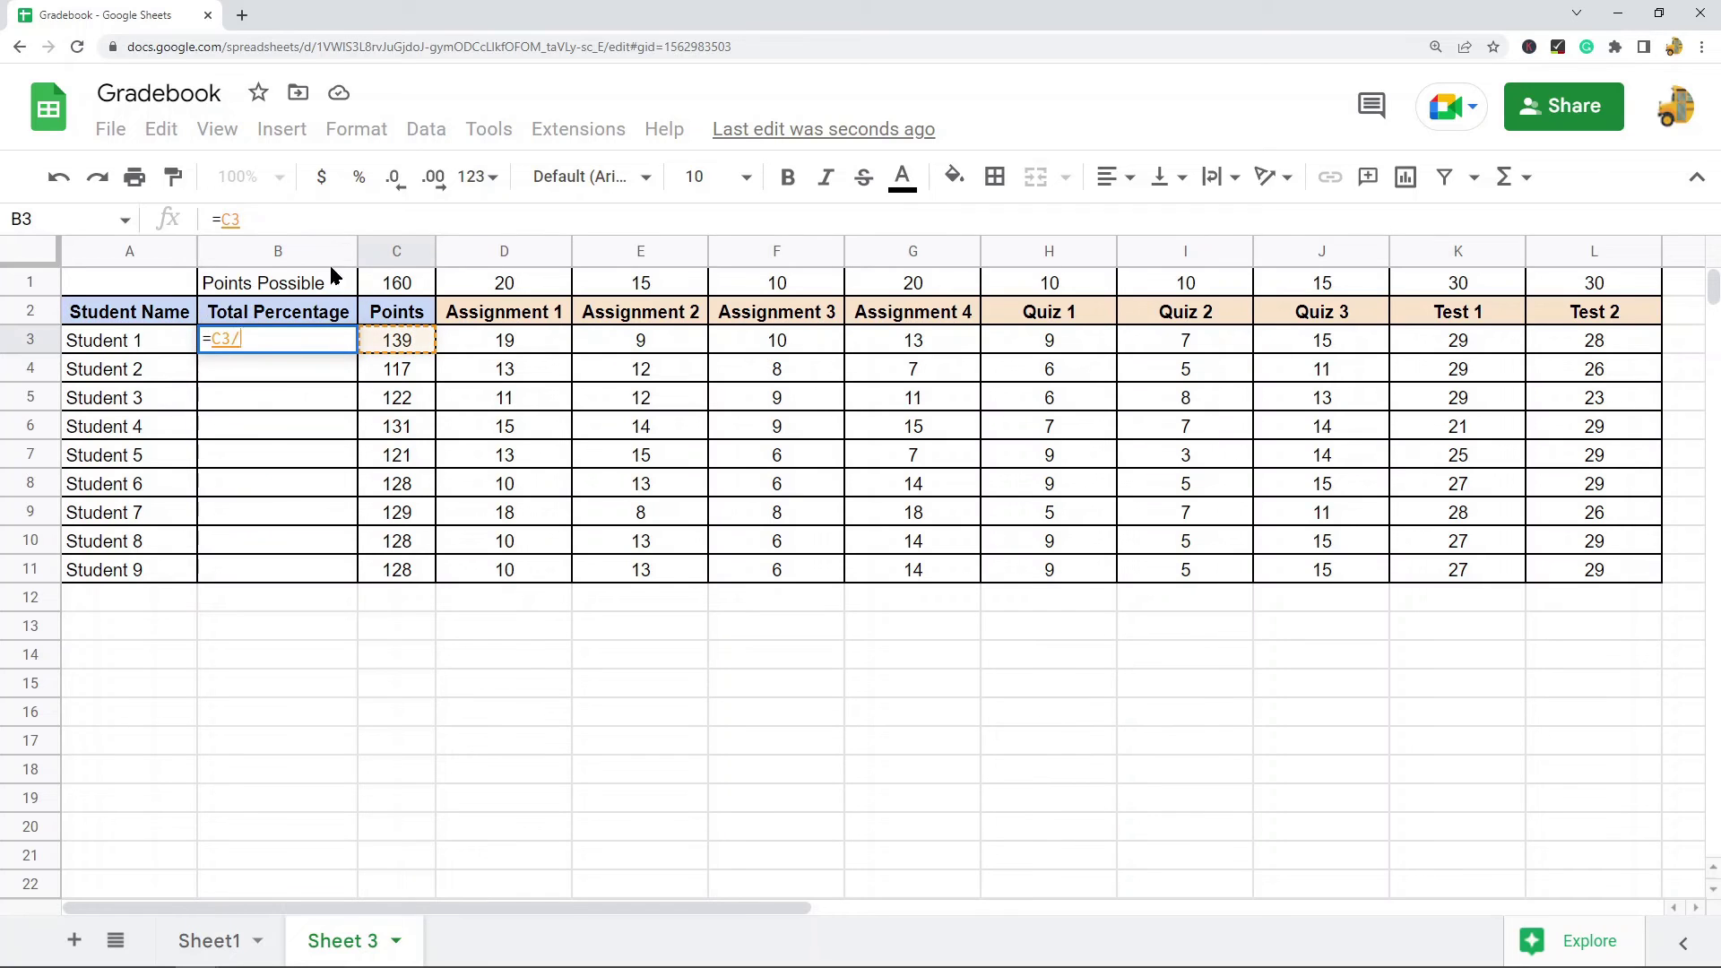
left_click(414, 285)
left_click(310, 222)
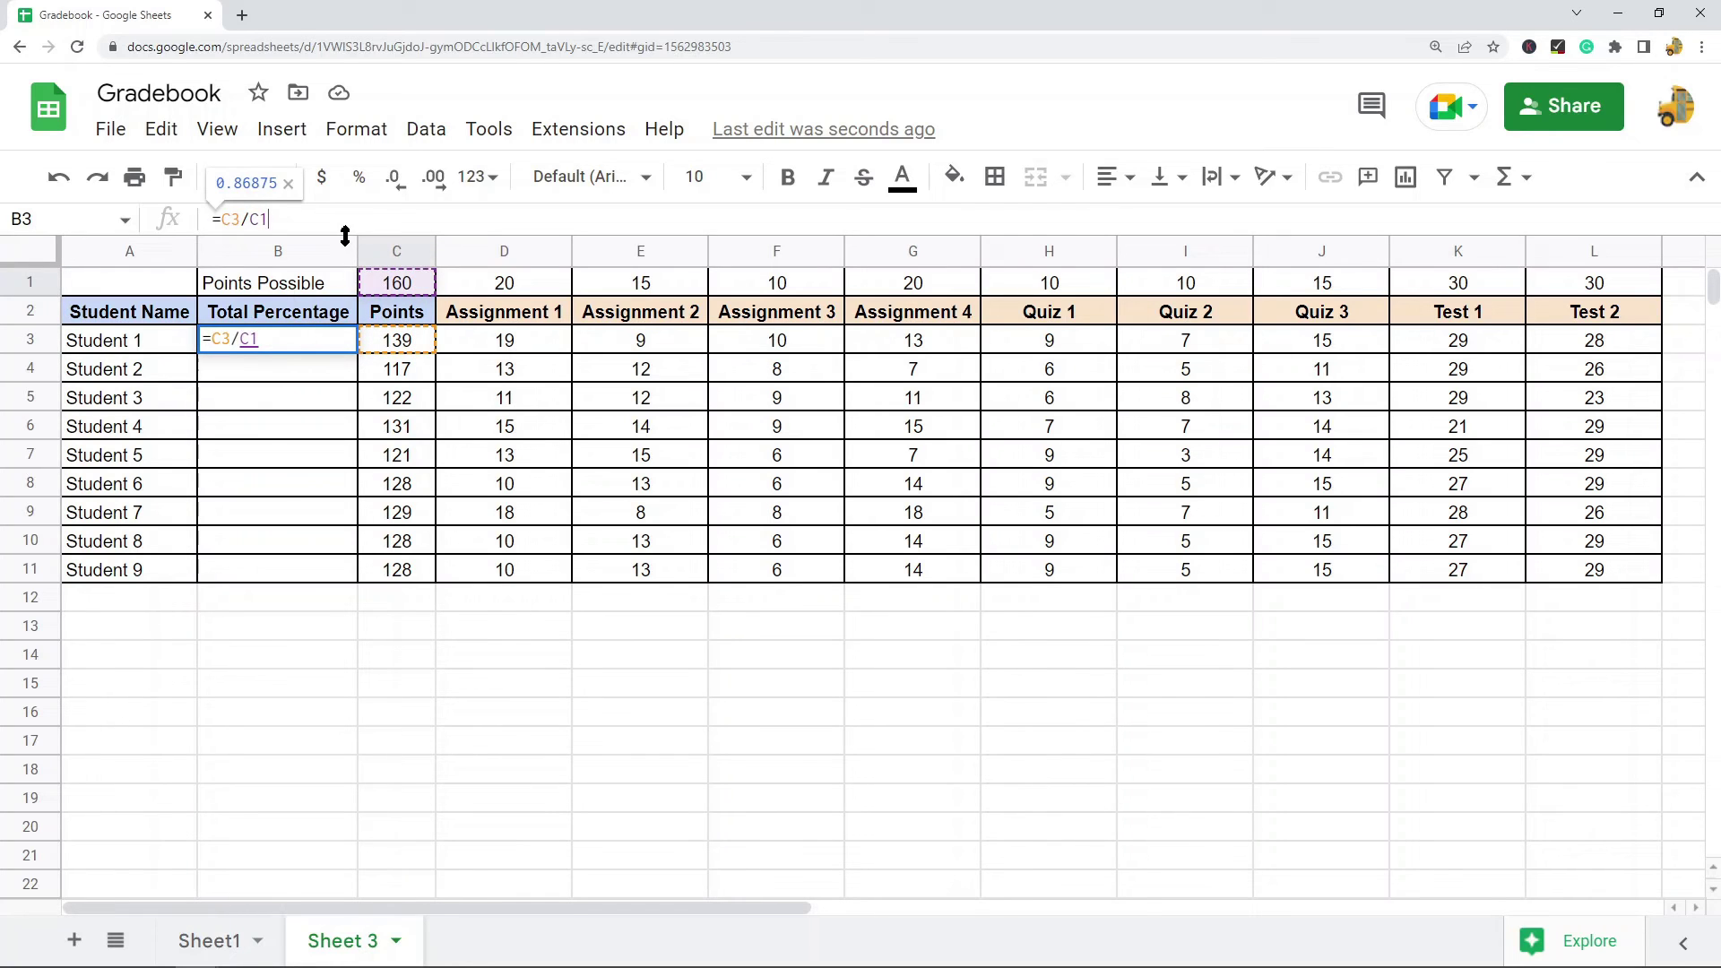
key("F4")
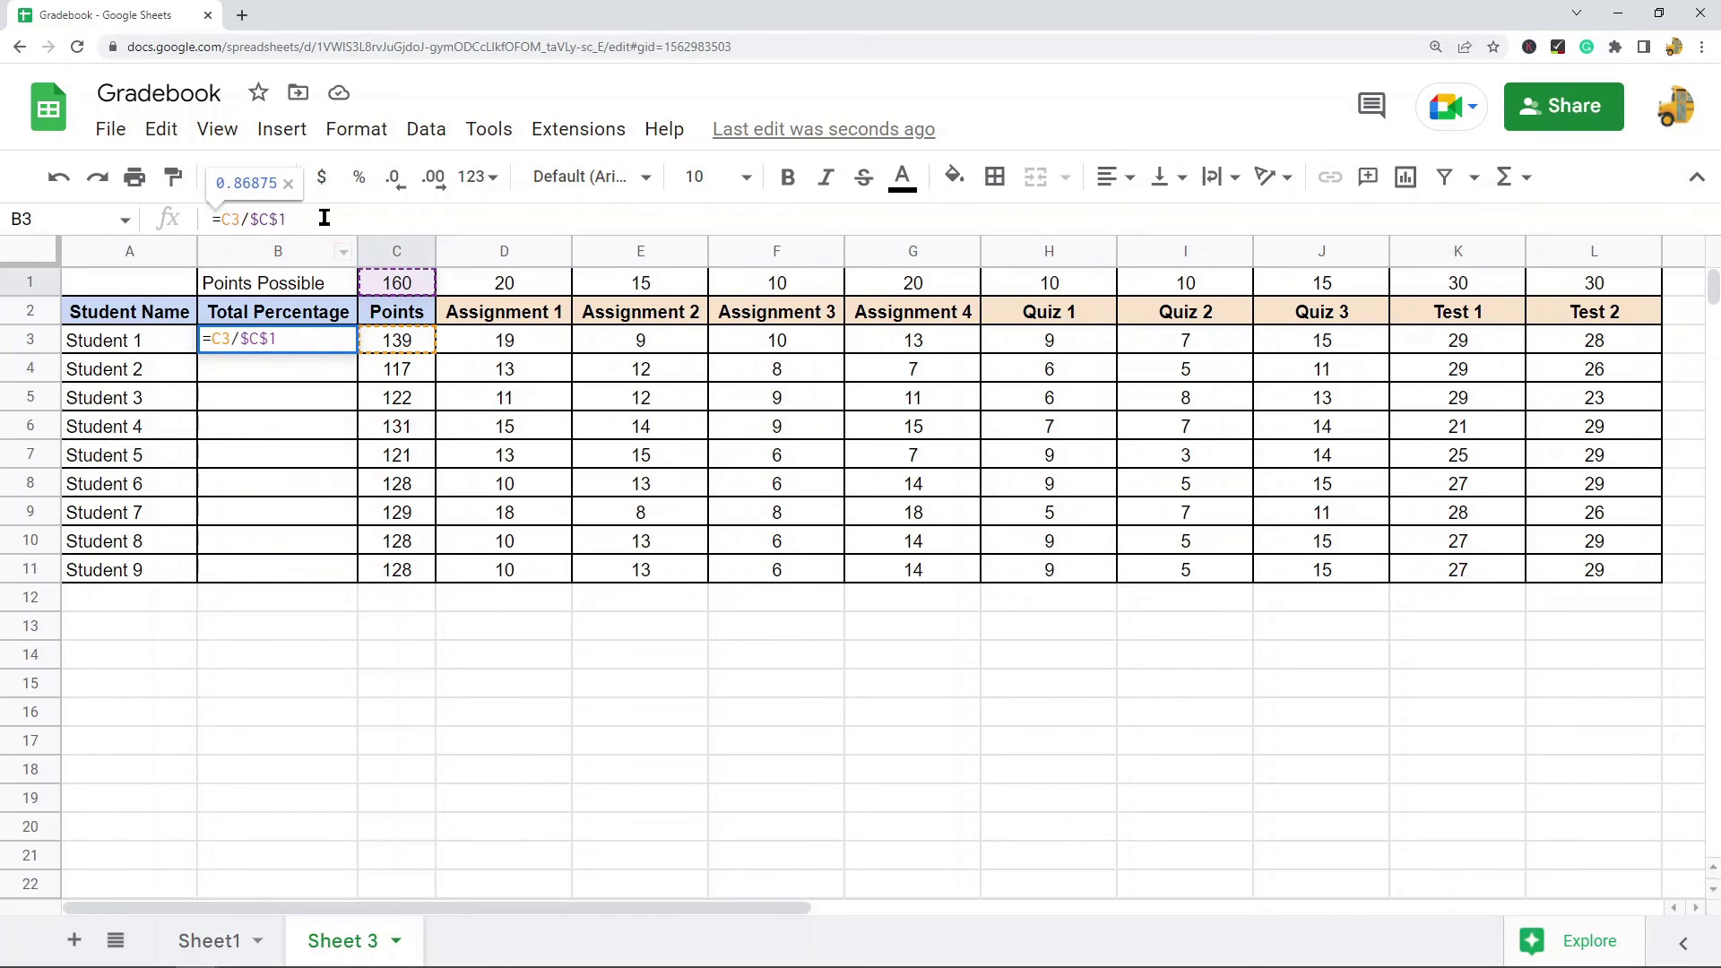
left_click_drag(305, 224, 250, 223)
left_click(357, 225)
key("Return")
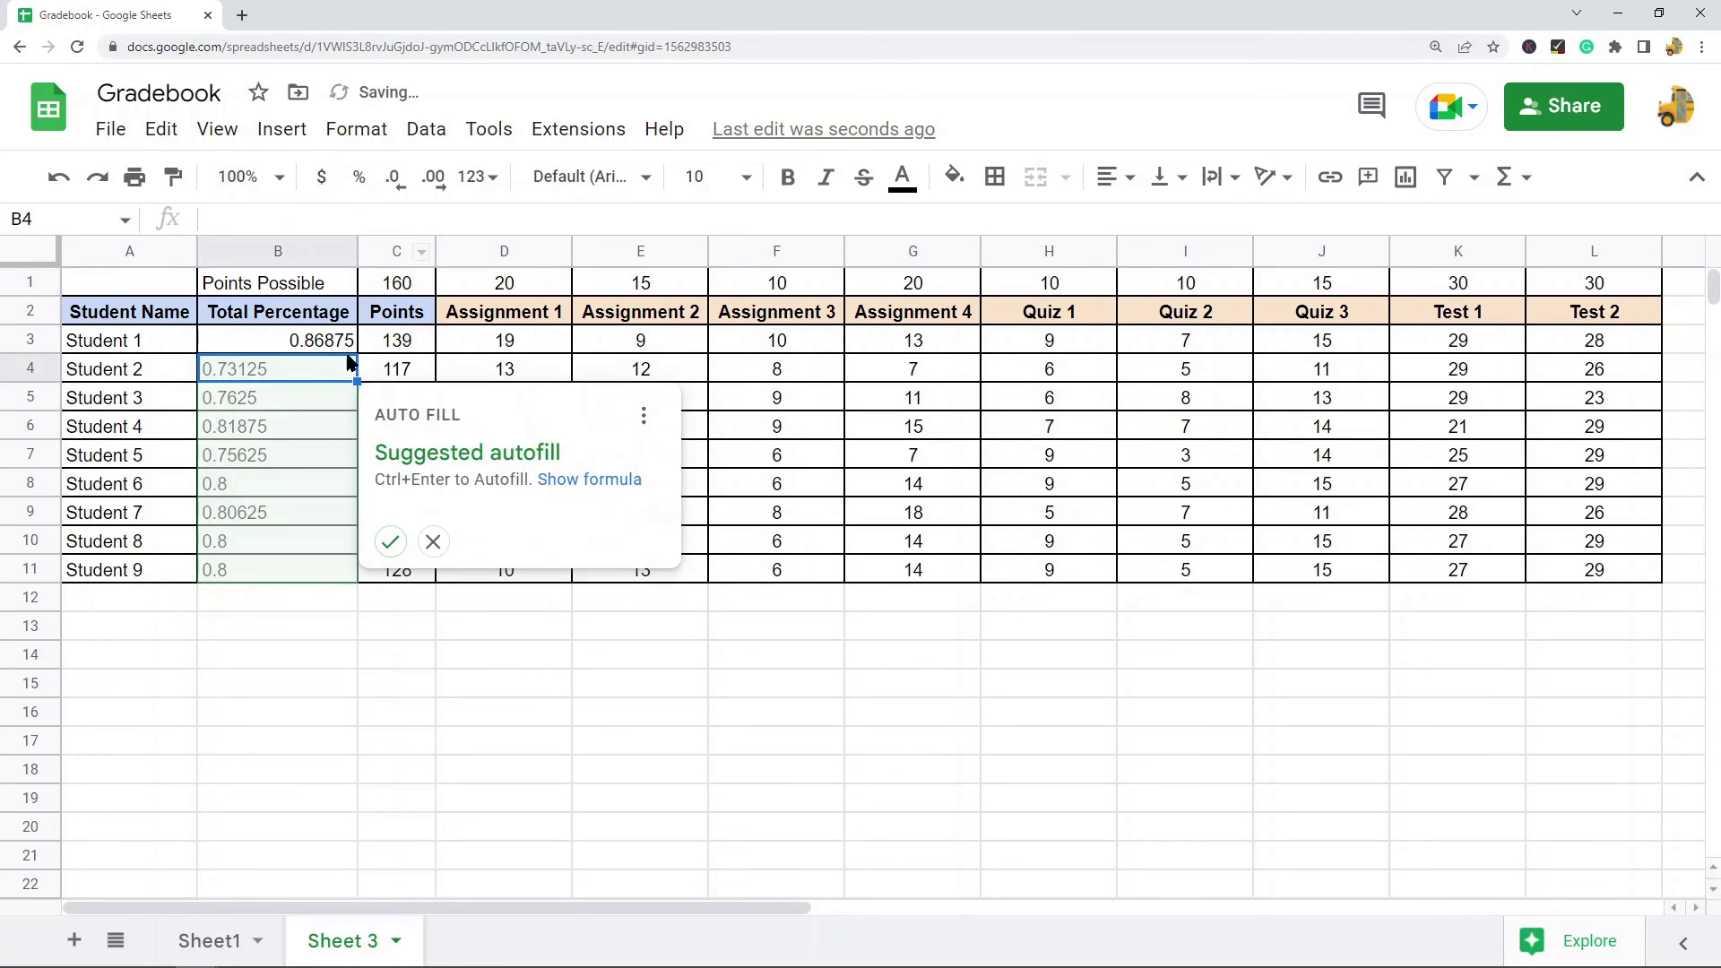
Copy the percentage formula from B3 into B4:B11 for the remaining students.
left_click(316, 350)
key("ctrl+c")
left_click_drag(317, 370, 319, 573)
key("ctrl+v")
Examine the formulas in B4 to B8 for their references to each student's points and the fixed total in C1.
left_click(316, 380)
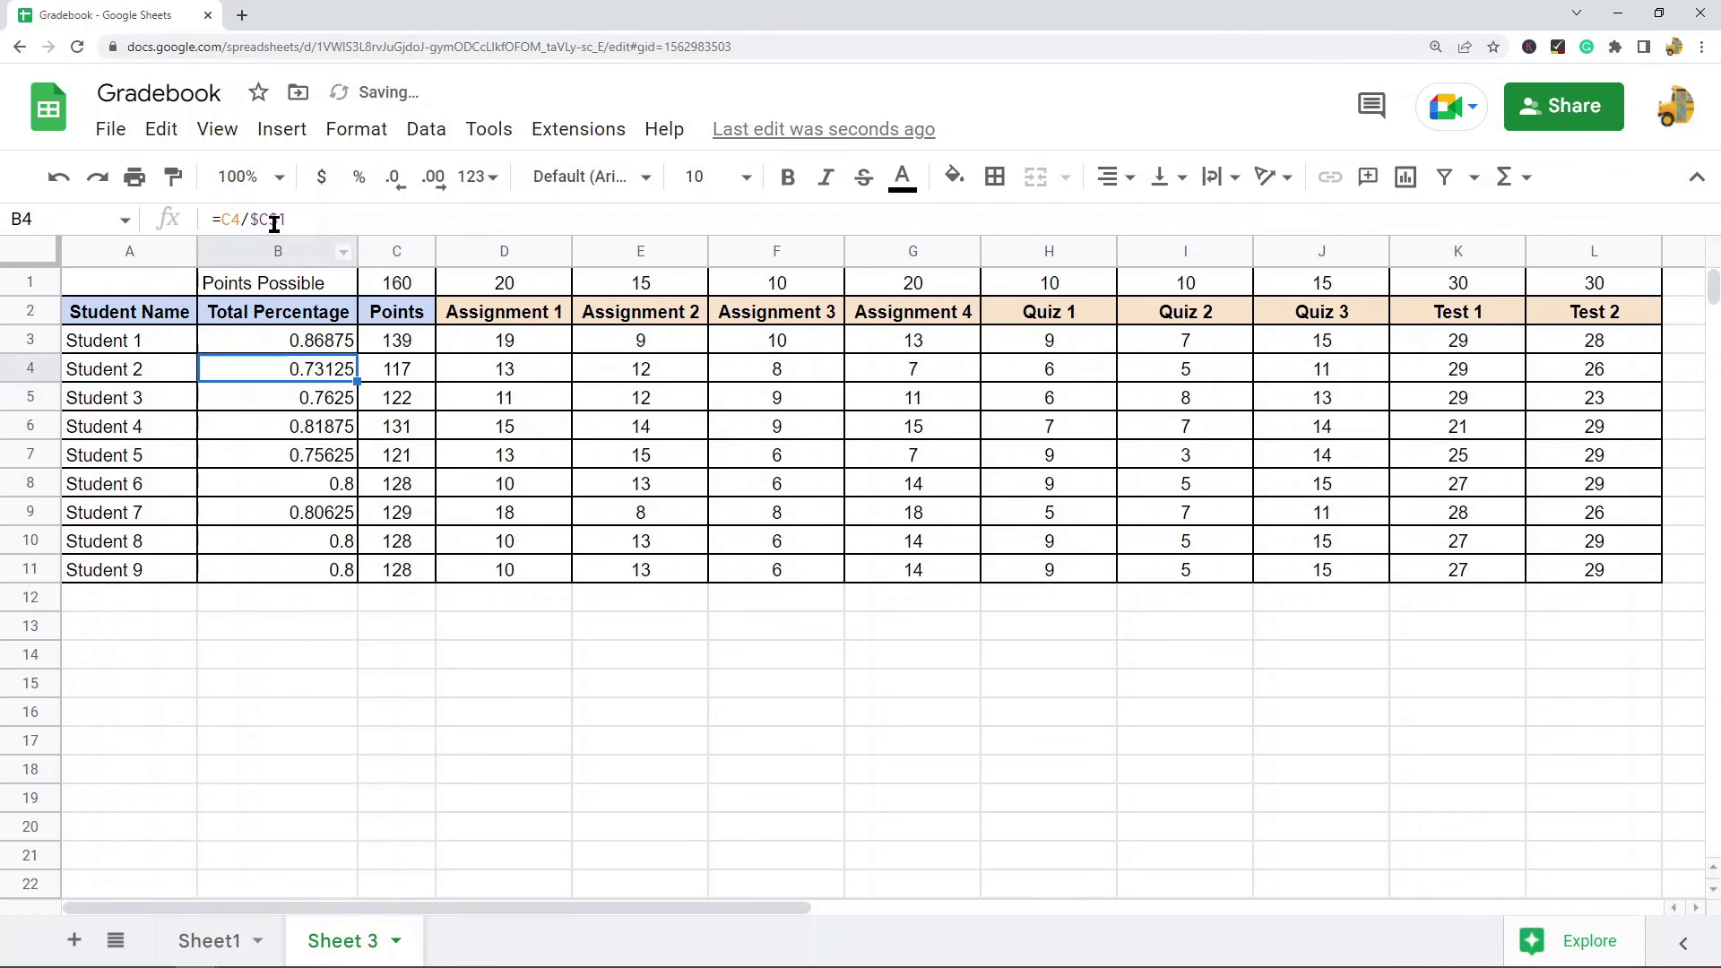
left_click(269, 219)
left_click(331, 401)
left_click(269, 215)
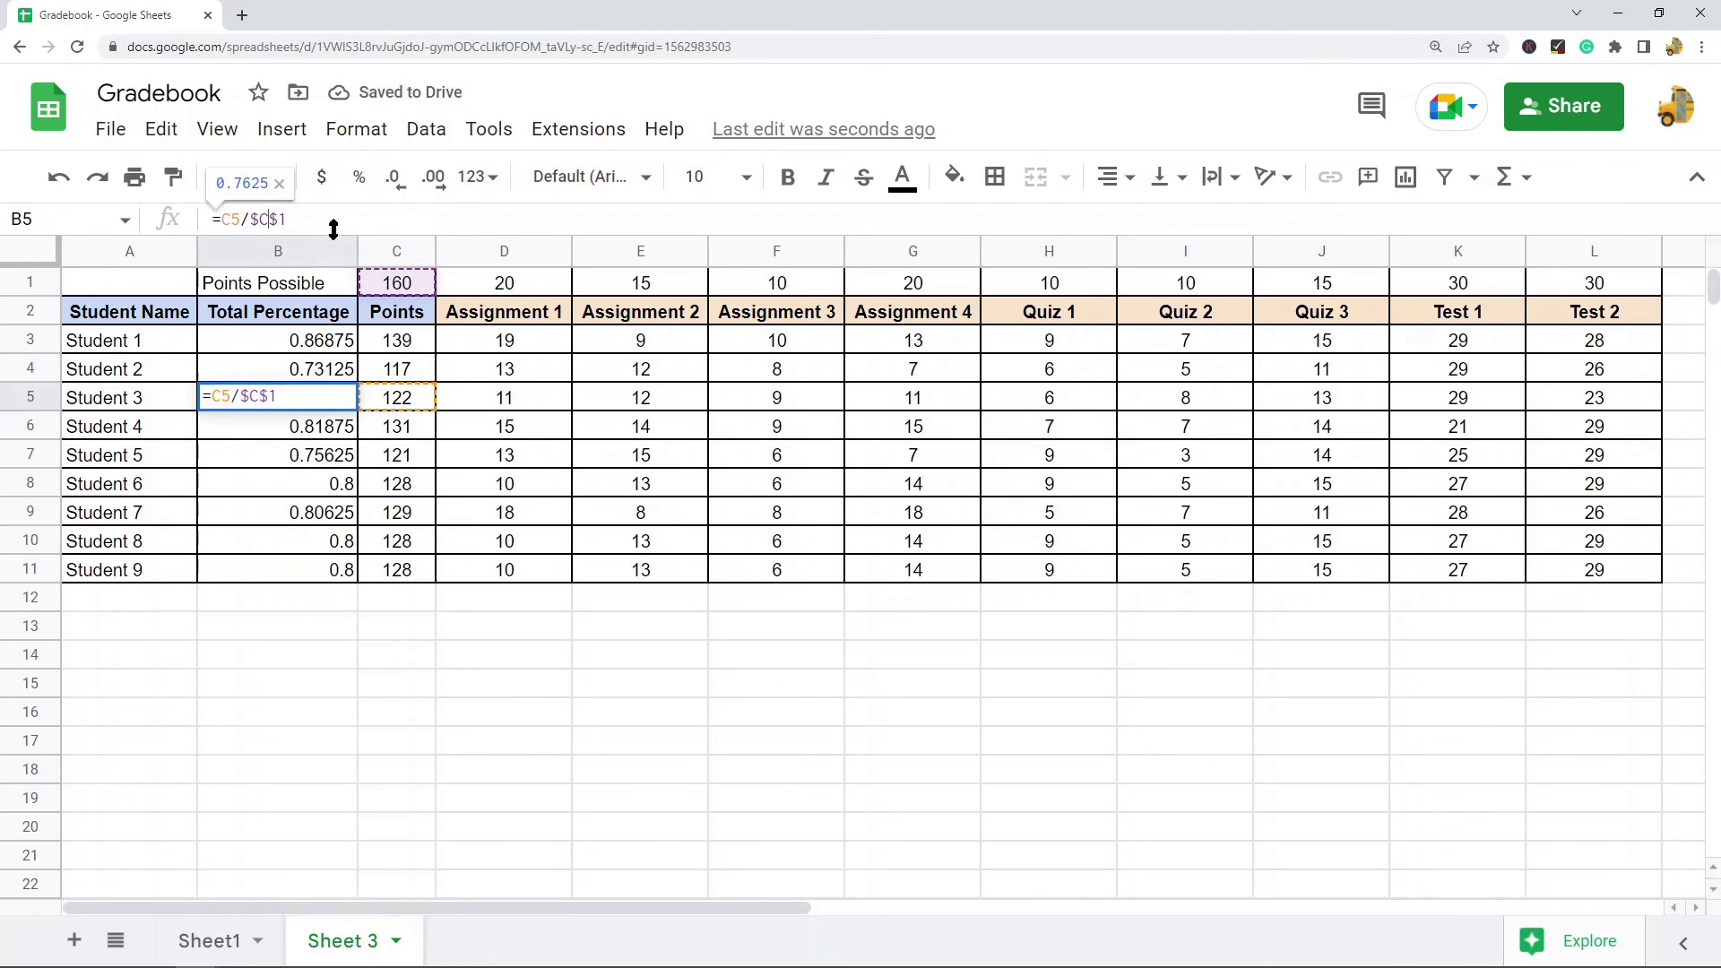
left_click(332, 434)
left_click(258, 224)
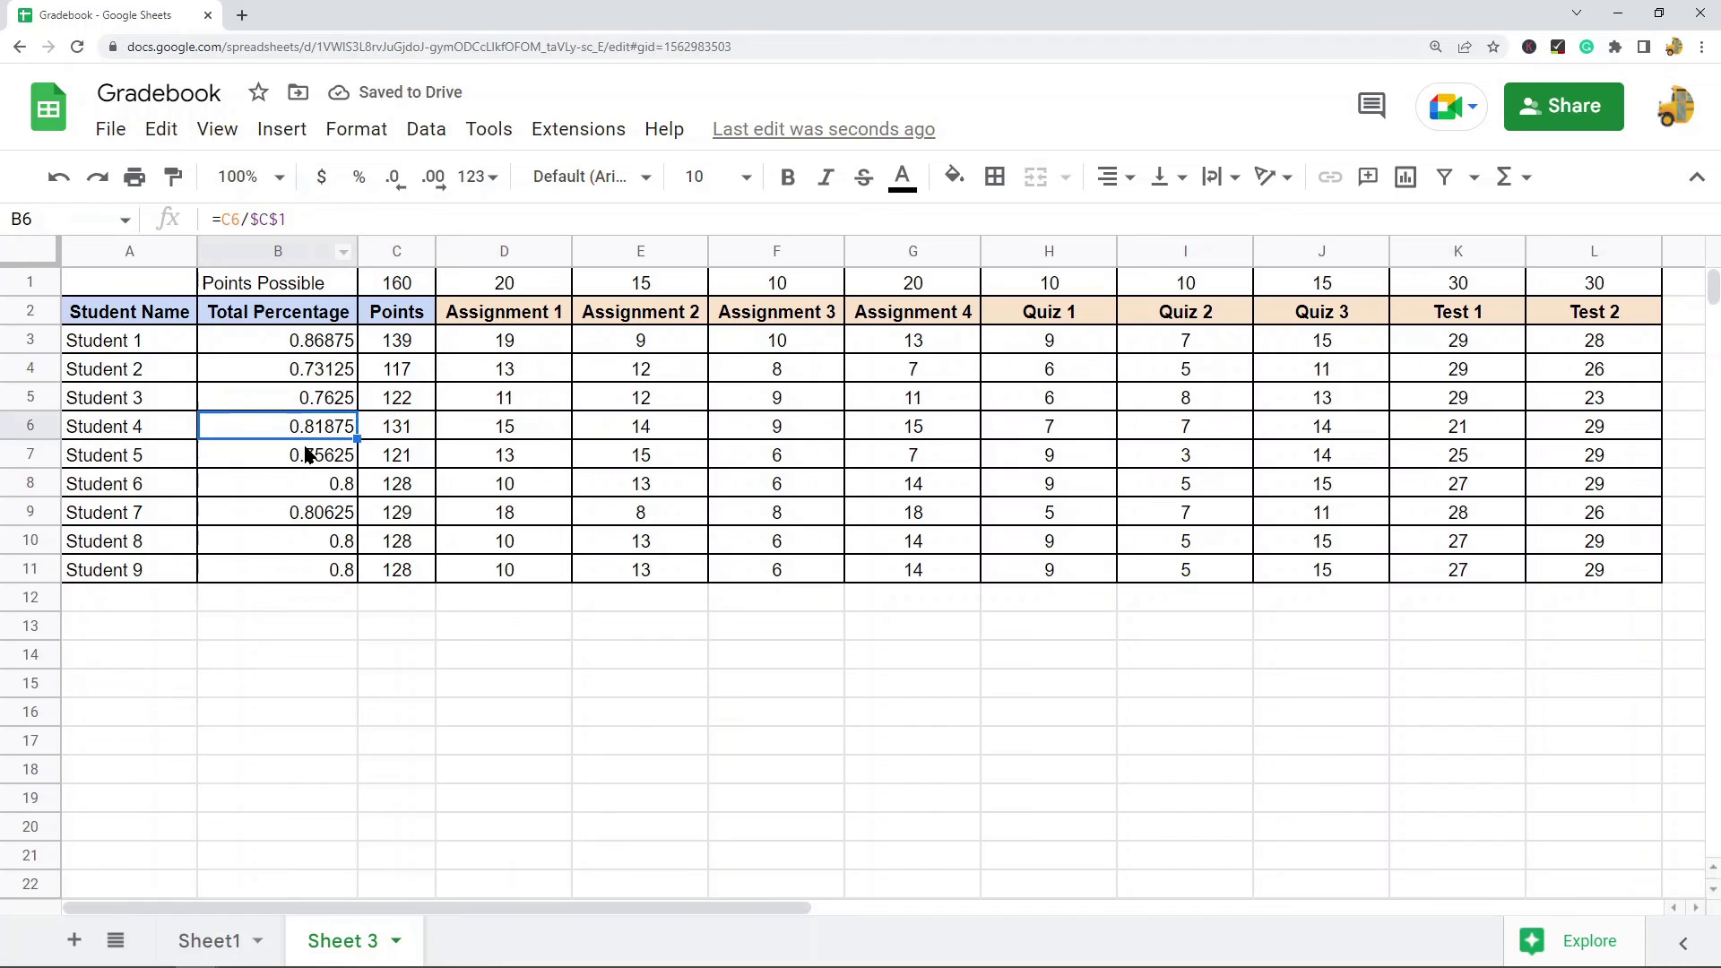
left_click(307, 453)
left_click(269, 219)
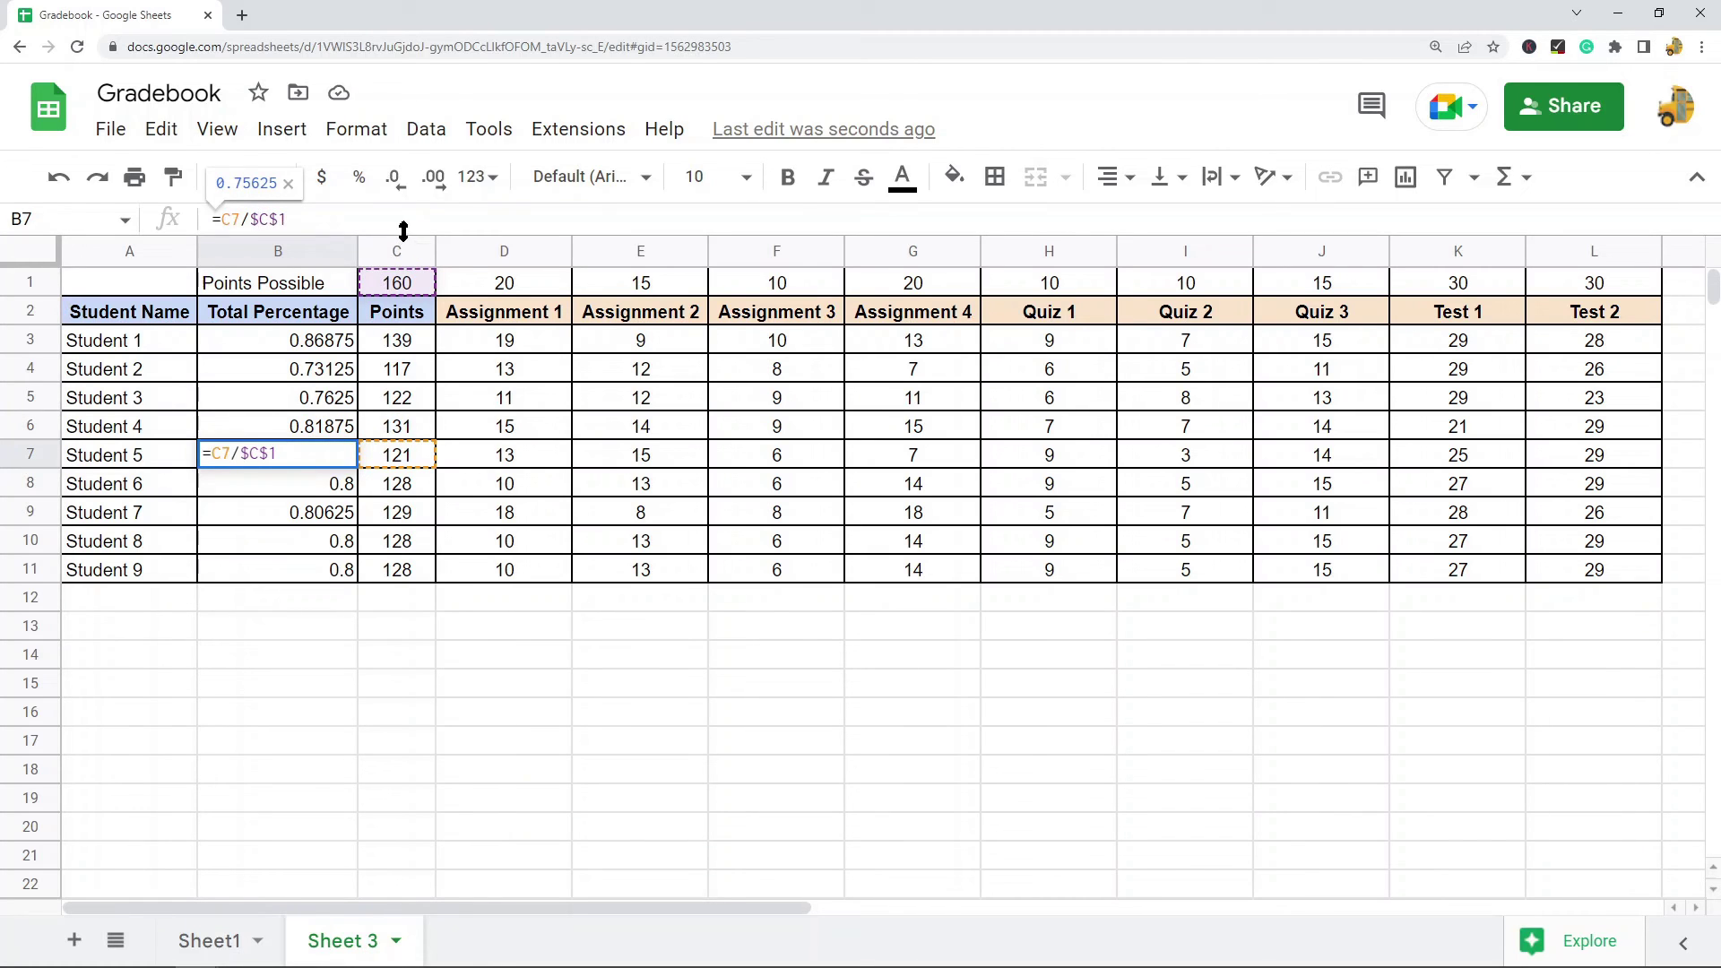
key("Escape")
left_click(342, 495)
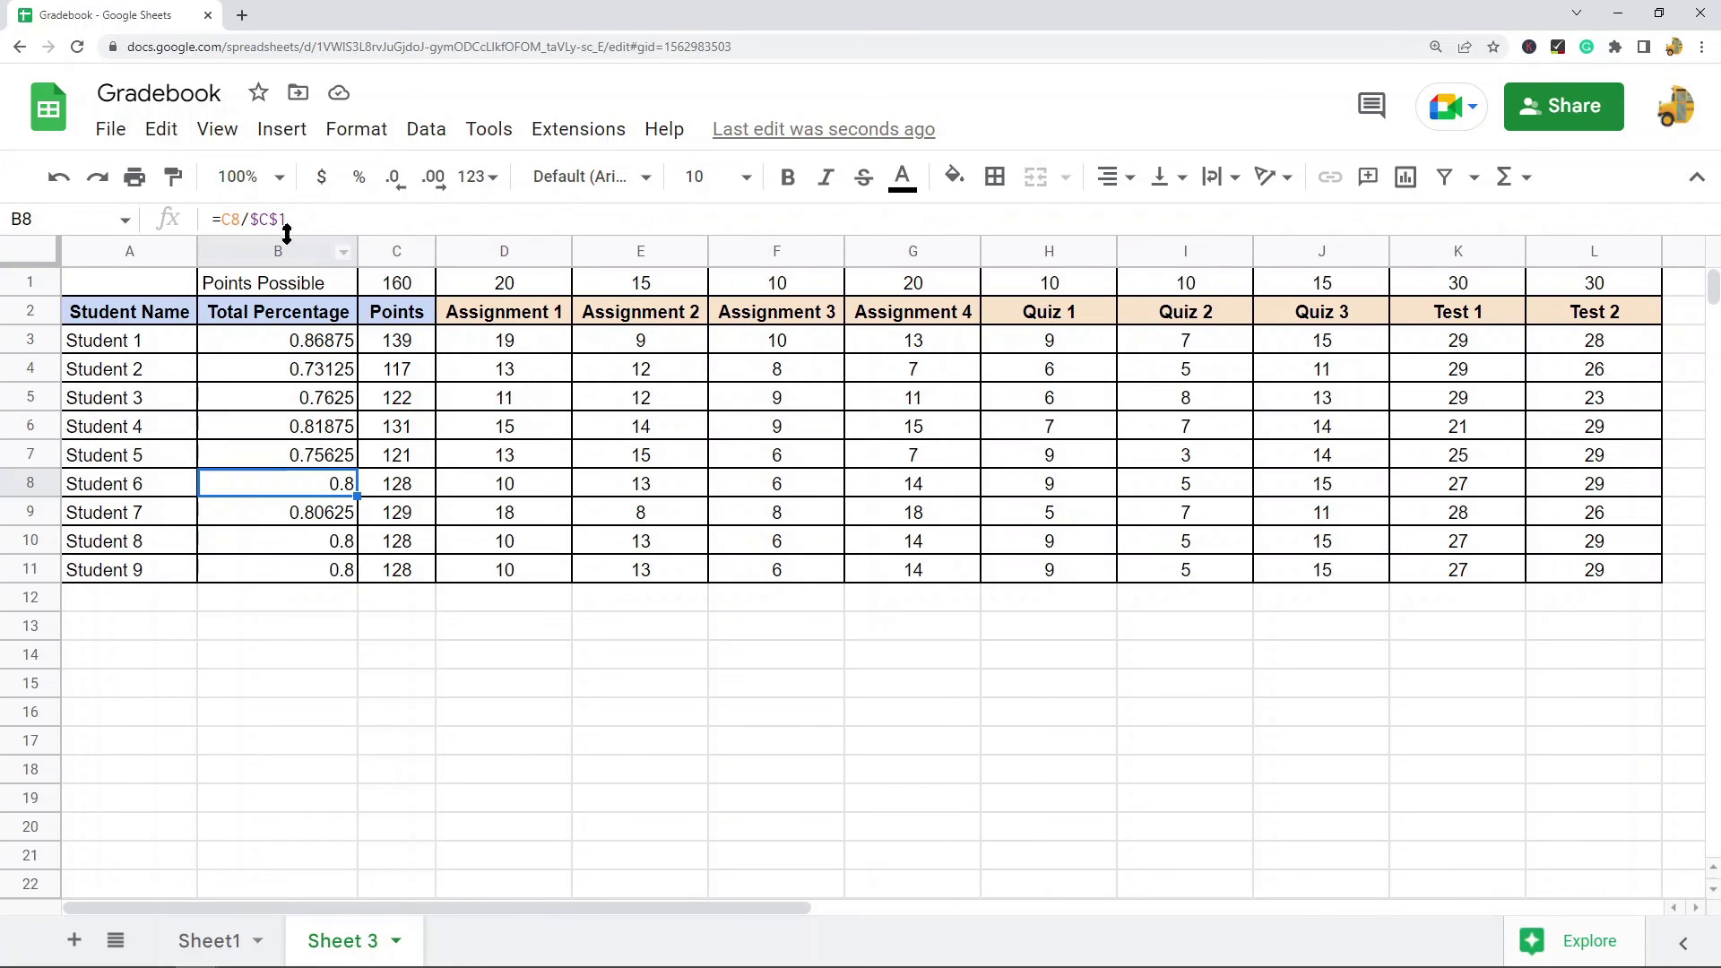
left_click(408, 286)
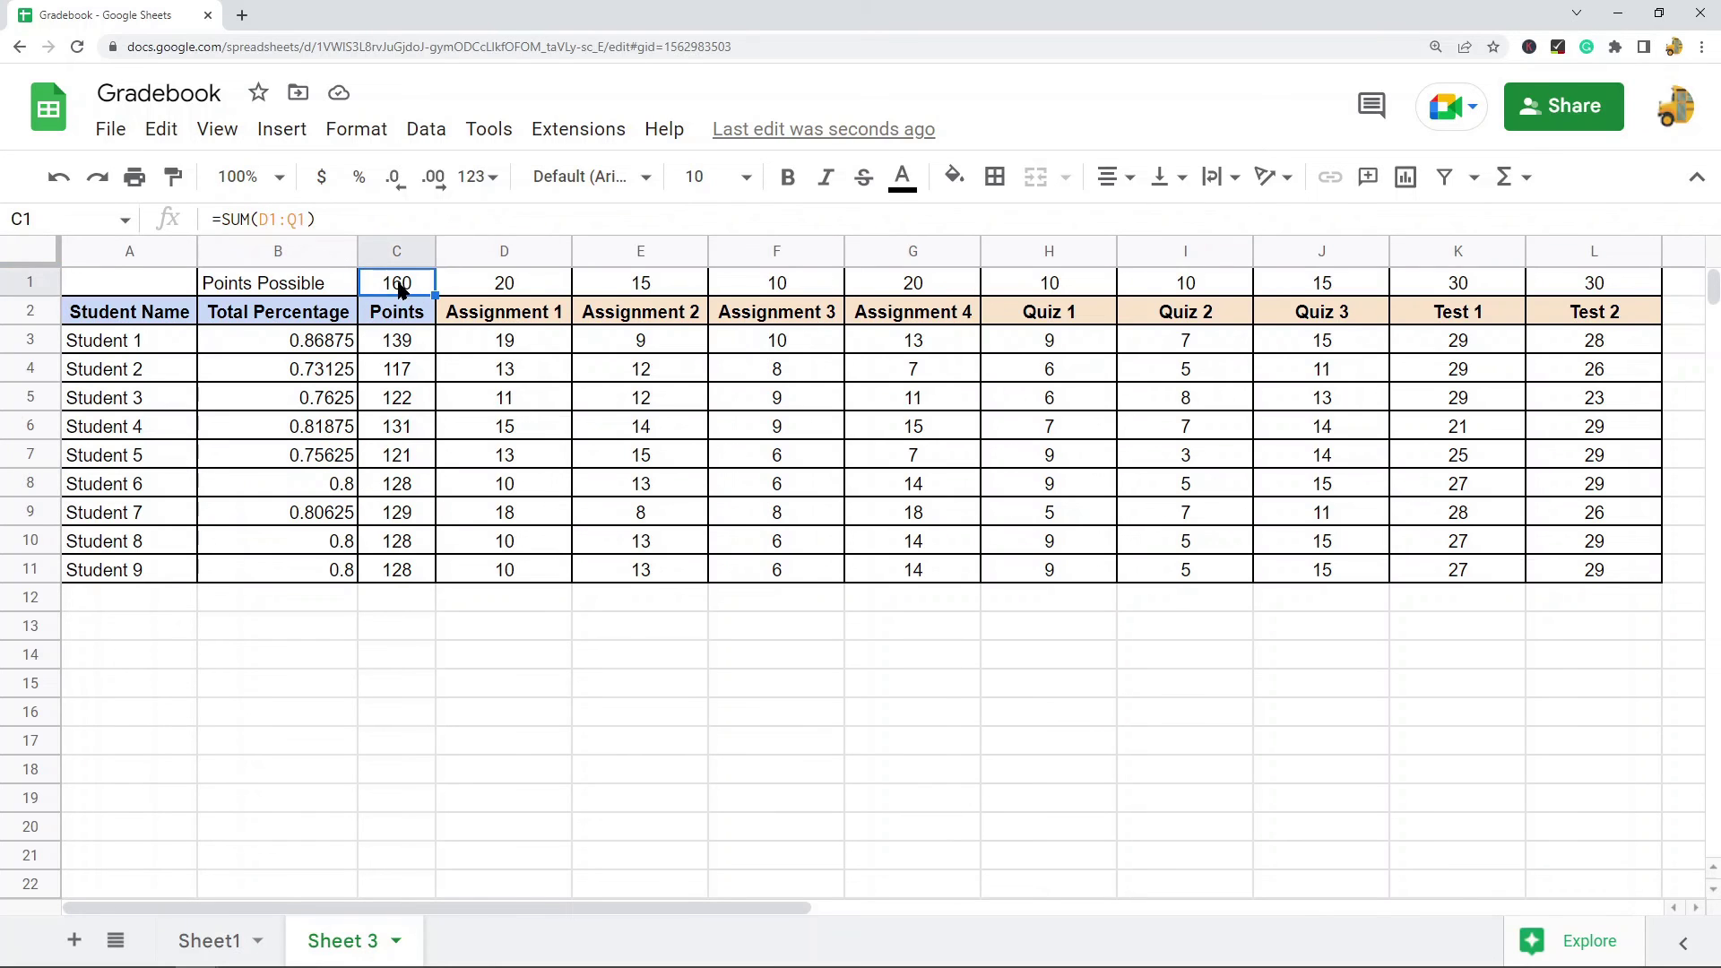
Center the Total Percentage values in B3:B11 horizontally.
left_click_drag(334, 341, 316, 572)
left_click(1117, 177)
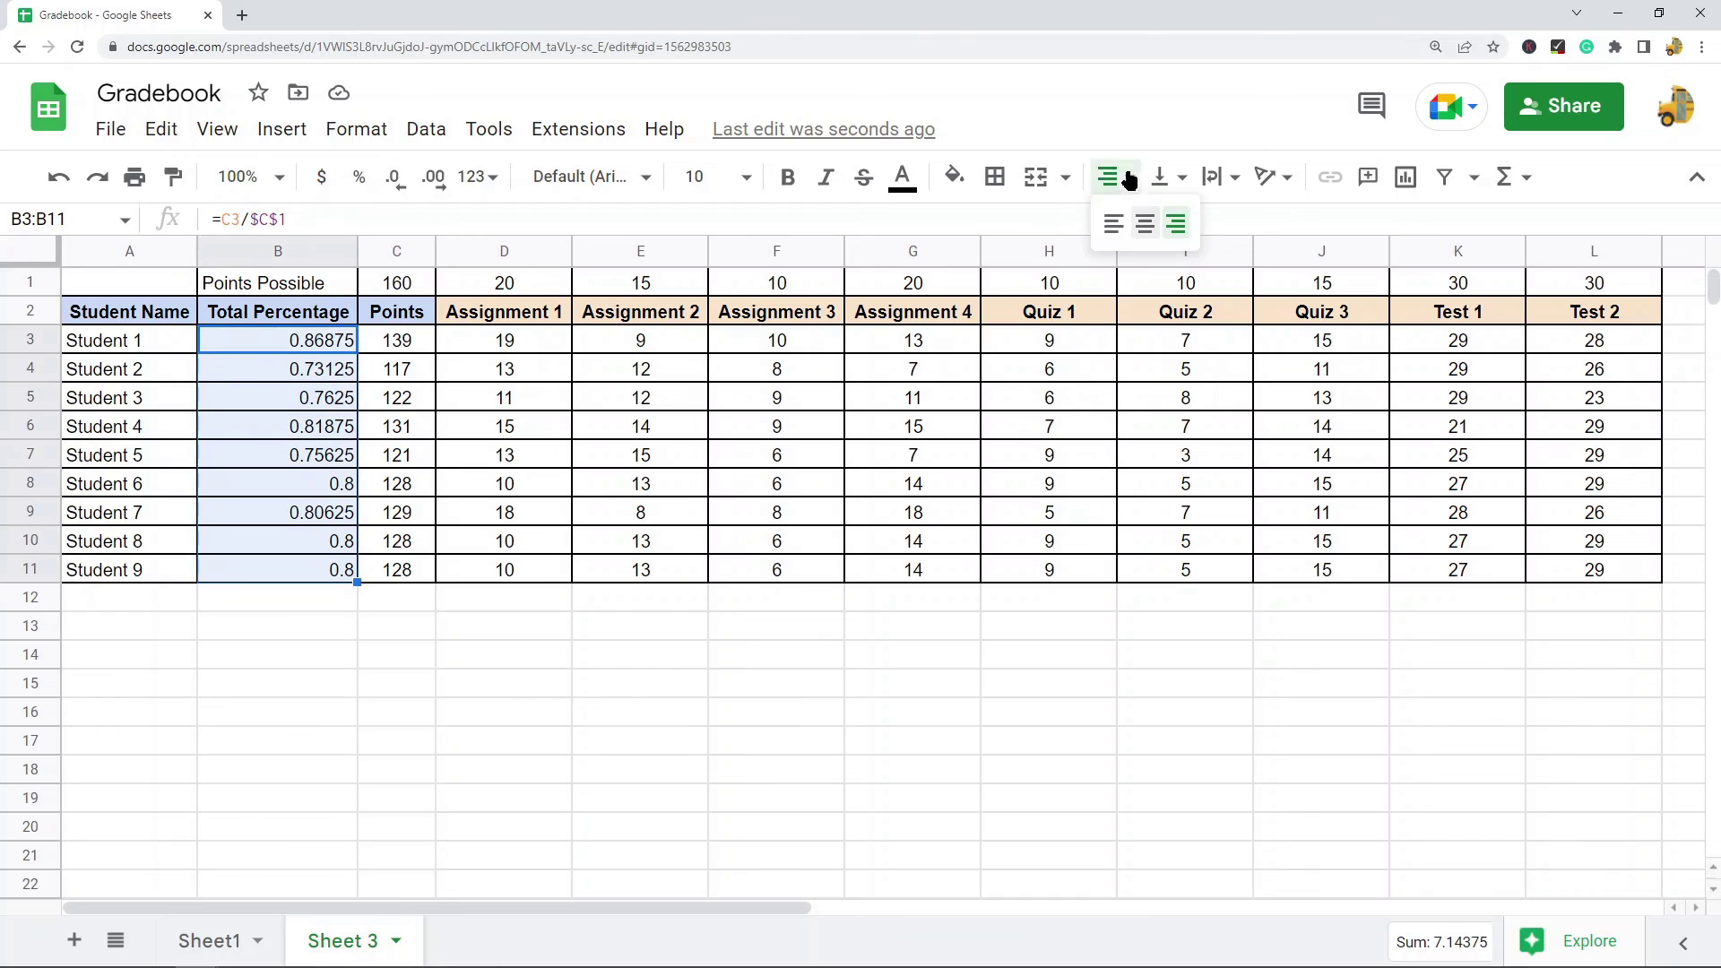
left_click(1139, 229)
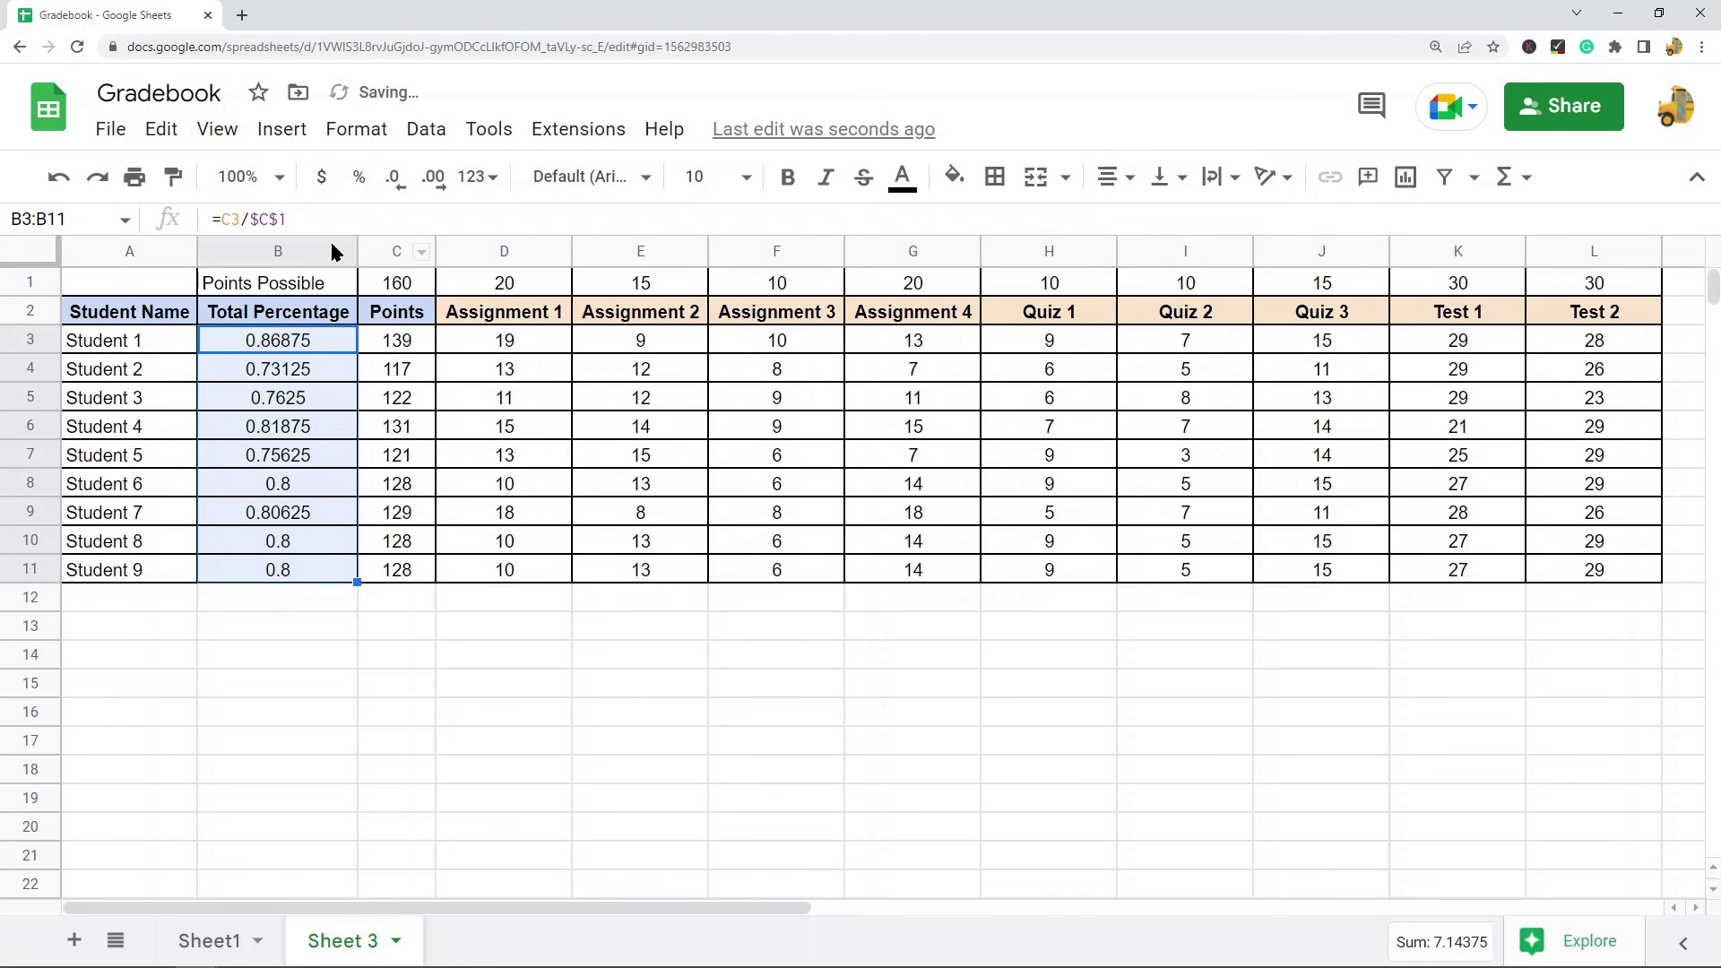
Format the Total Percentage values in B3:B11 as percentages with no decimal places.
left_click(320, 645)
left_click_drag(287, 352, 289, 568)
left_click(359, 179)
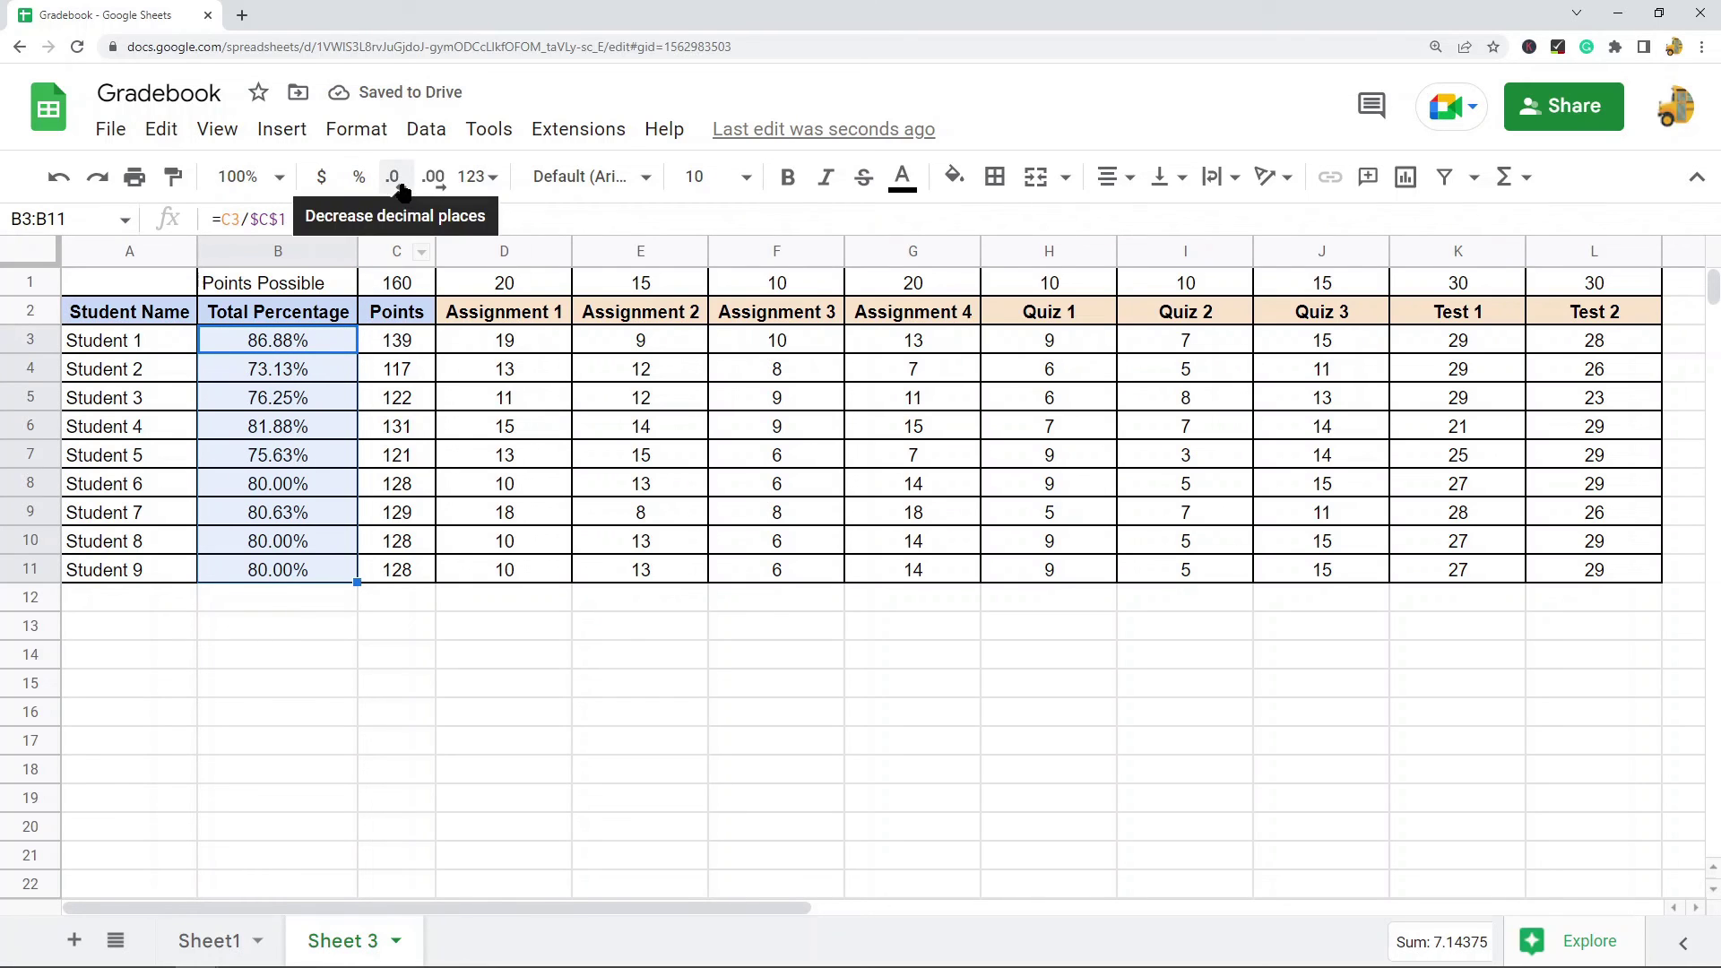
left_click(394, 179)
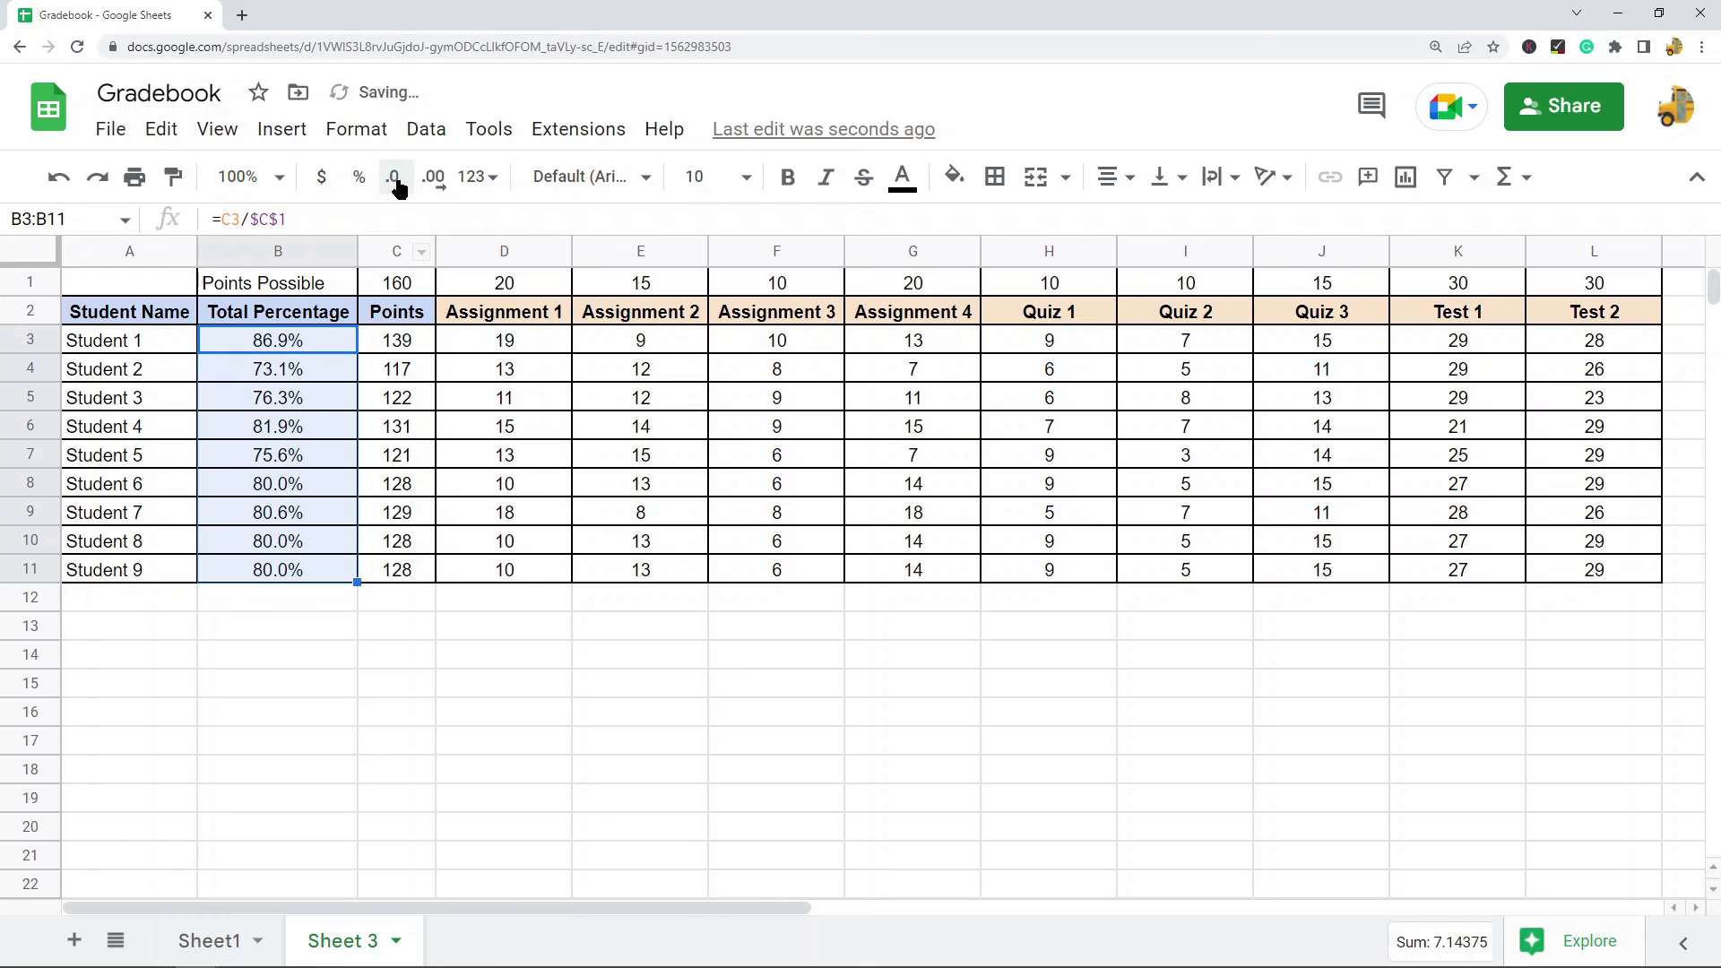
left_click(395, 179)
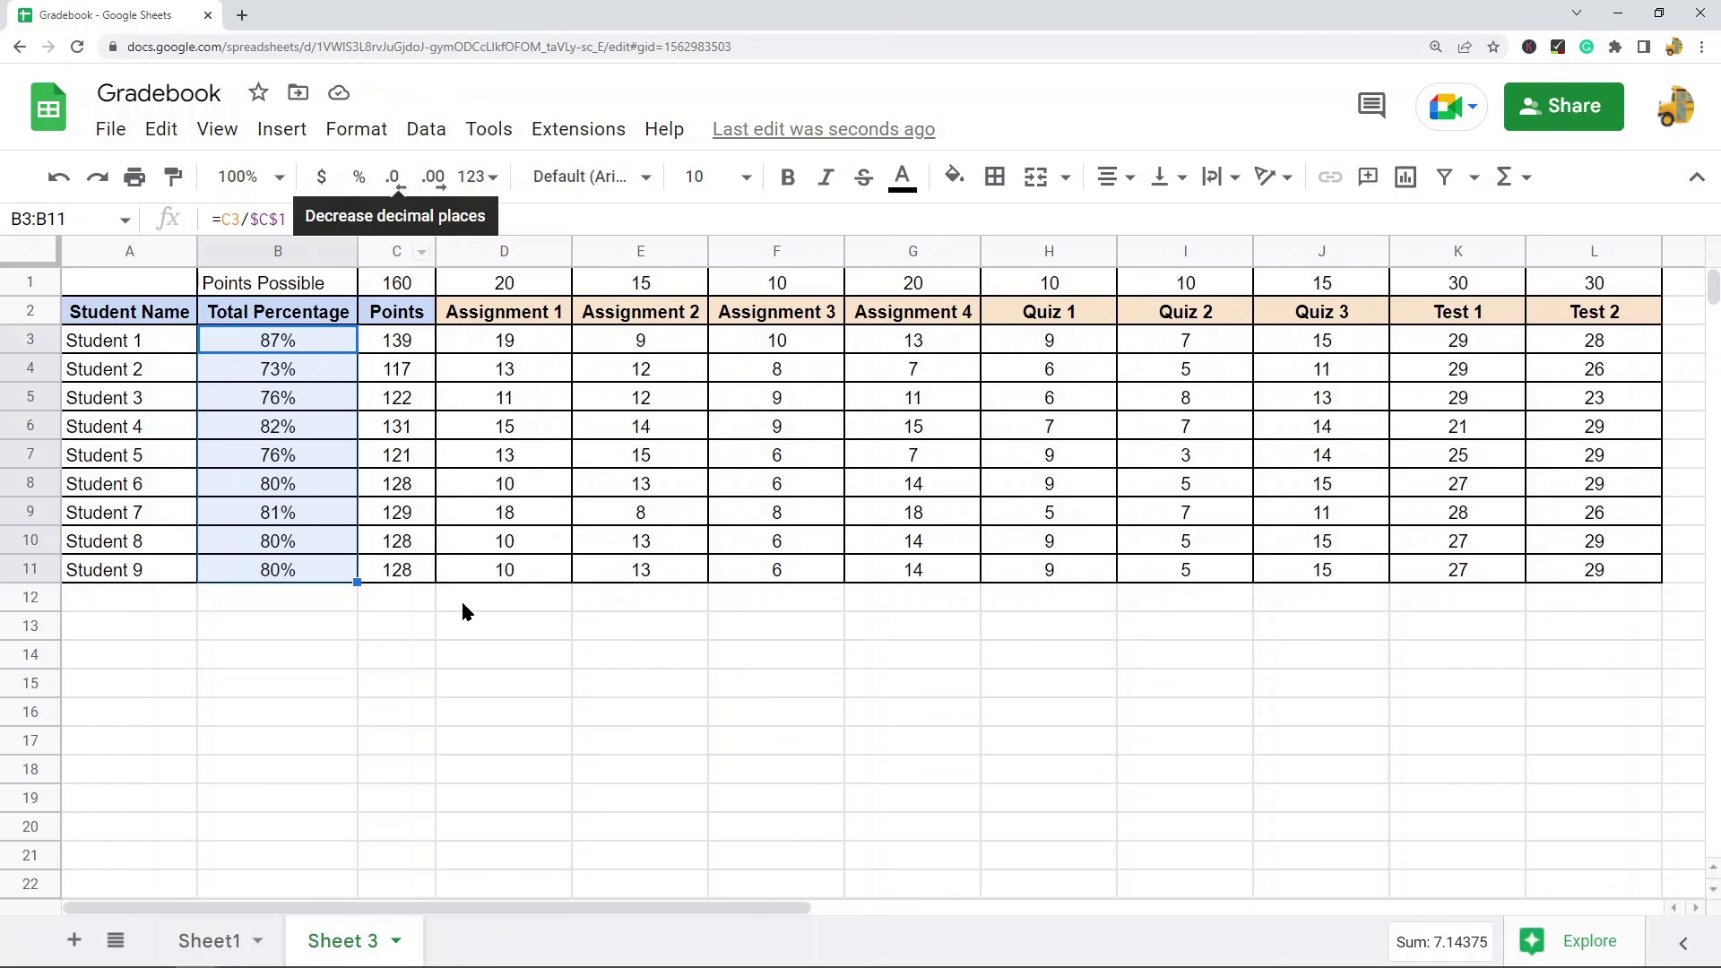
Review how Student 1's percentage in B3 relates to the points earned in C3 and the possible points in C1.
left_click(470, 695)
left_click(306, 348)
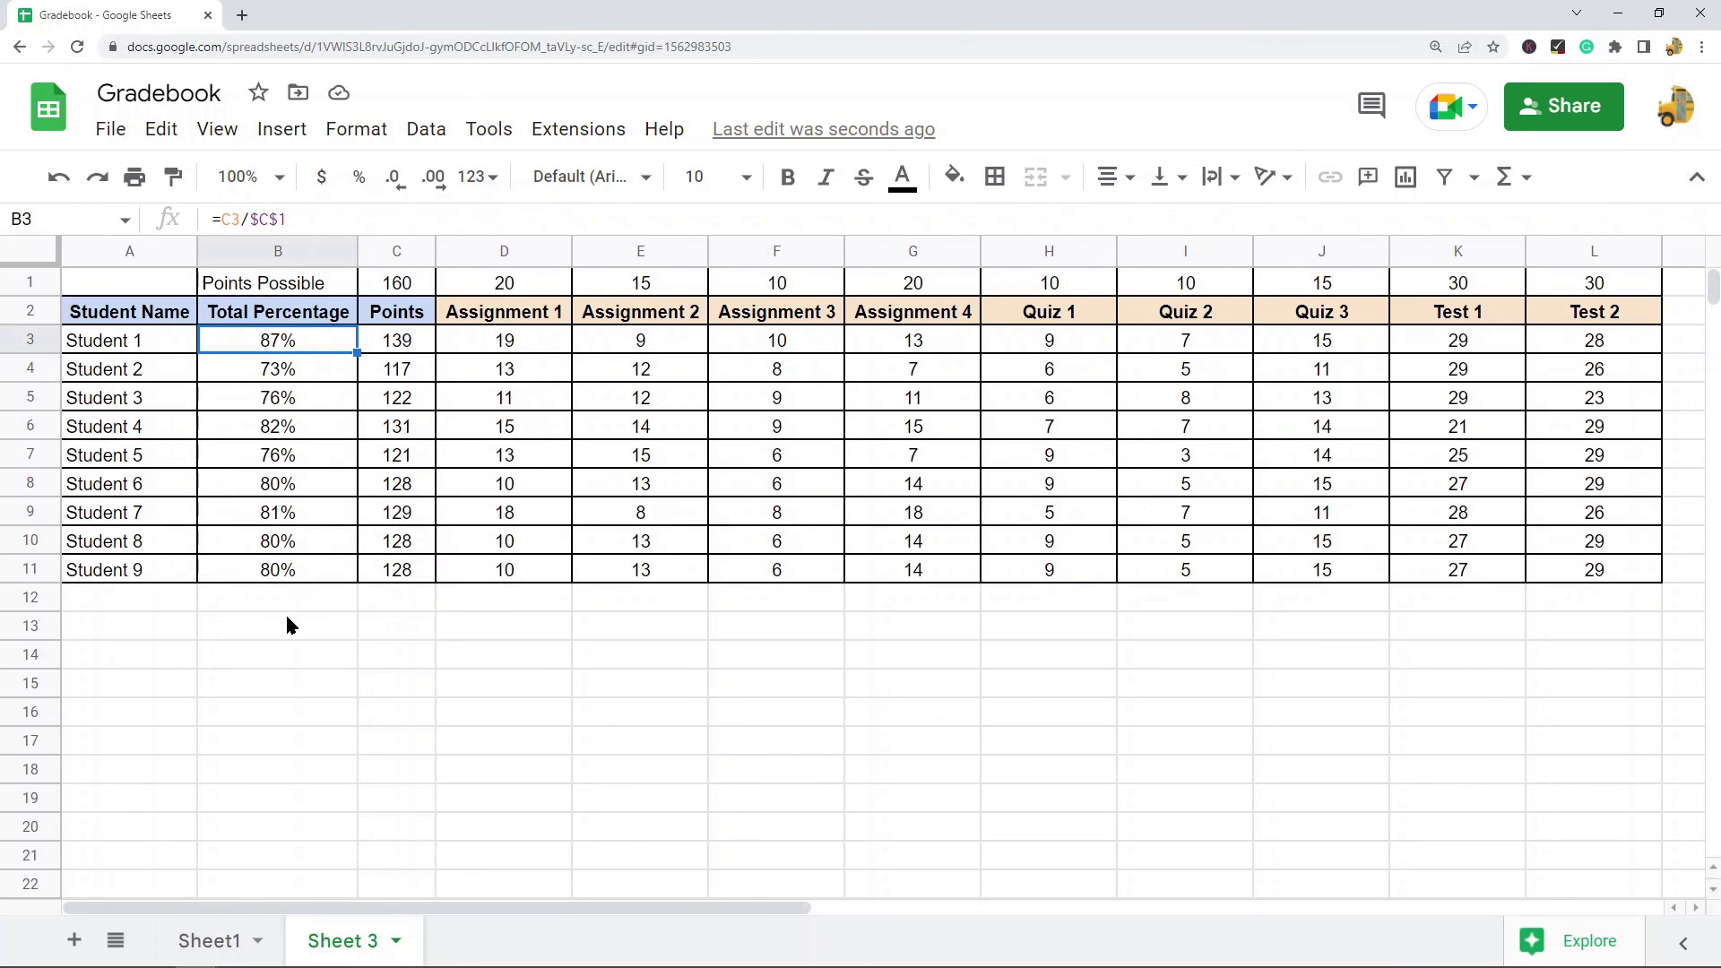
left_click(406, 281)
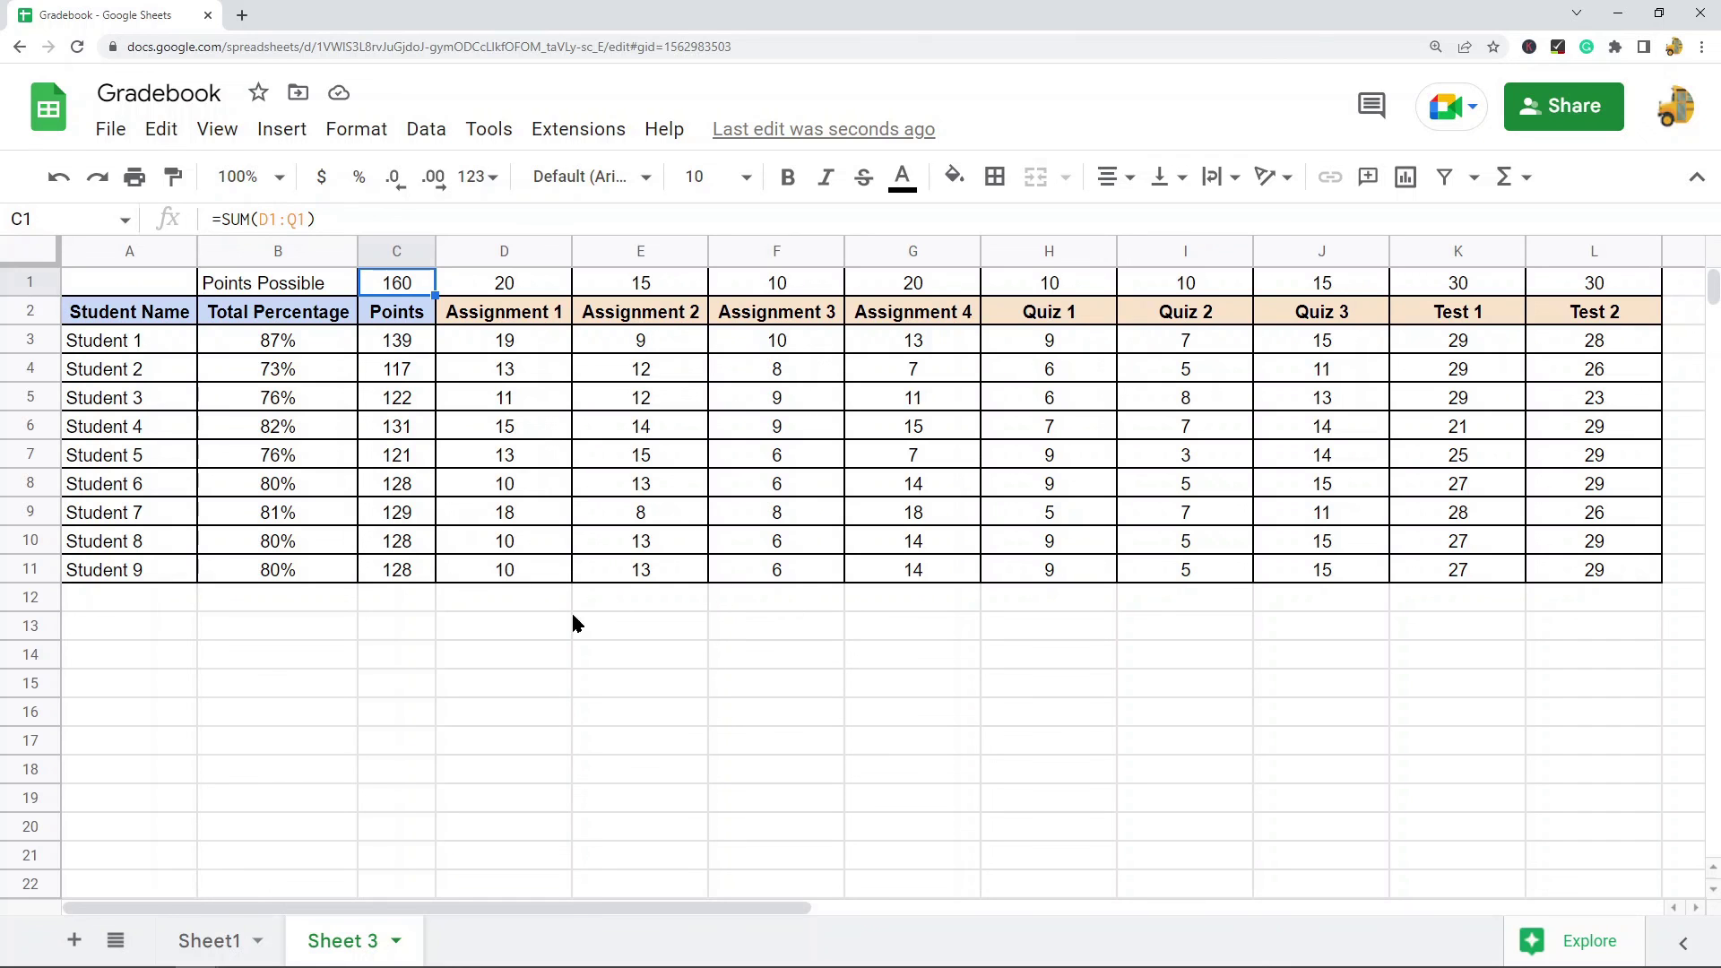
left_click(400, 349)
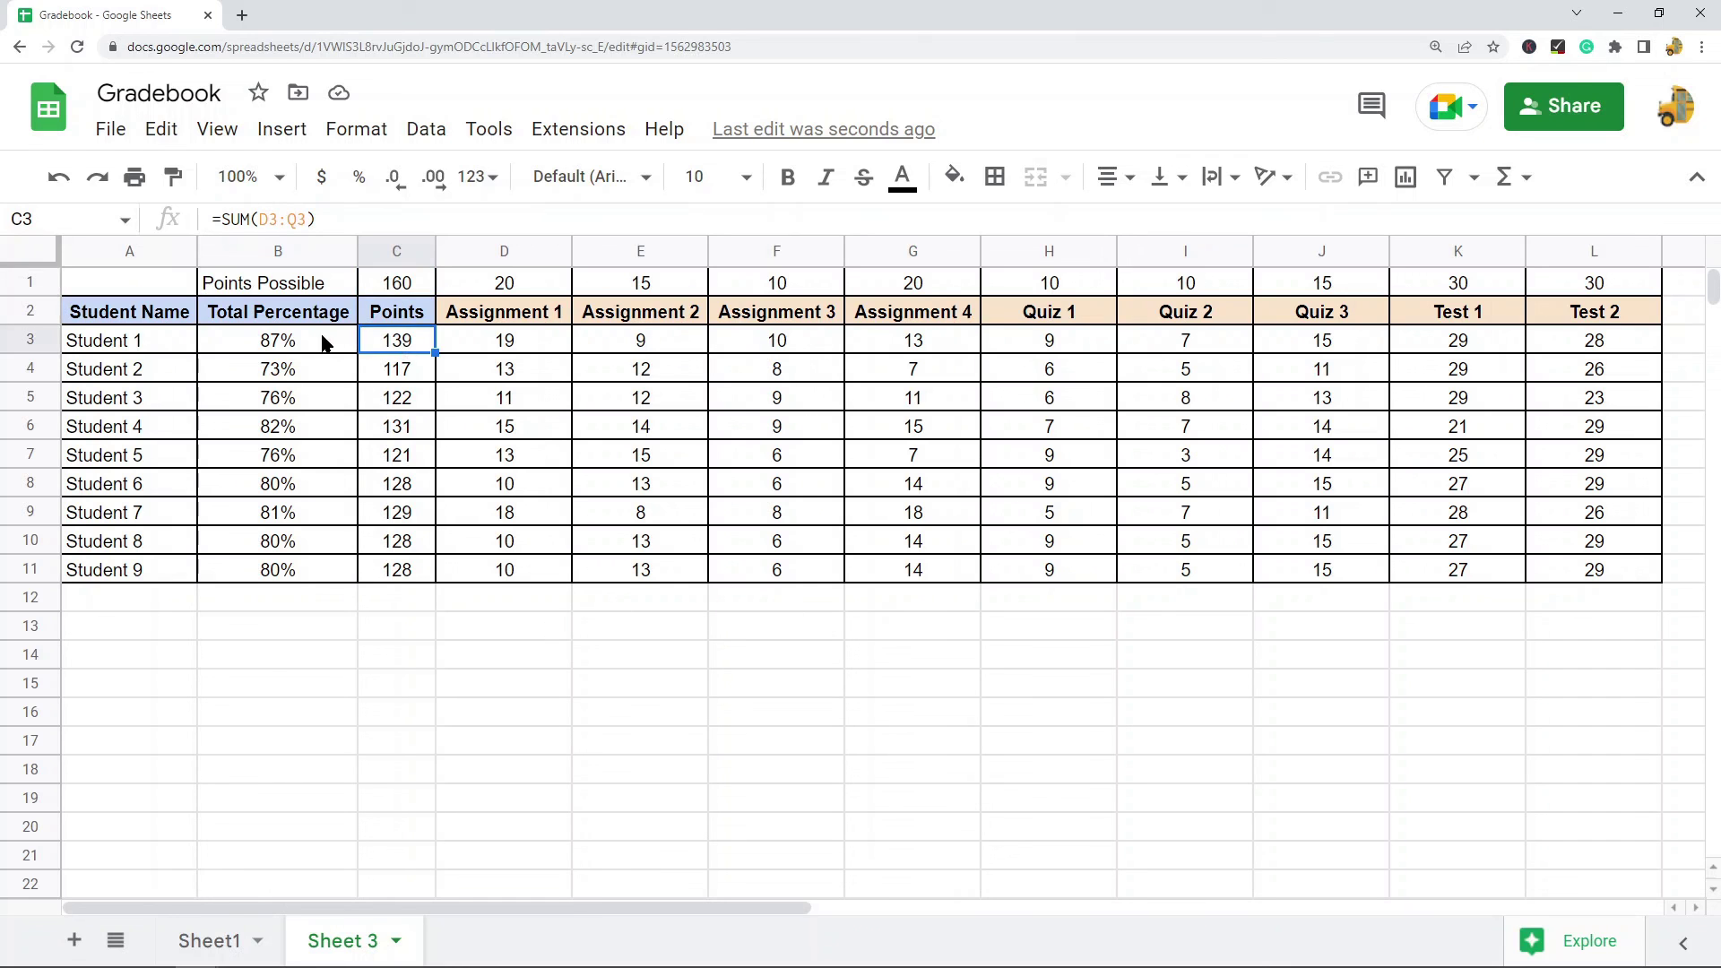
left_click(323, 339)
left_click(405, 292)
left_click(410, 350)
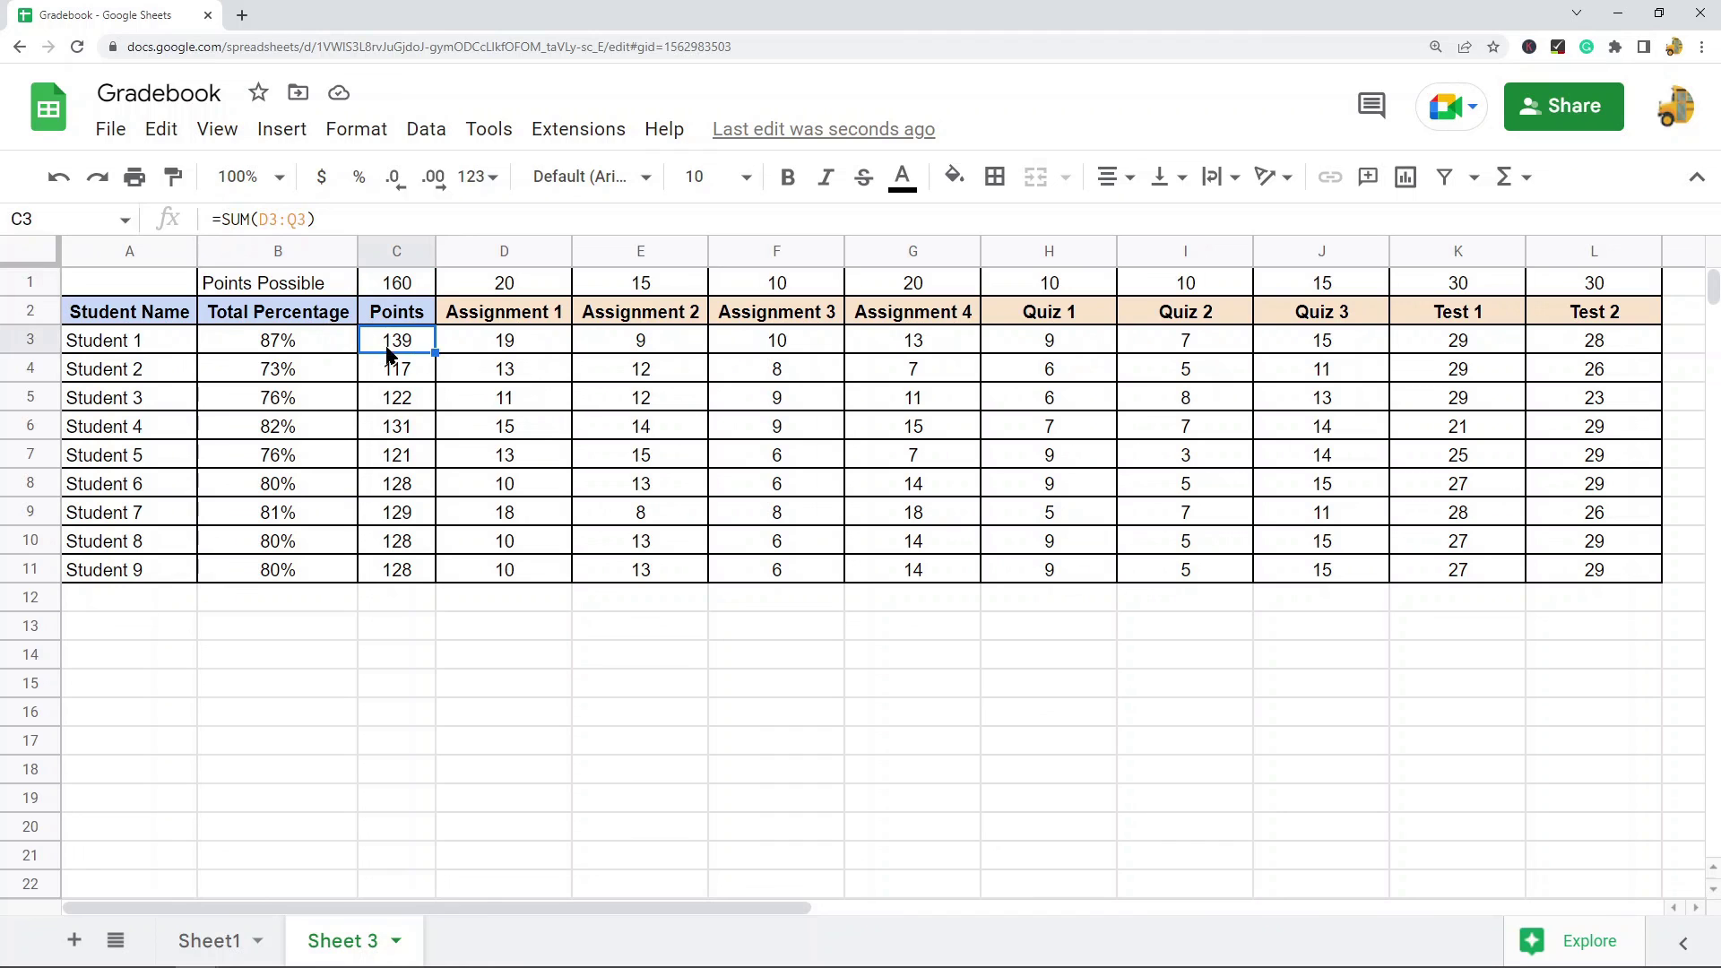